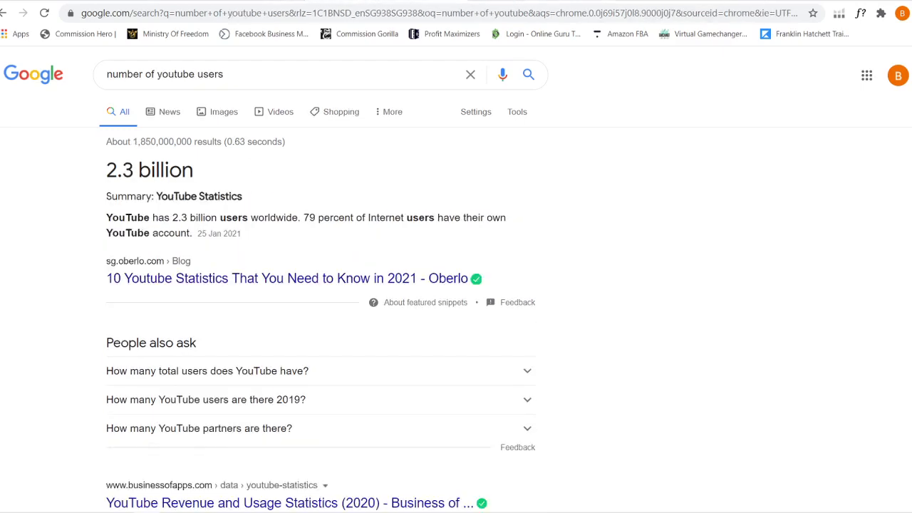
# - Compare the Google search results for the number of YouTube users and the number of Facebook users
pyautogui.click(527, 1)
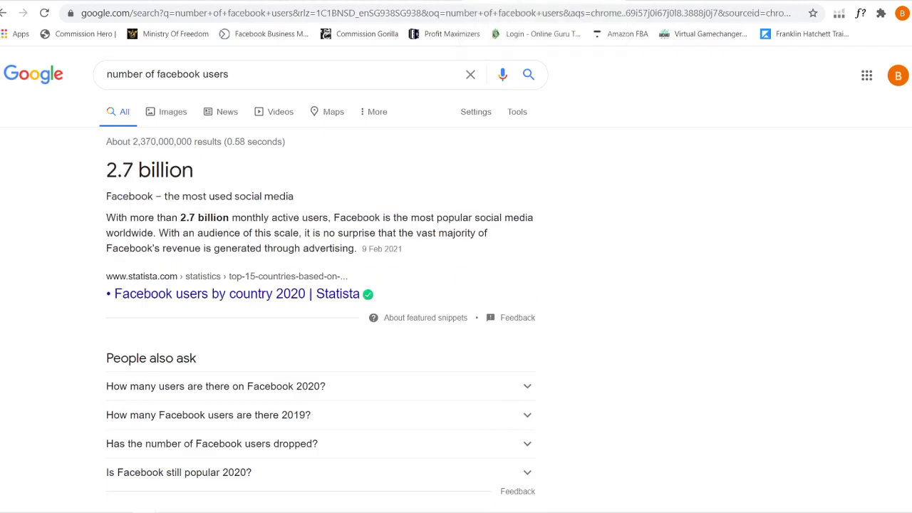
pyautogui.click(385, 1)
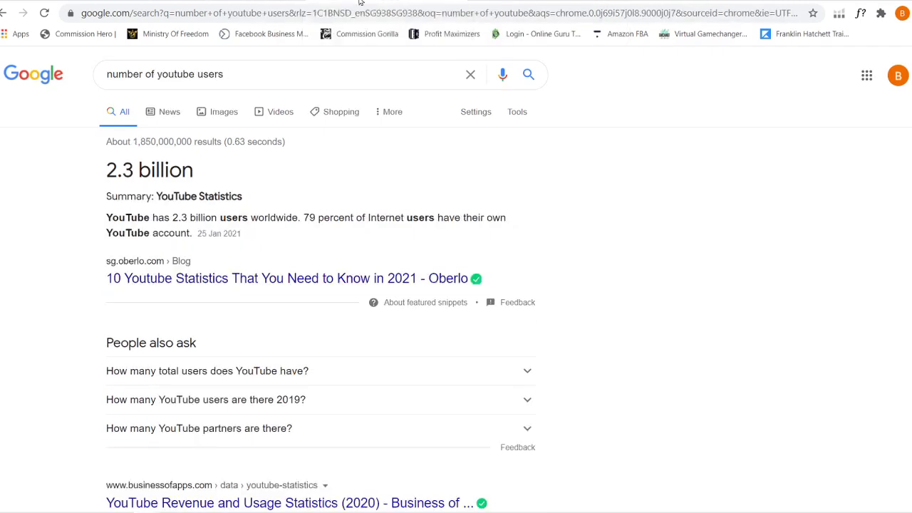
pyautogui.click(527, 1)
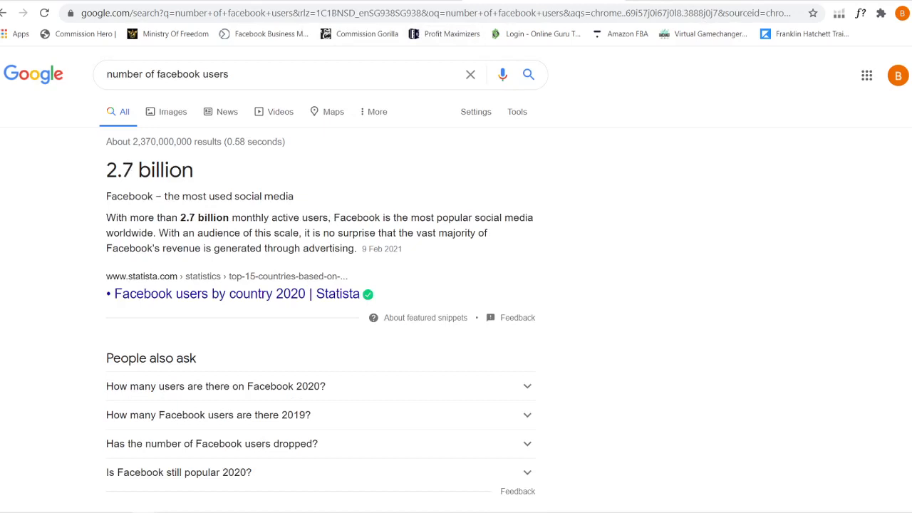
pyautogui.click(385, 0)
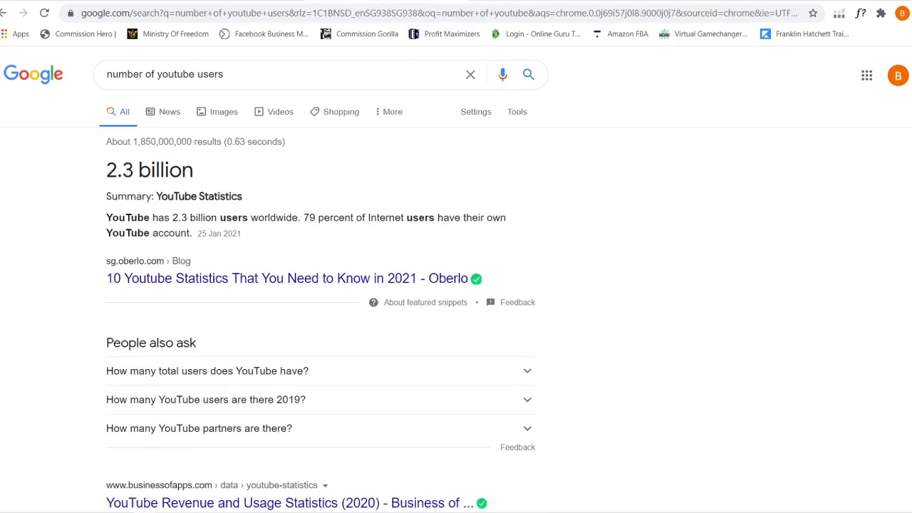
pyautogui.click(528, 1)
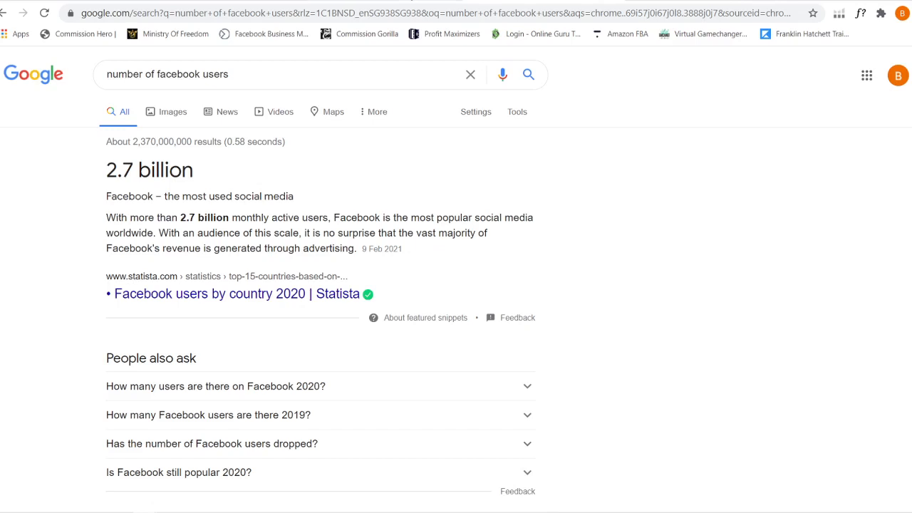
pyautogui.click(385, 0)
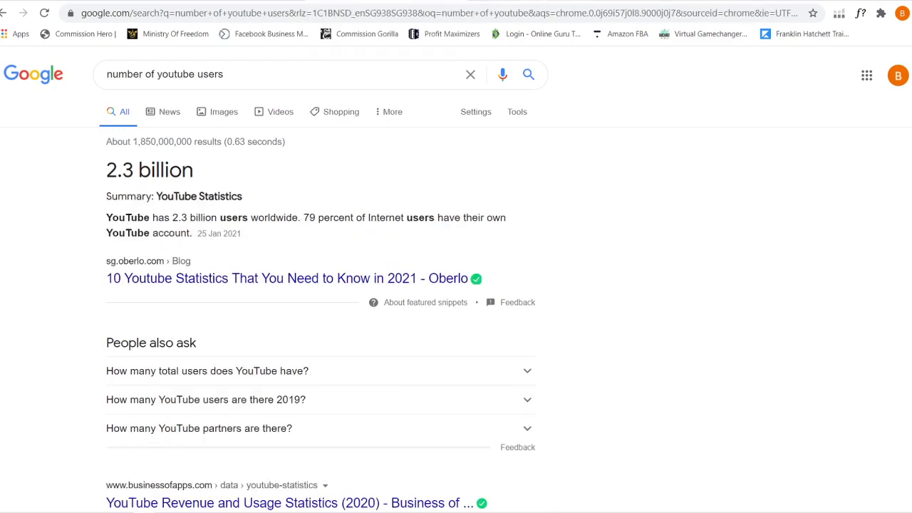
pyautogui.click(527, 1)
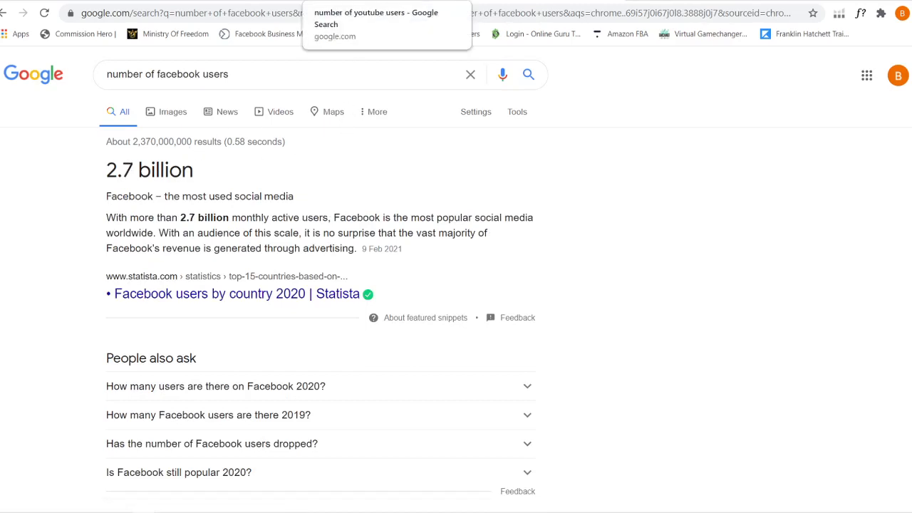
pyautogui.click(385, 1)
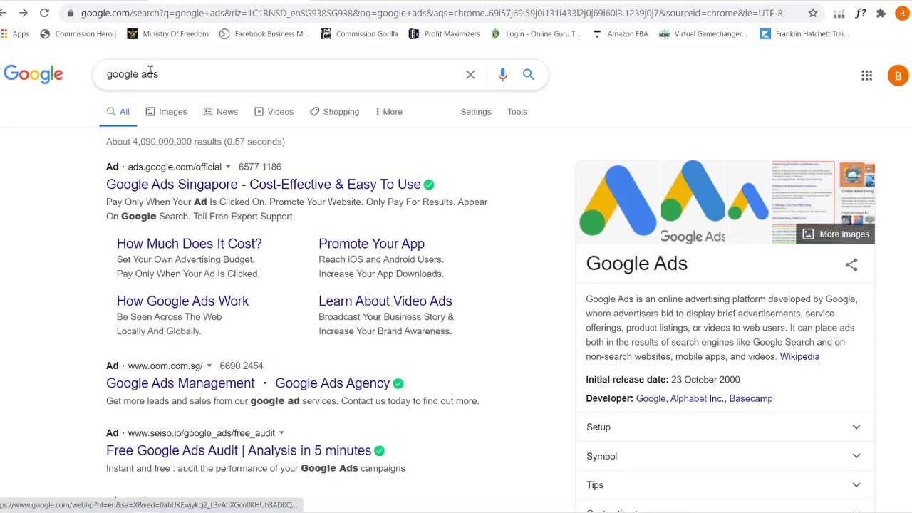
# - Open the official Google Ads site from the search results and get started to reach the account selection
pyautogui.scroll(-4, 493, 165)
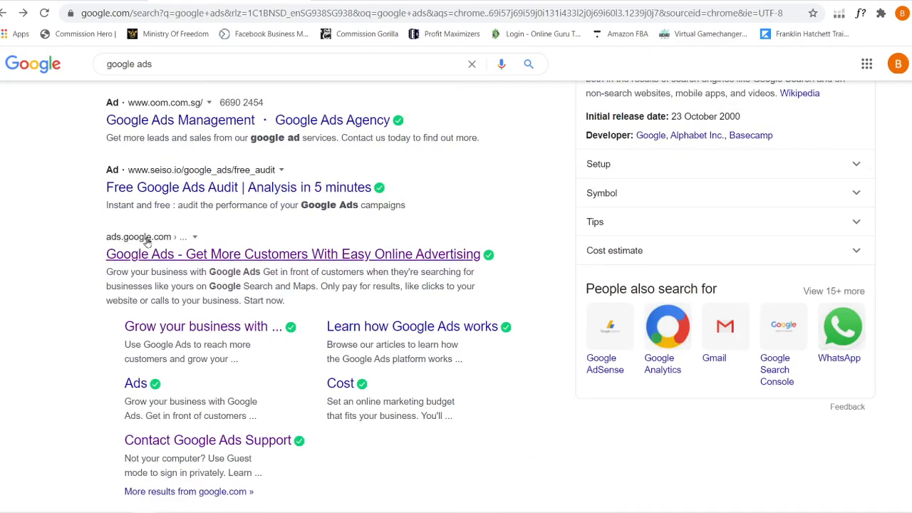
pyautogui.click(324, 253)
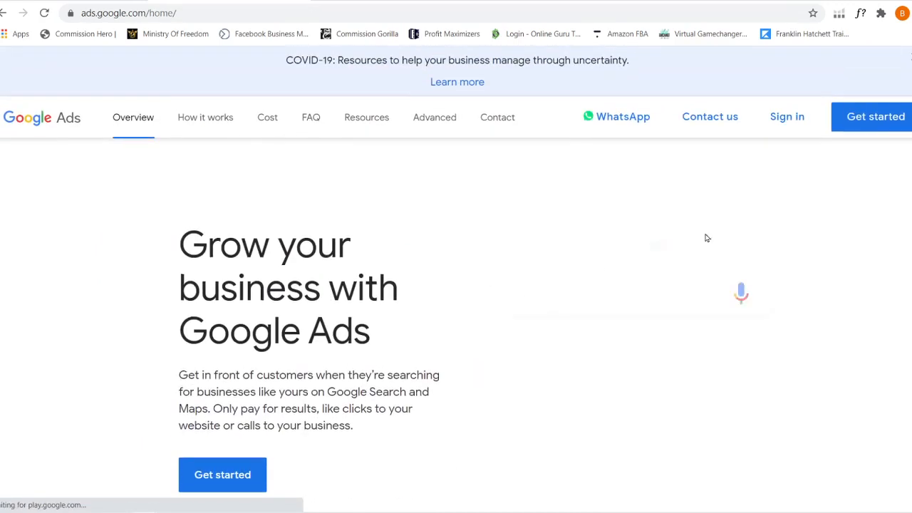
pyautogui.click(862, 117)
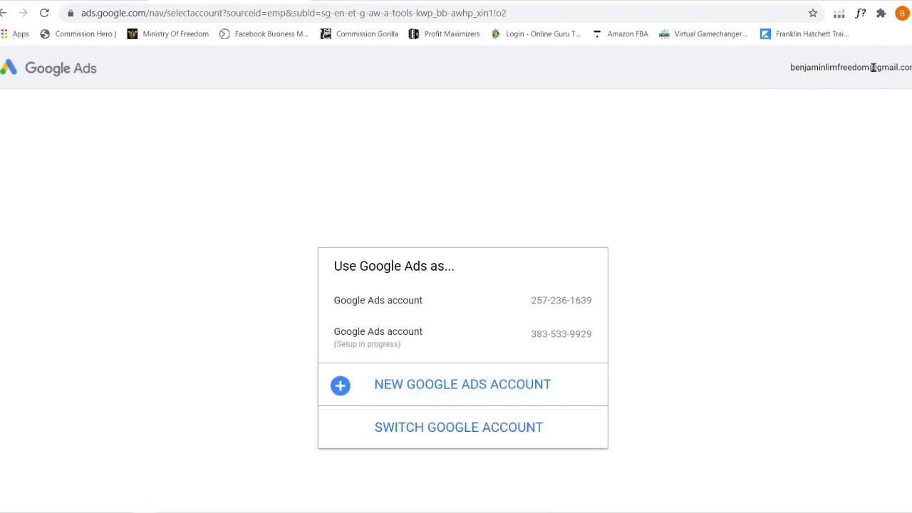
# - Return to the Google Ads homepage and open the WhatsApp contact offered under the sign-up help
pyautogui.click(4, 14)
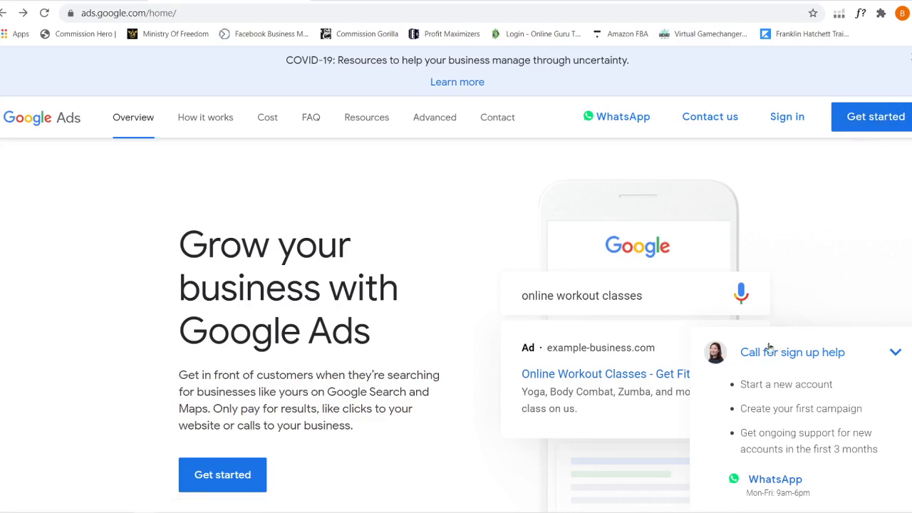
pyautogui.click(894, 352)
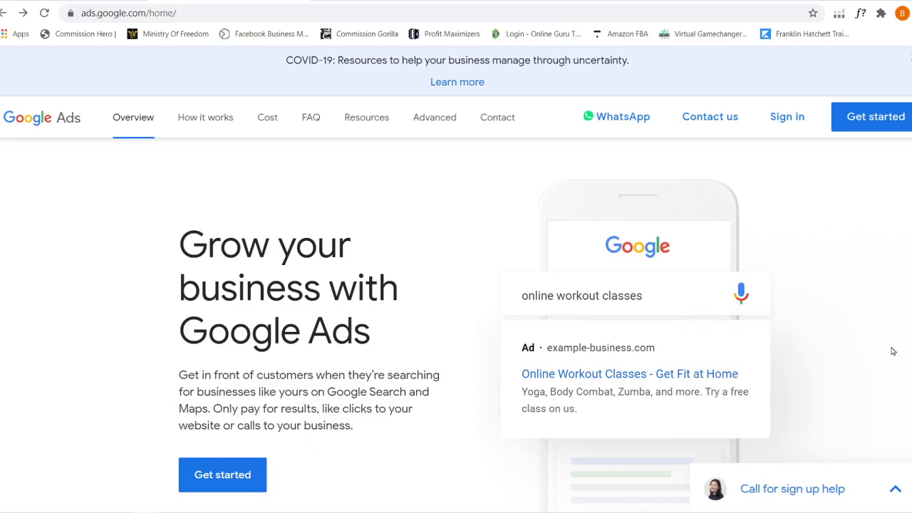
pyautogui.click(893, 491)
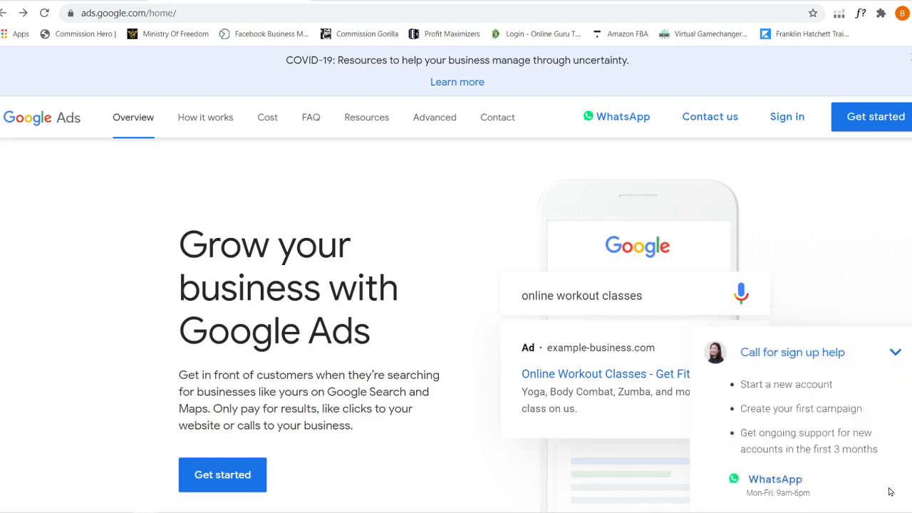
pyautogui.click(783, 481)
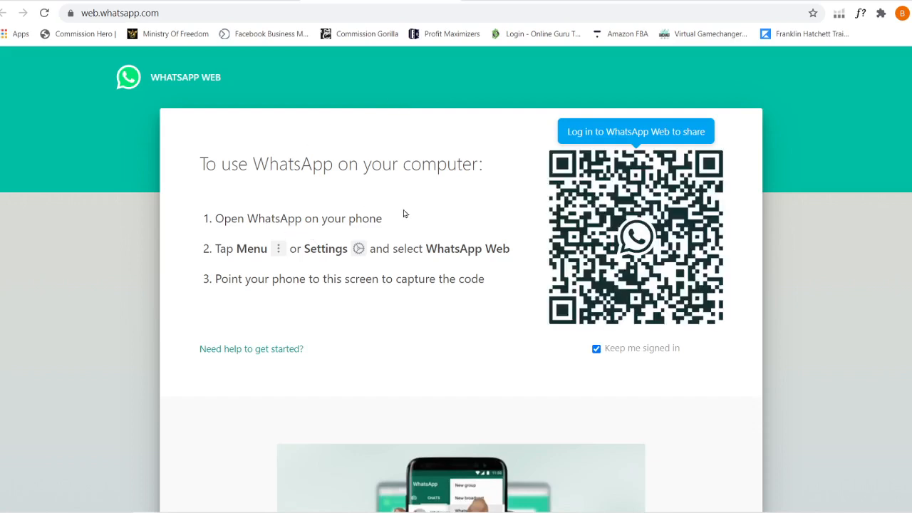
# - Look through the WhatsApp Web login instructions and their demo video, and leave the page
pyautogui.scroll(-4, 679, 275)
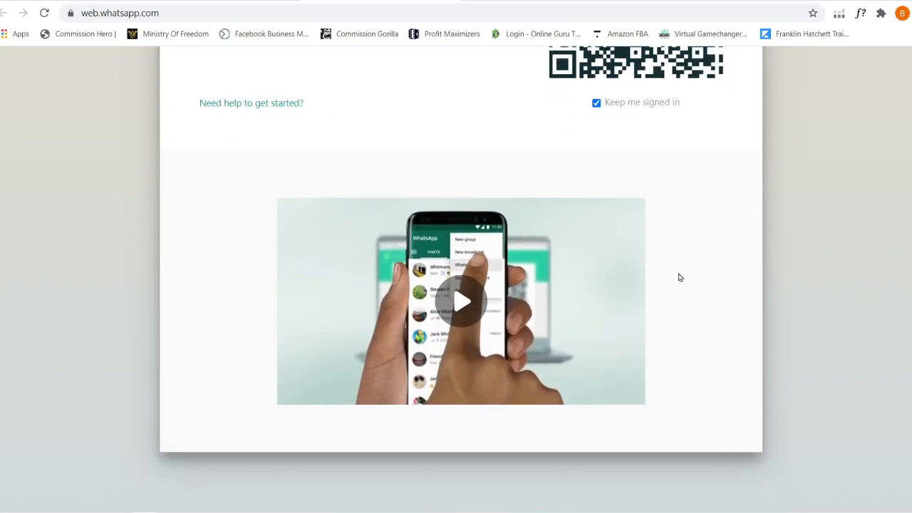
pyautogui.click(472, 314)
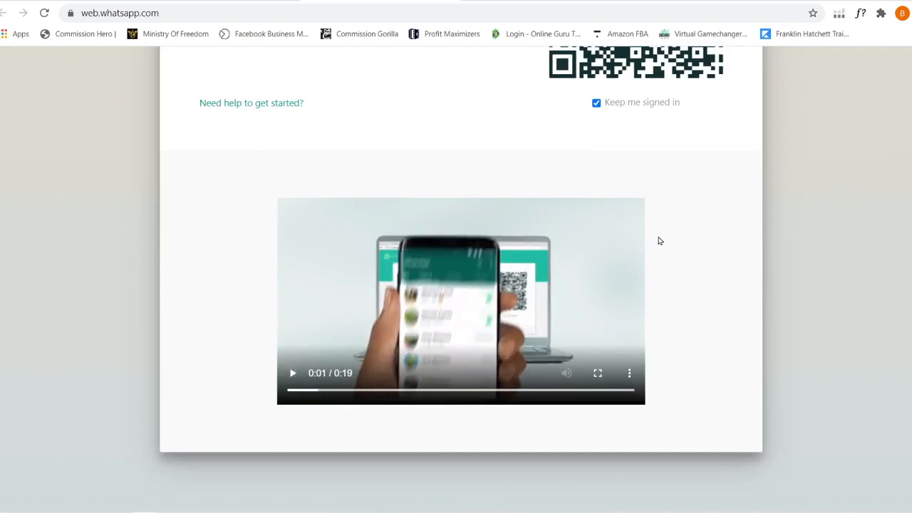
pyautogui.scroll(4, 659, 241)
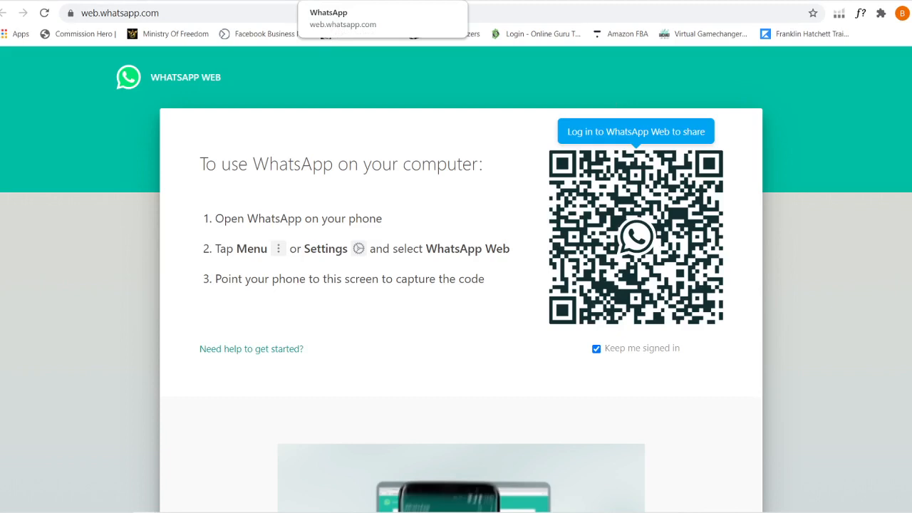
pyautogui.click(452, 0)
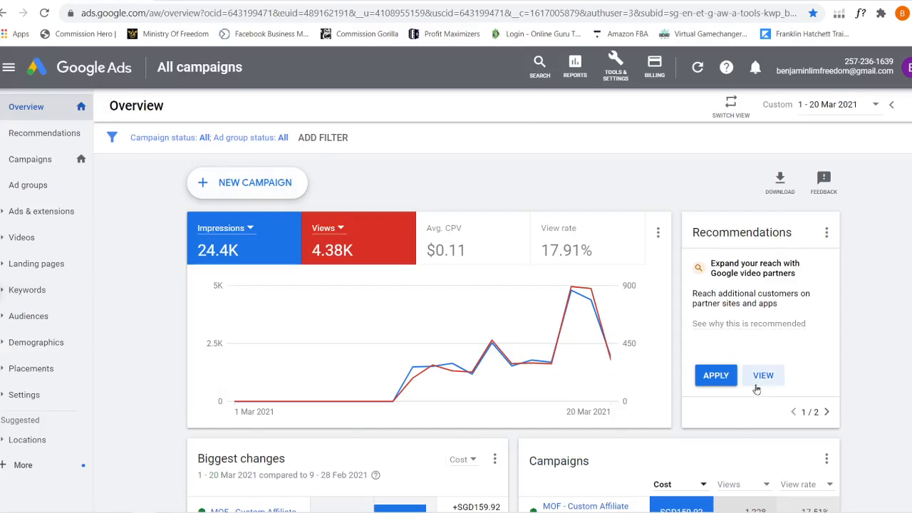
# - Open the Conversions page from the Google Ads measurement tools and start a new conversion action for a website
pyautogui.click(616, 77)
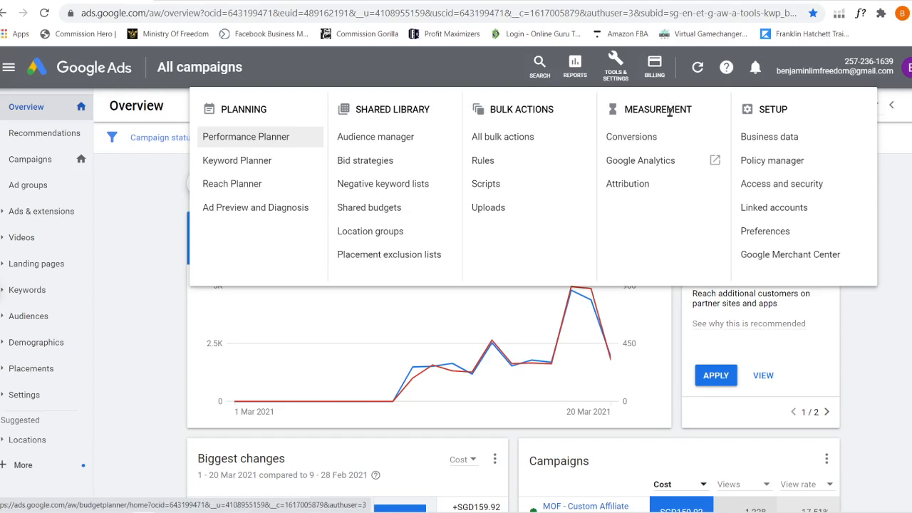
pyautogui.click(631, 139)
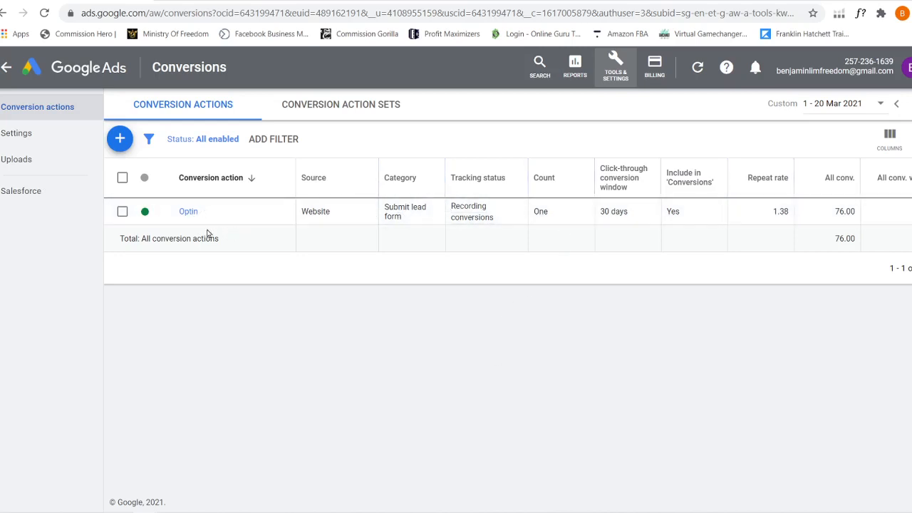
pyautogui.click(120, 140)
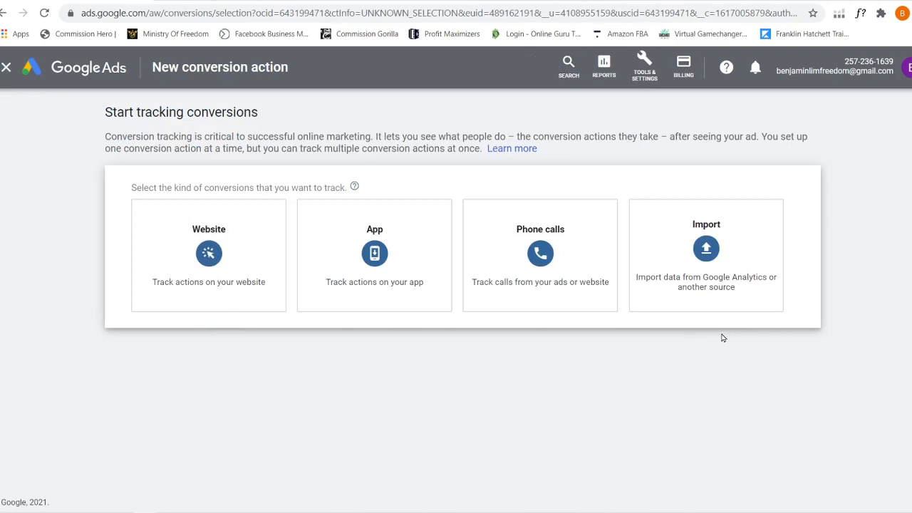
pyautogui.click(203, 267)
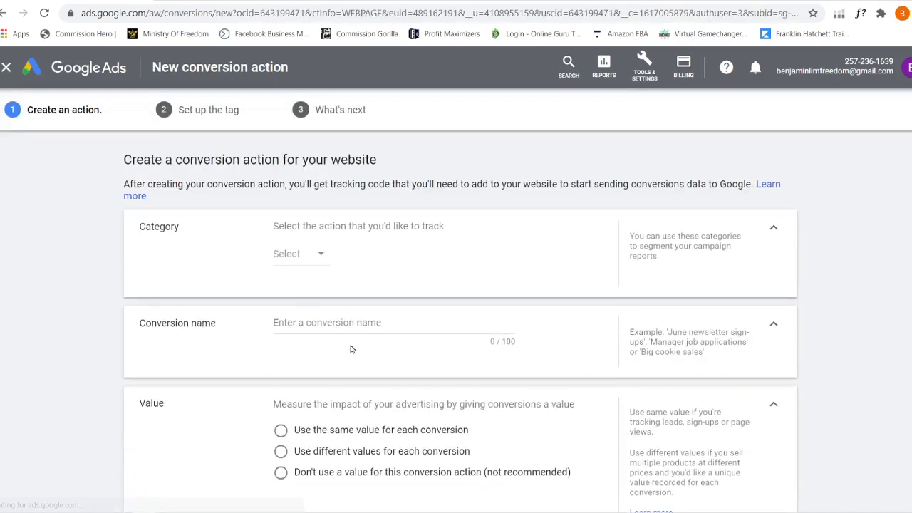
# - Set the conversion action's category to Submit lead form
pyautogui.click(322, 256)
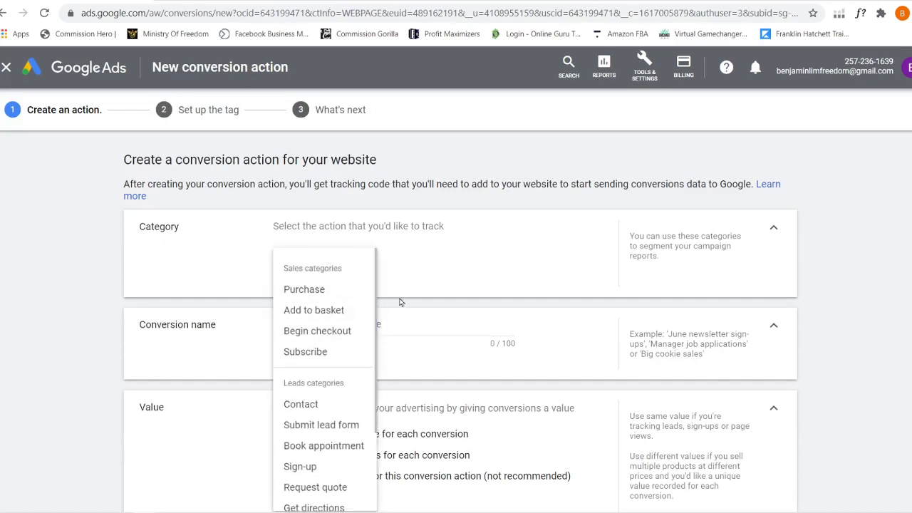
pyautogui.scroll(-2, 399, 302)
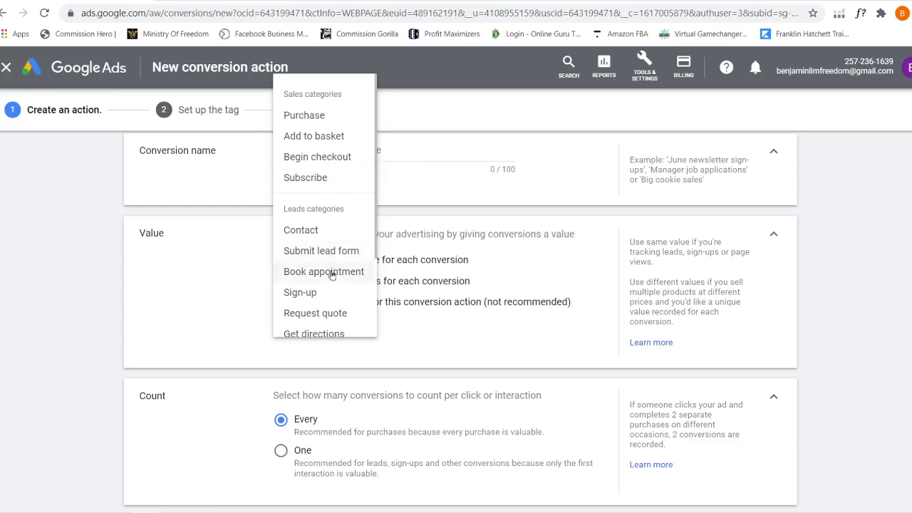
pyautogui.scroll(-3, 356, 253)
pyautogui.scroll(3, 356, 246)
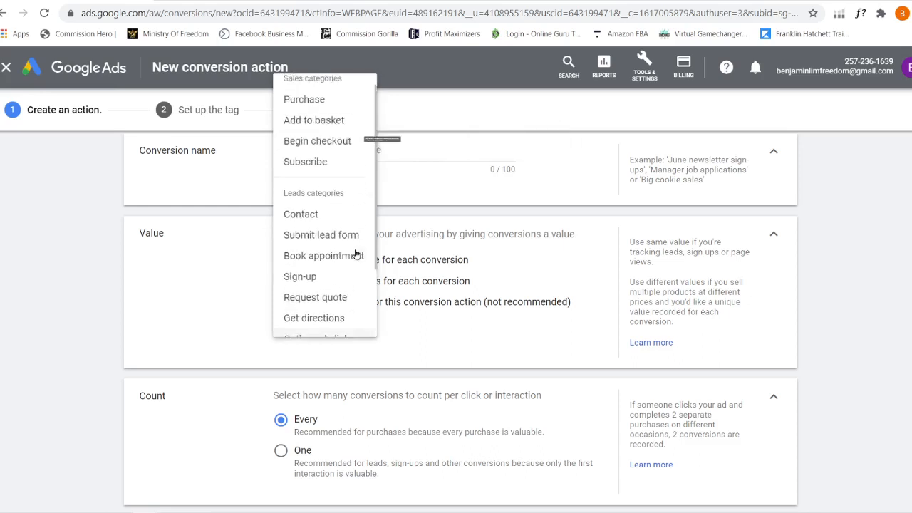
pyautogui.click(322, 254)
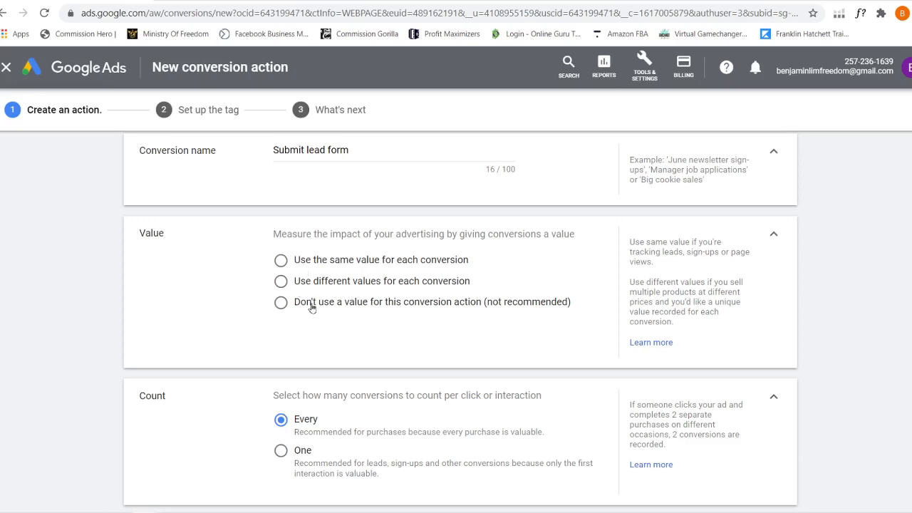
# - Choose not to use a value for this conversion action
pyautogui.click(288, 302)
pyautogui.scroll(-3, 547, 304)
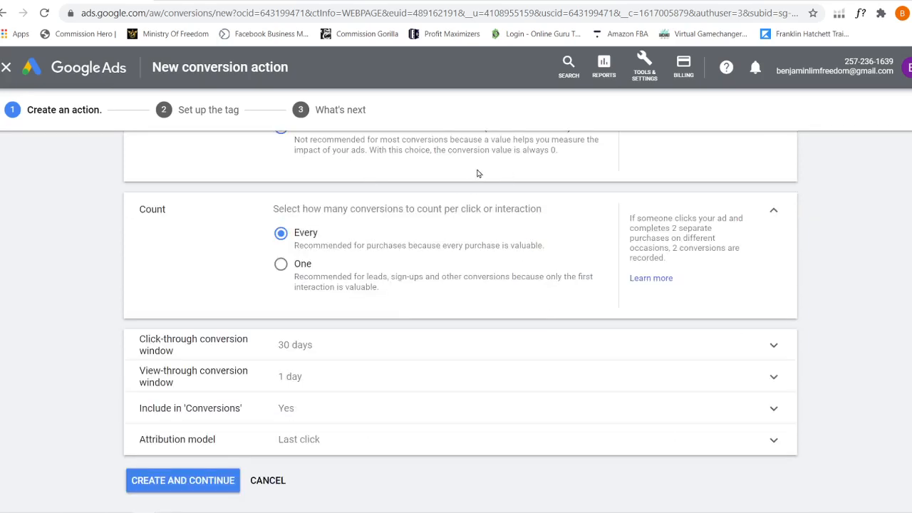
pyautogui.scroll(3, 543, 178)
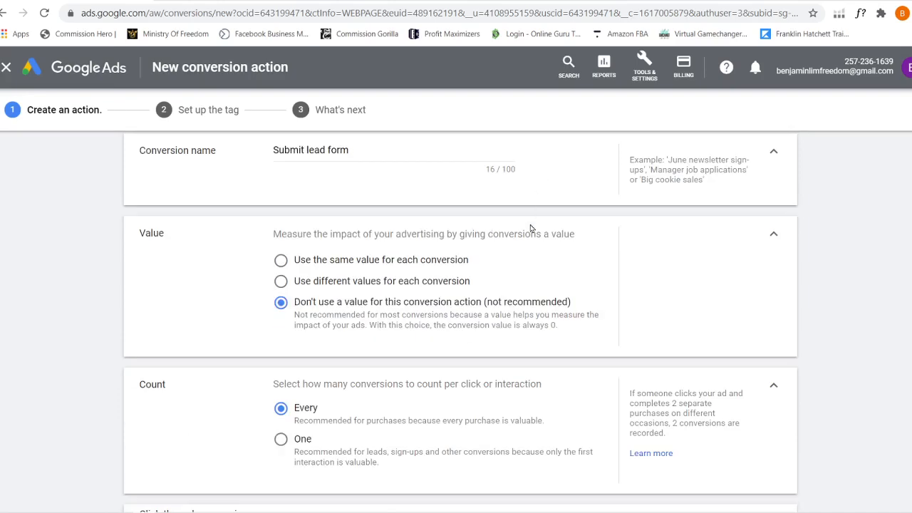
# - Set the conversion count to One per click or interaction and create the conversion action
pyautogui.scroll(-3, 531, 242)
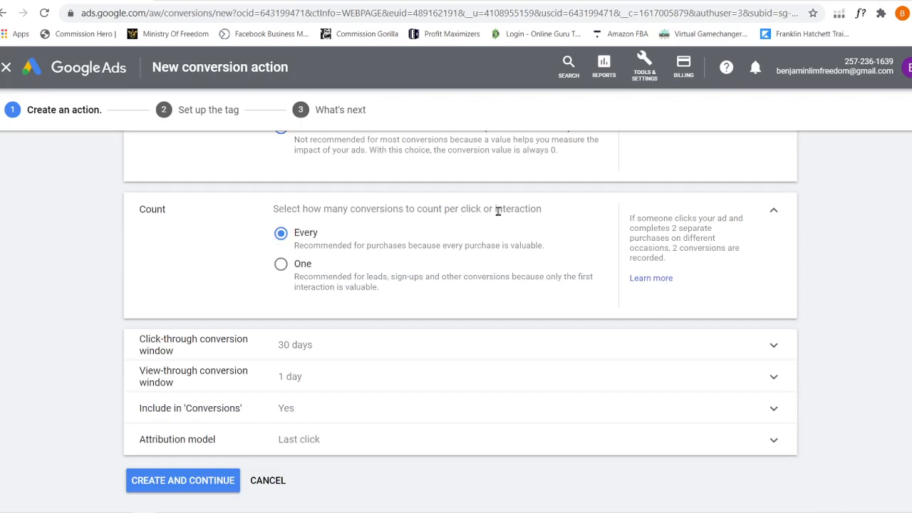
pyautogui.click(283, 267)
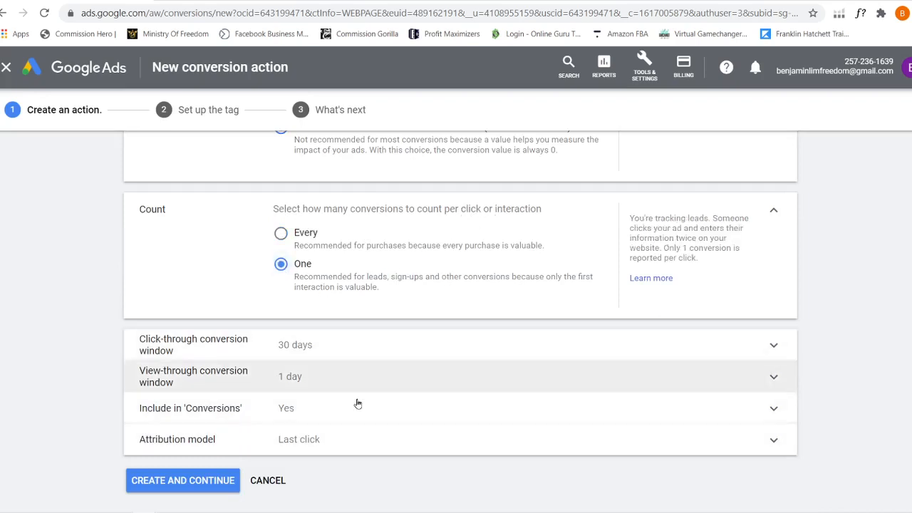
pyautogui.scroll(-1, 375, 354)
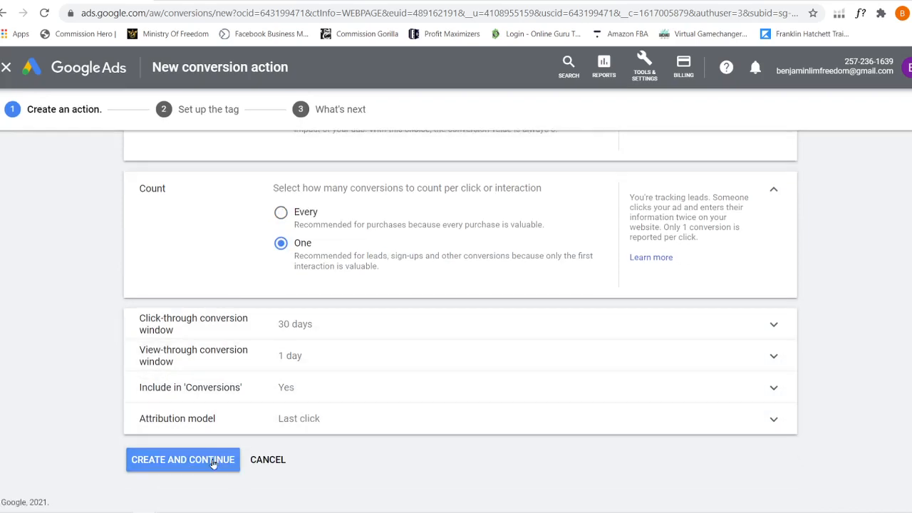
pyautogui.click(213, 463)
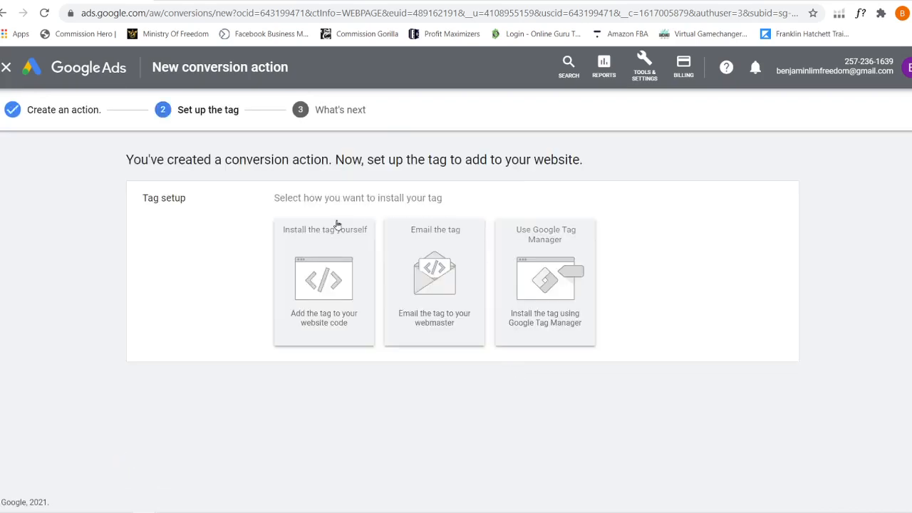
# - Choose to install the tag yourself and go to the global site tag code
pyautogui.click(355, 281)
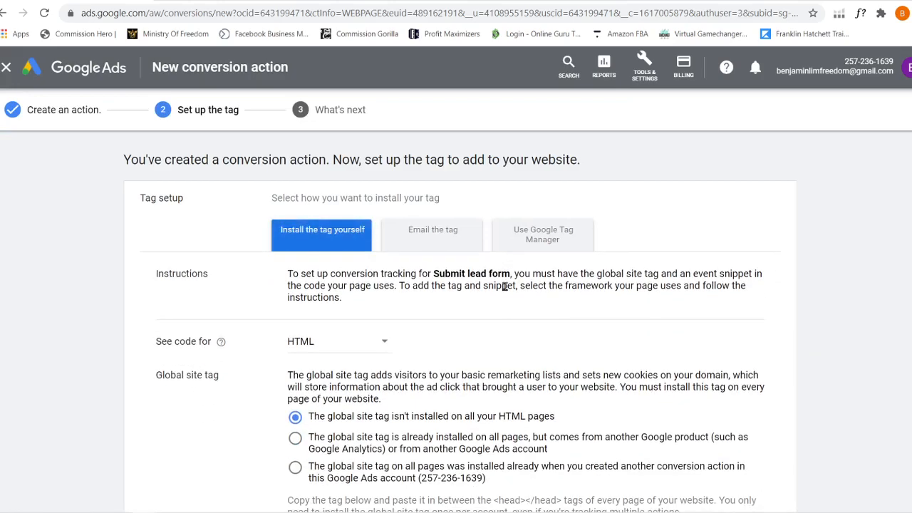
pyautogui.scroll(-5, 505, 285)
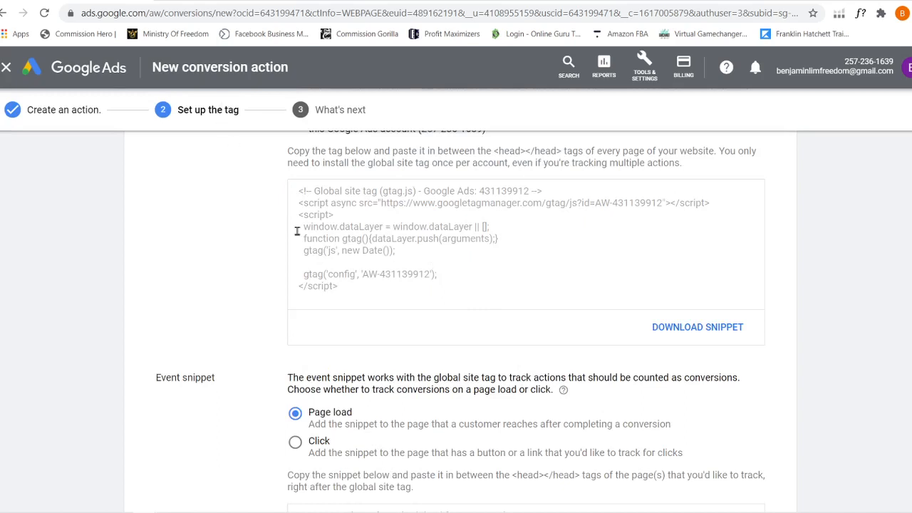
# - Examine the global site tag code and the event snippet options on the tag setup page
pyautogui.moveTo(401, 289); pyautogui.dragTo(300, 188)
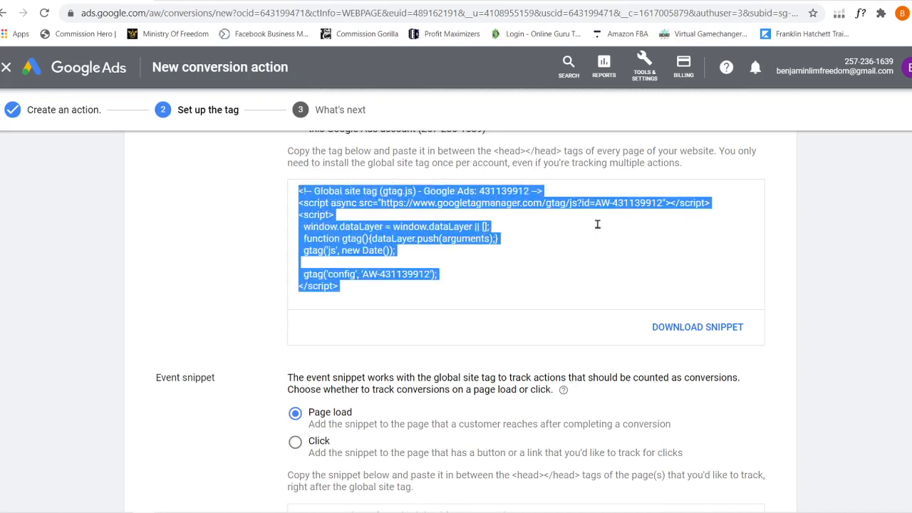
pyautogui.scroll(-1, 597, 225)
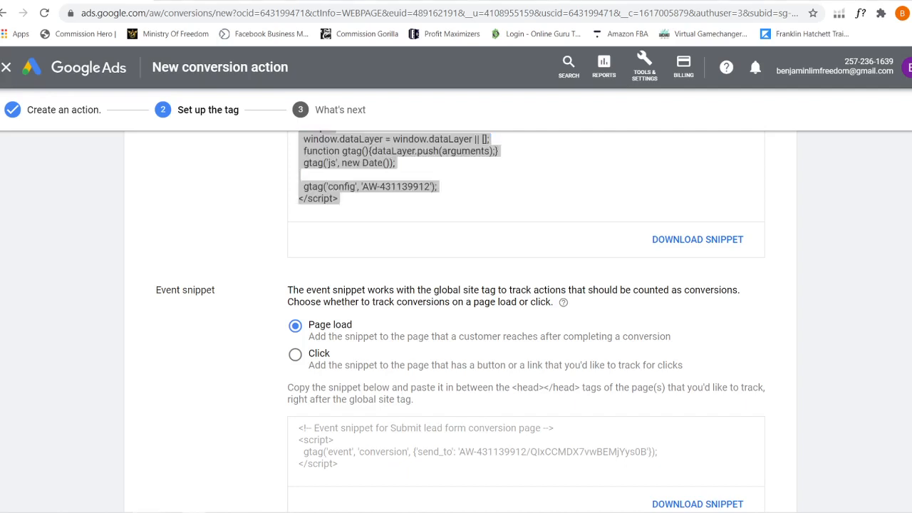
pyautogui.moveTo(230, 197); pyautogui.dragTo(750, 160)
pyautogui.click(412, 152)
pyautogui.scroll(2, 462, 174)
pyautogui.scroll(-5, 465, 228)
pyautogui.scroll(5, 464, 214)
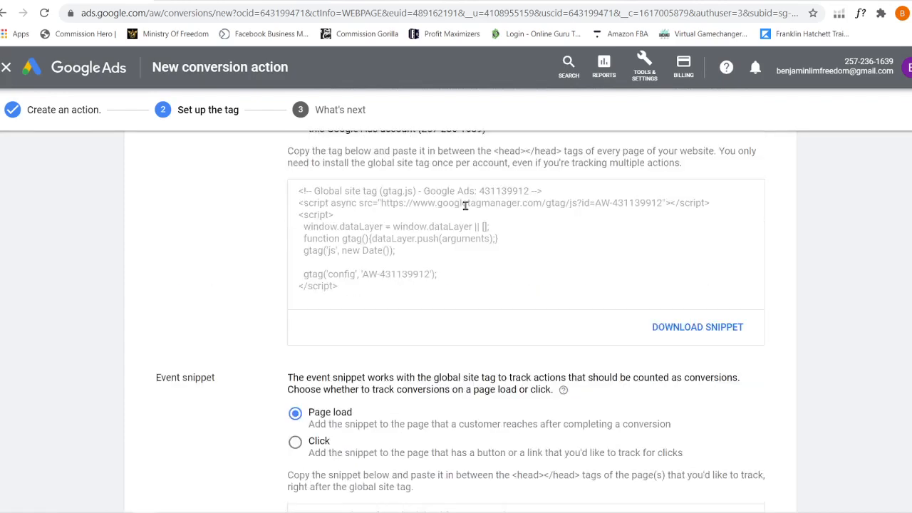
# - Copy the whole global site tag code and paste it into the empty Notepad document
pyautogui.moveTo(353, 289); pyautogui.dragTo(298, 188)
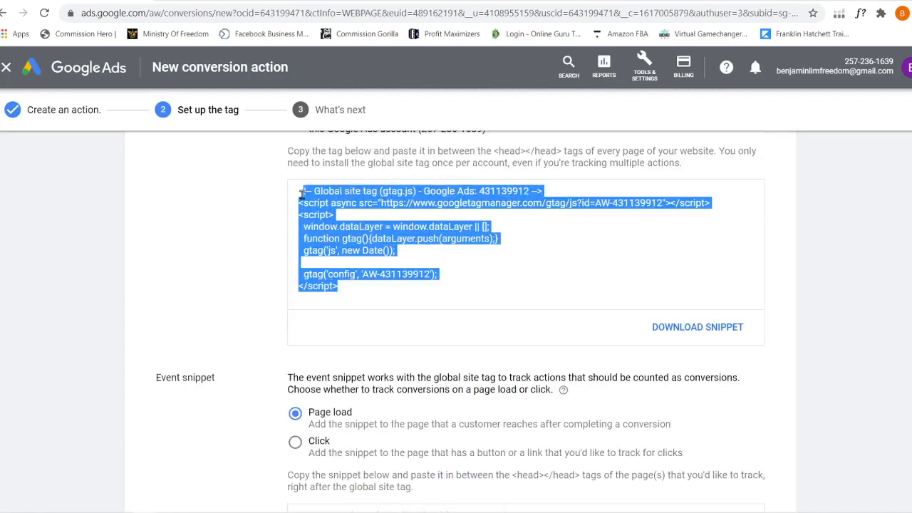
pyautogui.rightClick(307, 202)
pyautogui.click(335, 210)
pyautogui.hotkey('alt', 'Tab')
pyautogui.rightClick(615, 177)
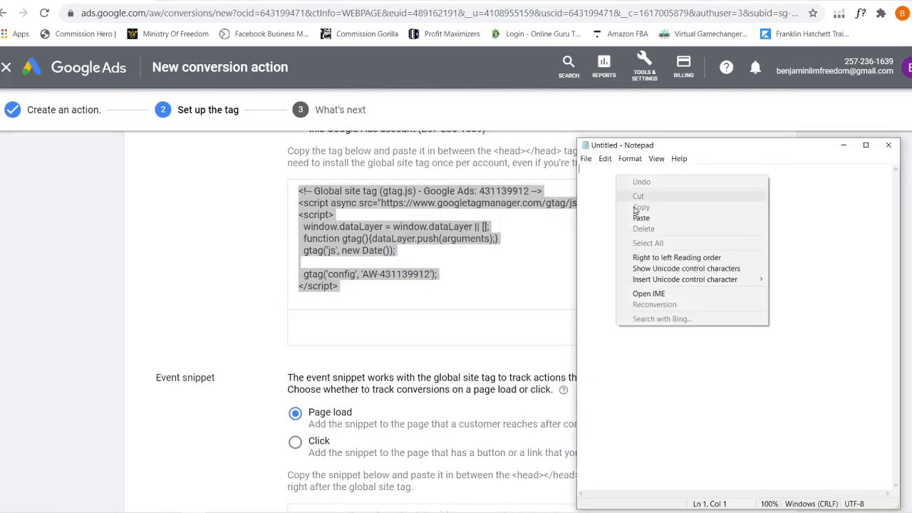
pyautogui.click(641, 213)
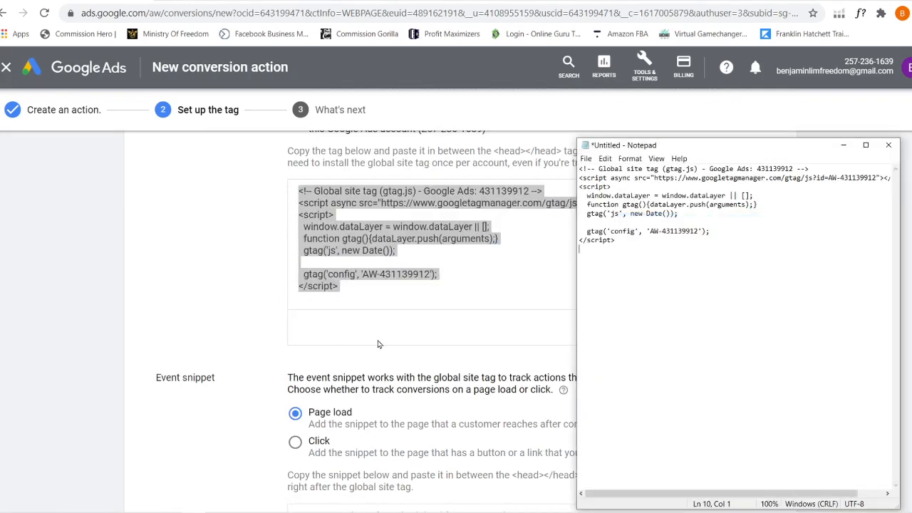
# - Copy the page-load event snippet for the Submit lead form conversion and paste it below the global site tag in Notepad
pyautogui.scroll(-3, 381, 344)
pyautogui.moveTo(360, 379); pyautogui.dragTo(306, 344)
pyautogui.rightClick(306, 344)
pyautogui.click(317, 349)
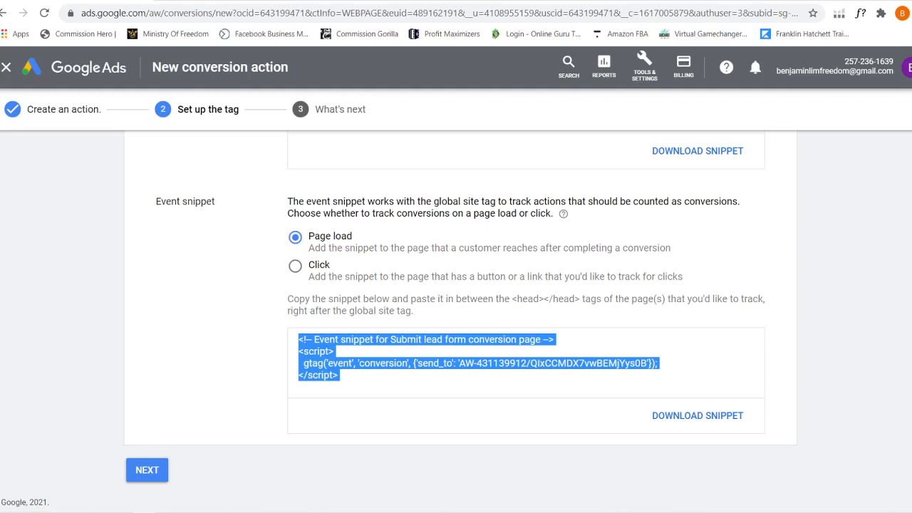
pyautogui.hotkey('alt', 'Tab')
pyautogui.rightClick(583, 251)
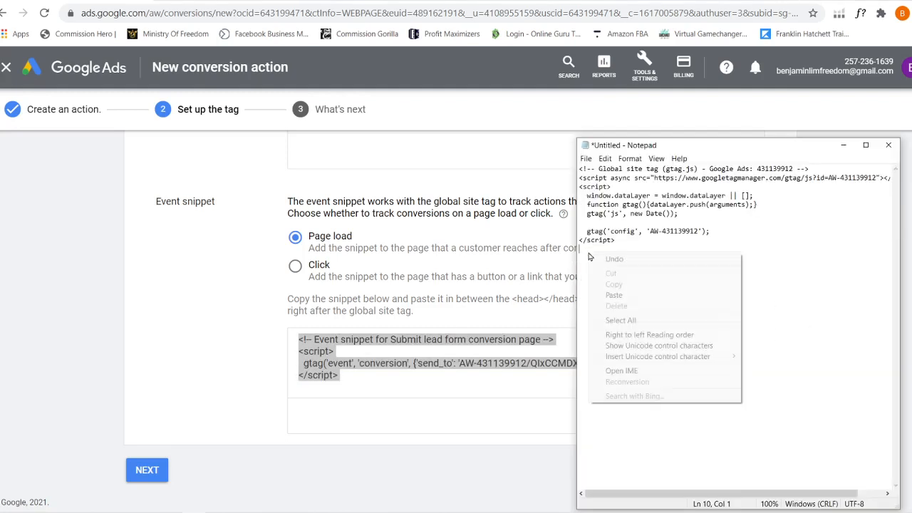
pyautogui.click(635, 296)
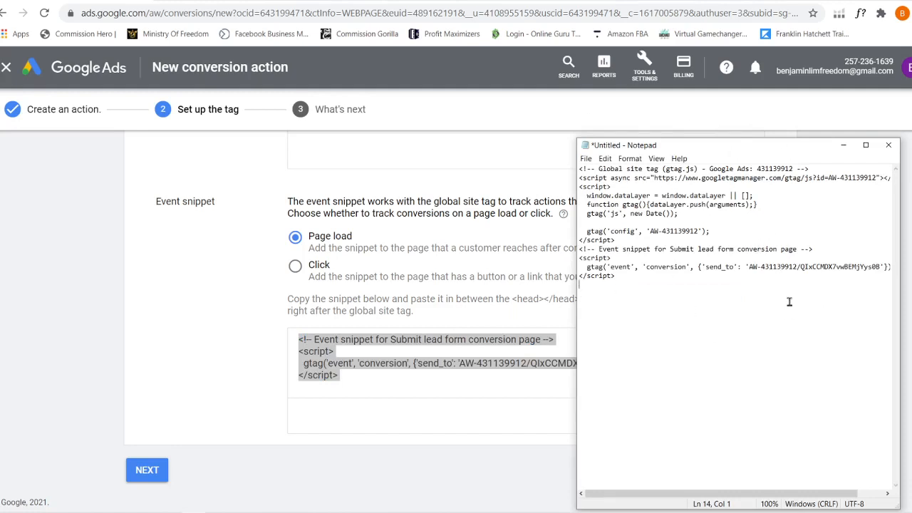
# - Close Notepad without saving the pasted code and clear the snippet selection in Google Ads
pyautogui.click(889, 146)
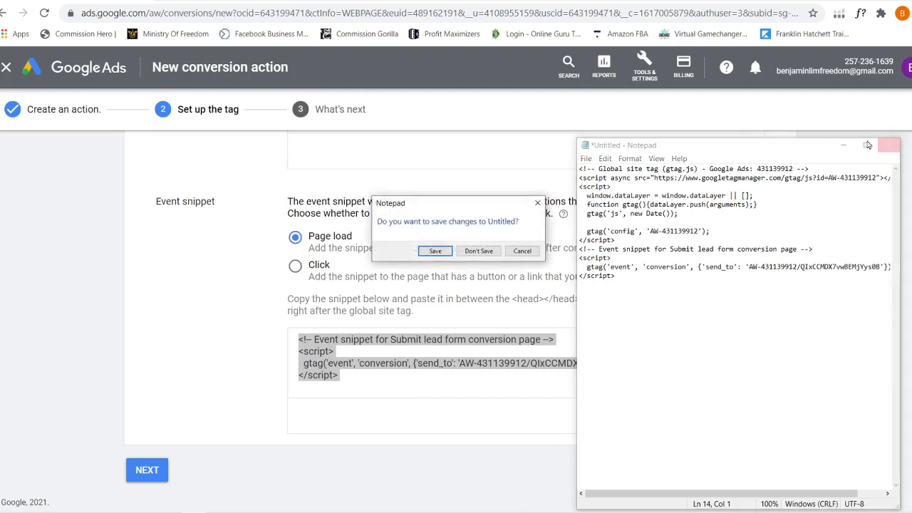
pyautogui.click(472, 253)
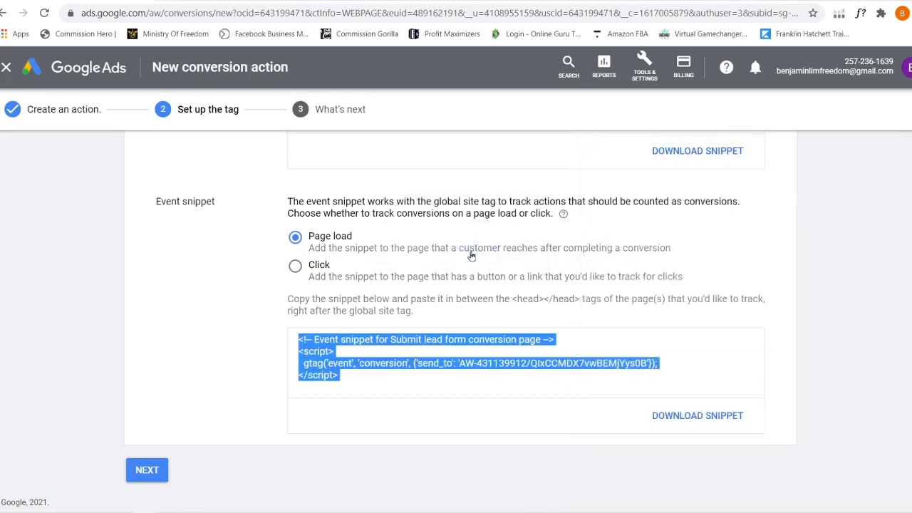
pyautogui.click(51, 314)
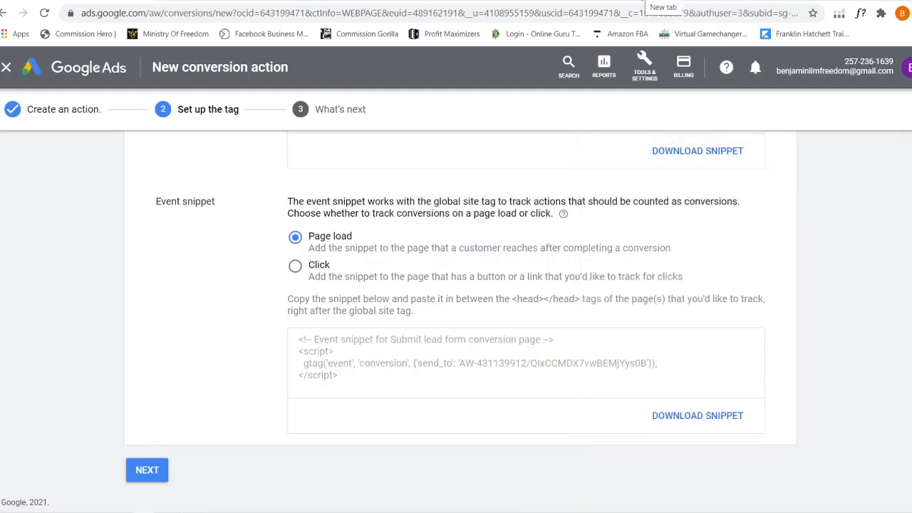
# - Open clickfunnels.com in a new browser tab and log in to the member account with the prefilled credentials
pyautogui.click(661, 1)
pyautogui.click(539, 14)
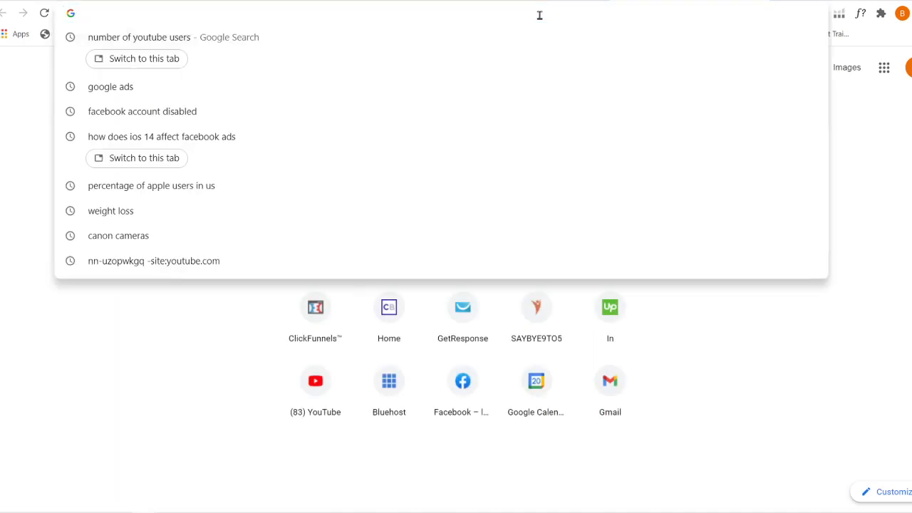
pyautogui.write('cli')
pyautogui.press('Return')
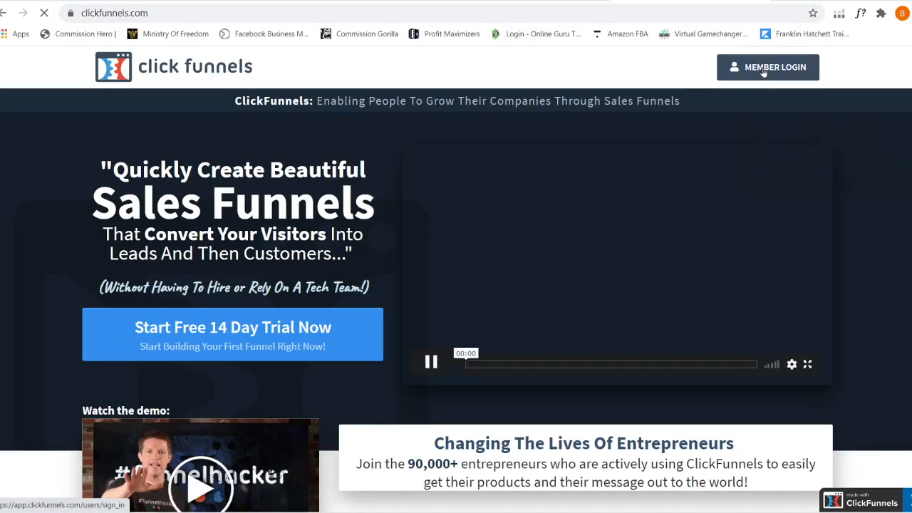
pyautogui.click(765, 67)
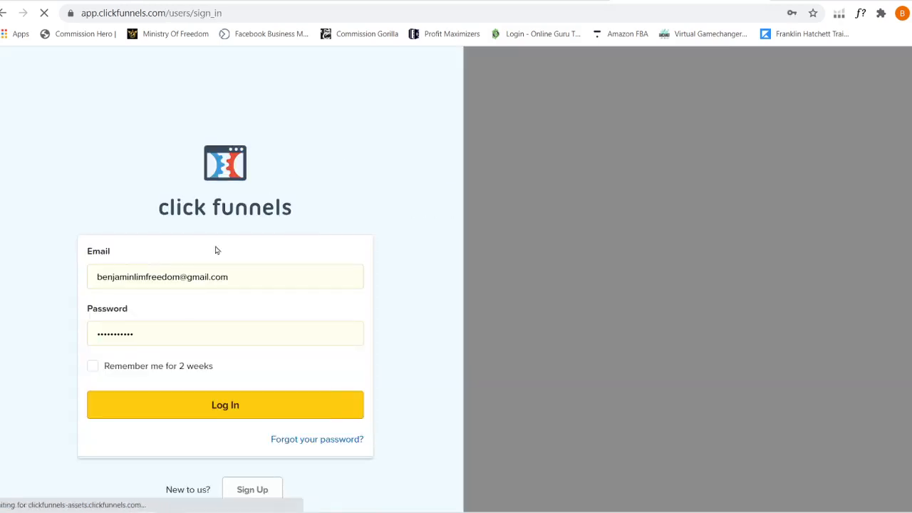
pyautogui.click(217, 406)
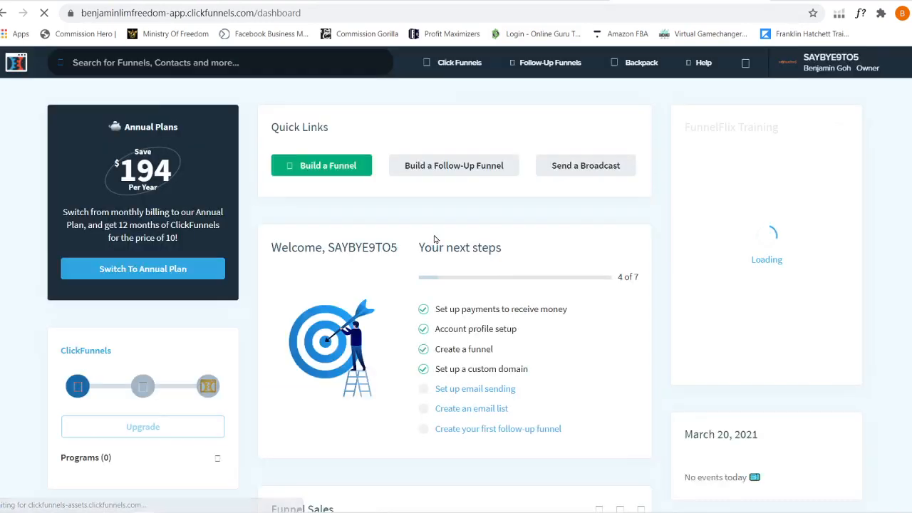
# - Open the Cryptomate funnel from the list of funnels and dismiss the cookie notice
pyautogui.moveTo(456, 63)
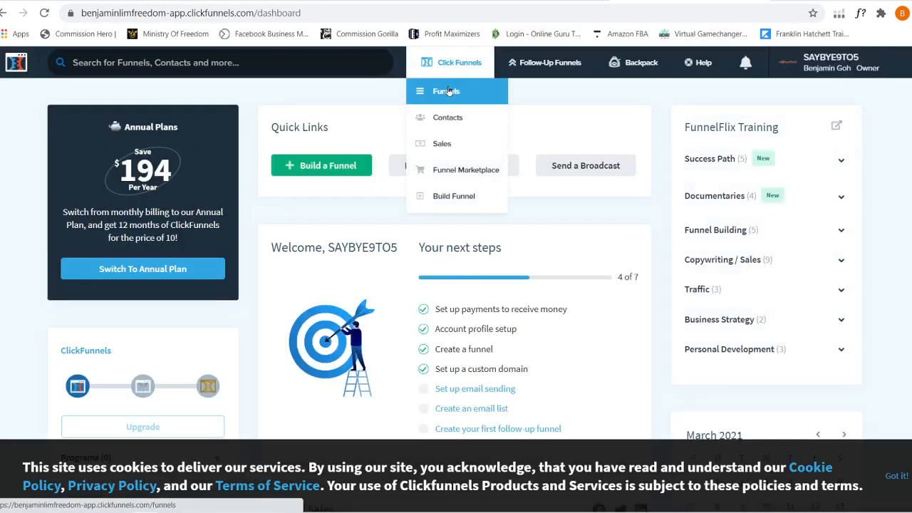
pyautogui.click(447, 91)
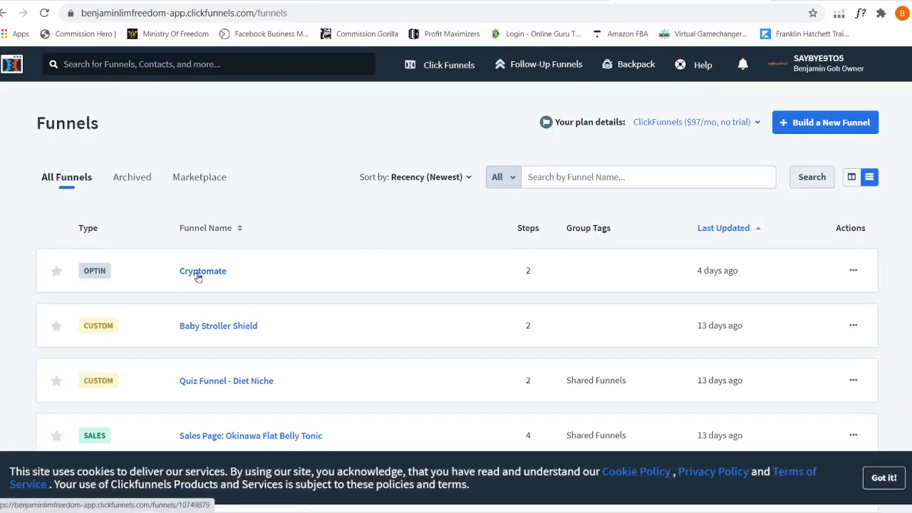
pyautogui.click(198, 274)
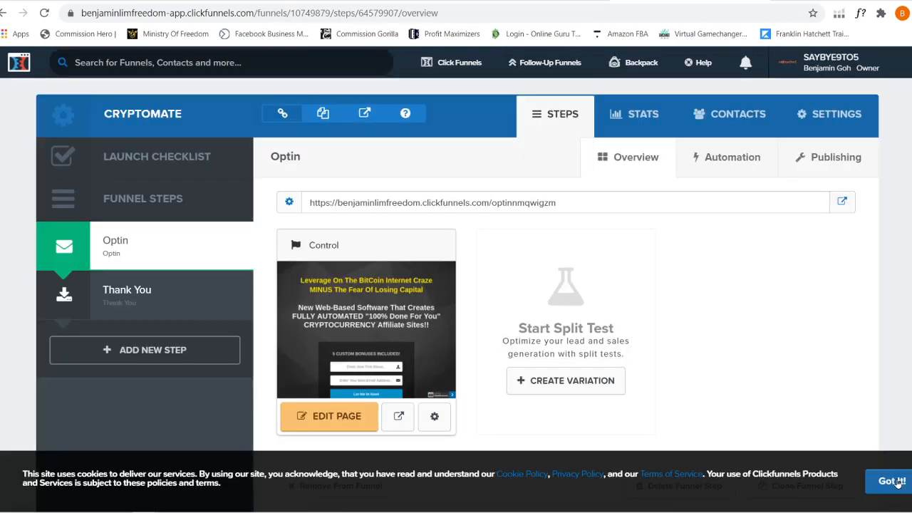
pyautogui.click(884, 478)
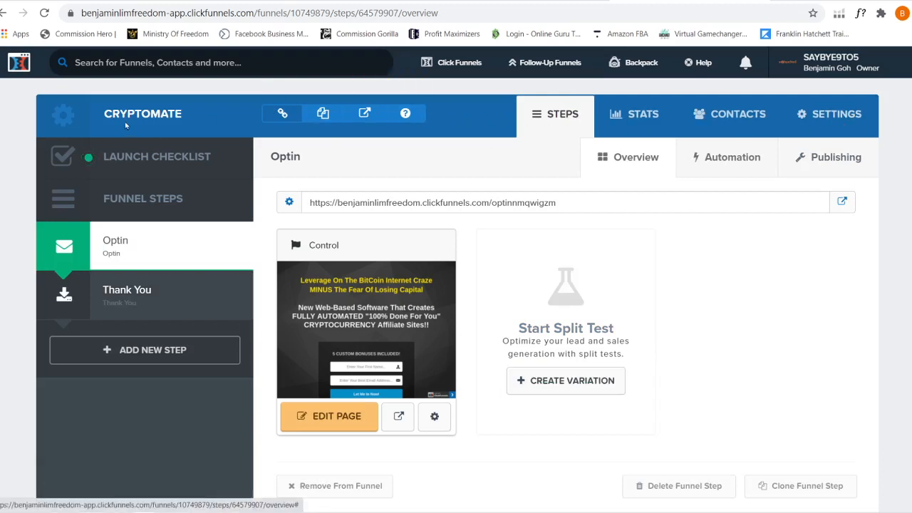
# - Examine the head and body tracking code fields in the Cryptomate funnel's settings
pyautogui.click(840, 114)
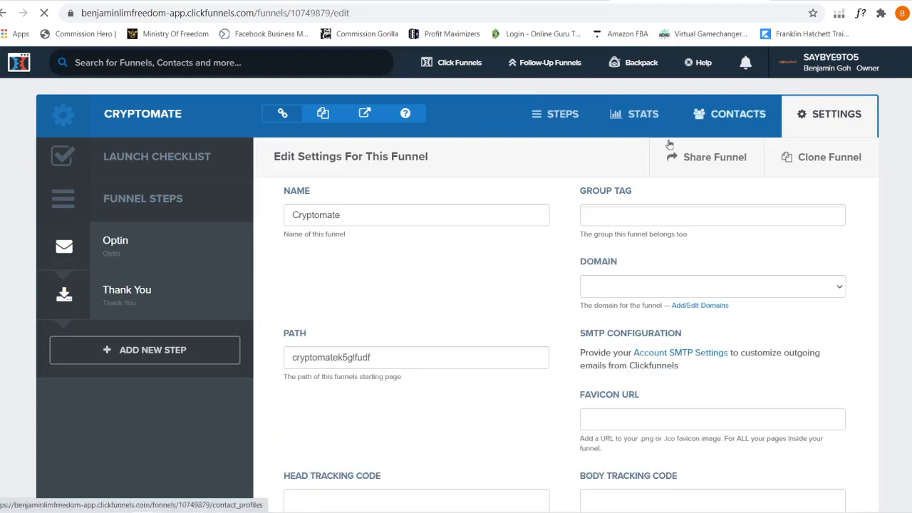
pyautogui.scroll(-3, 500, 280)
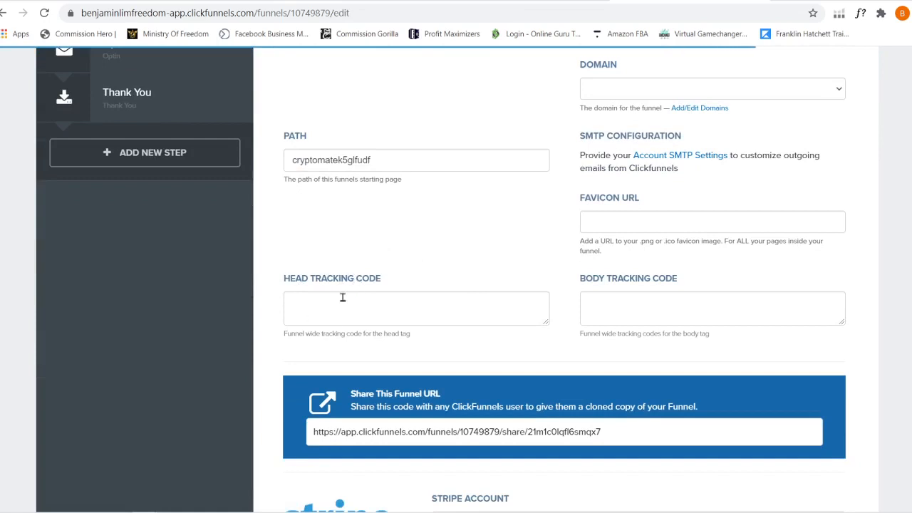
pyautogui.scroll(3, 541, 190)
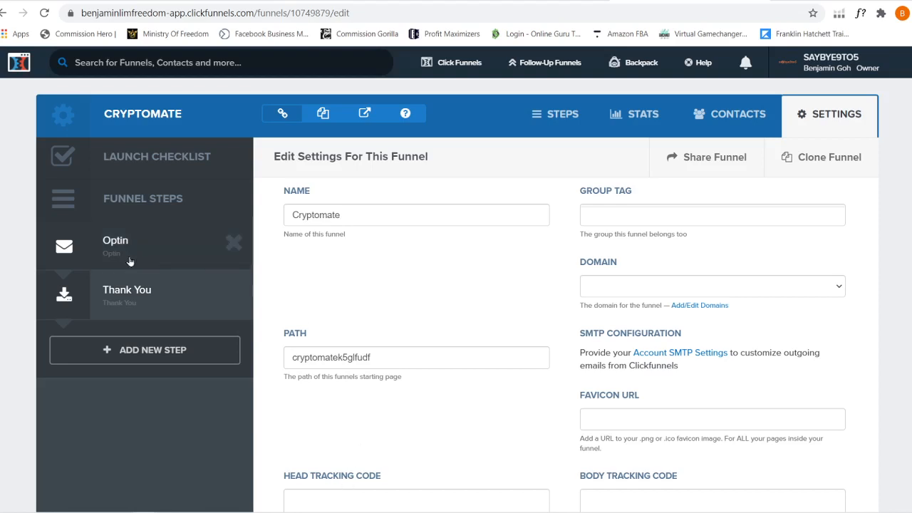
# - Open the Optin page in the page editor, view its header tracking code area, and close it unchanged
pyautogui.click(128, 257)
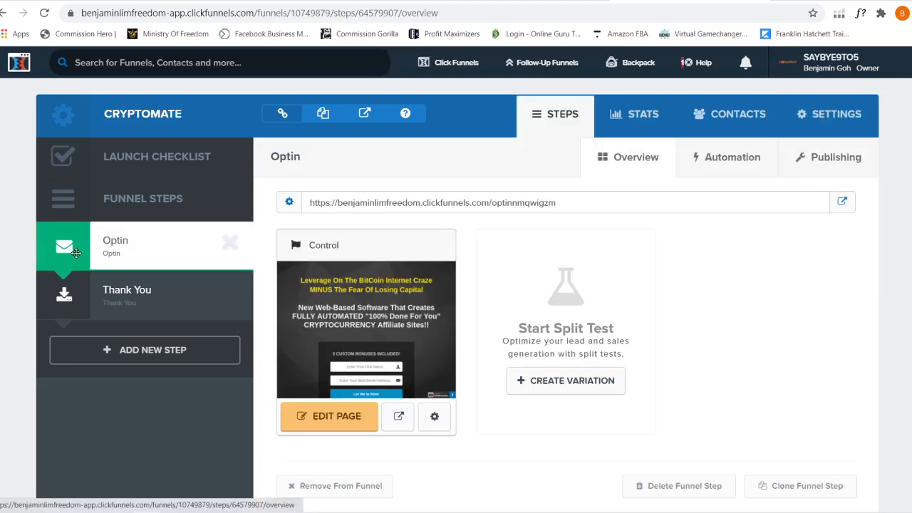
pyautogui.click(356, 419)
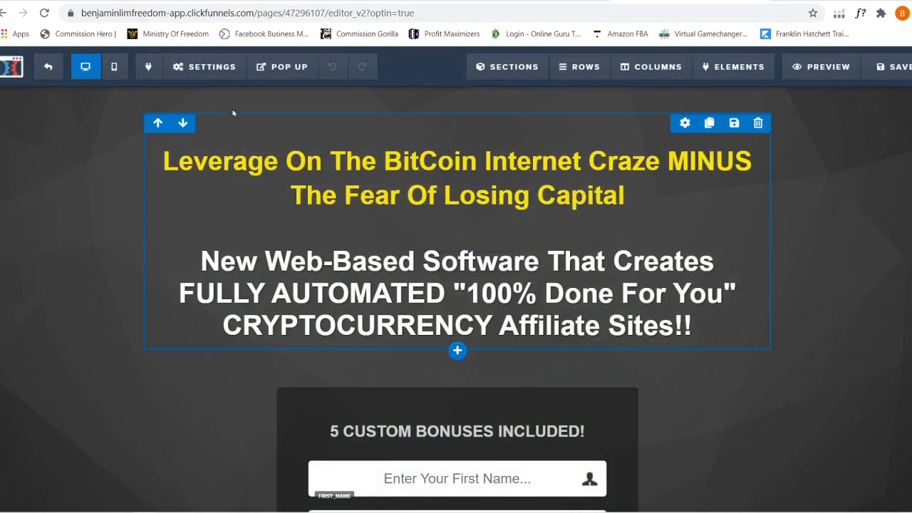
pyautogui.click(217, 70)
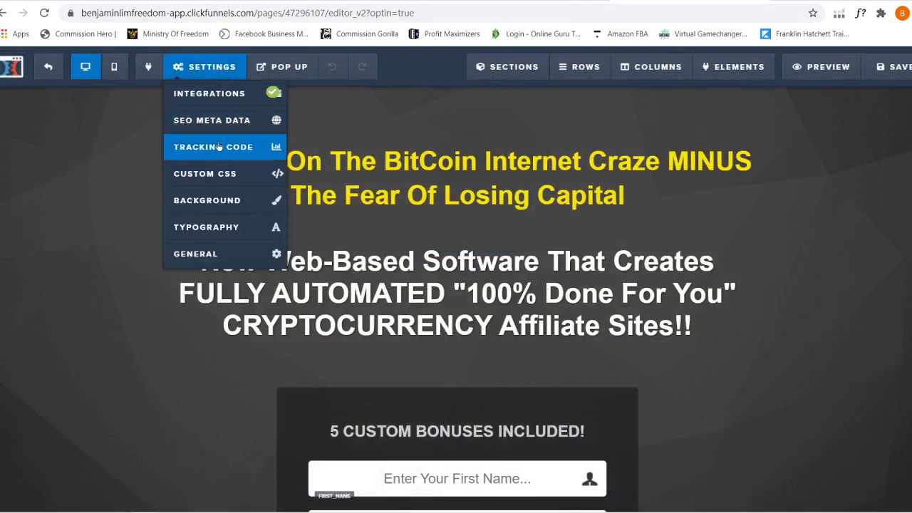
pyautogui.click(219, 146)
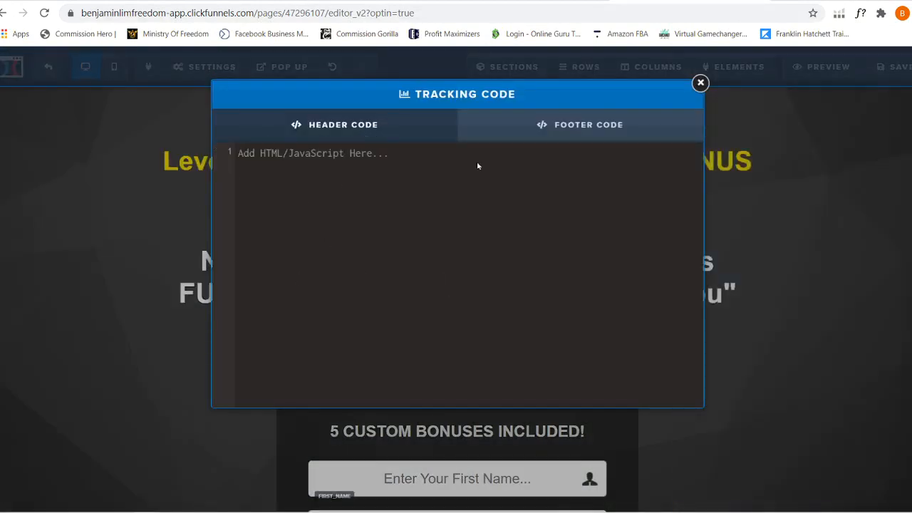
pyautogui.click(700, 83)
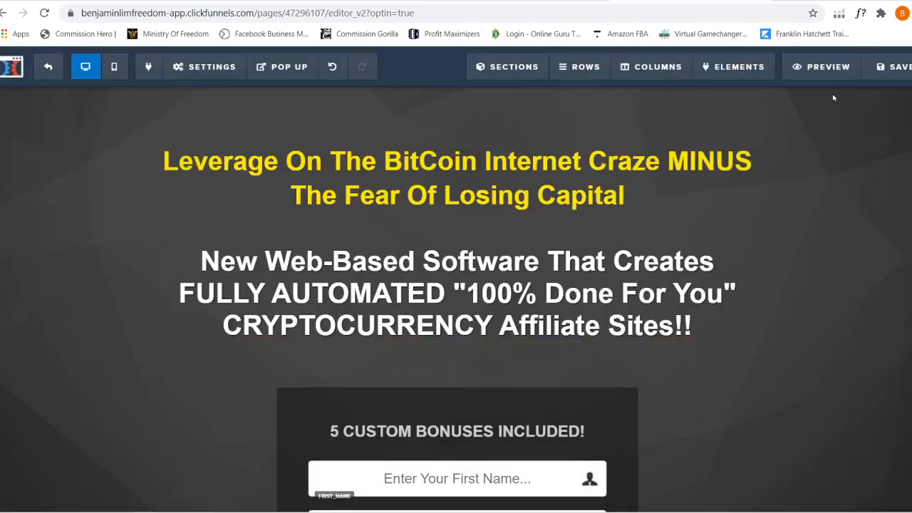
# - Return to the Google Ads conversion setup and review the global site tag and event snippet sections
pyautogui.hotkey('ctrl', 'Tab')
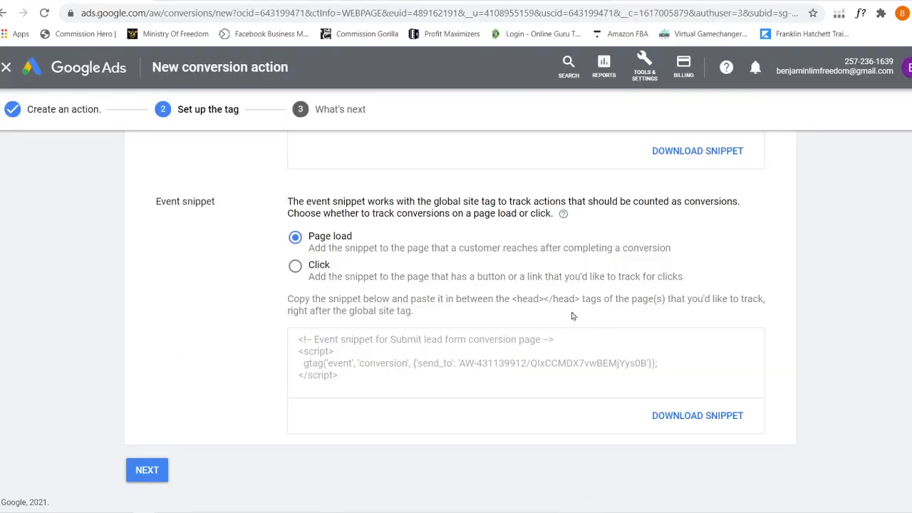
pyautogui.scroll(3, 349, 334)
pyautogui.scroll(-3, 423, 335)
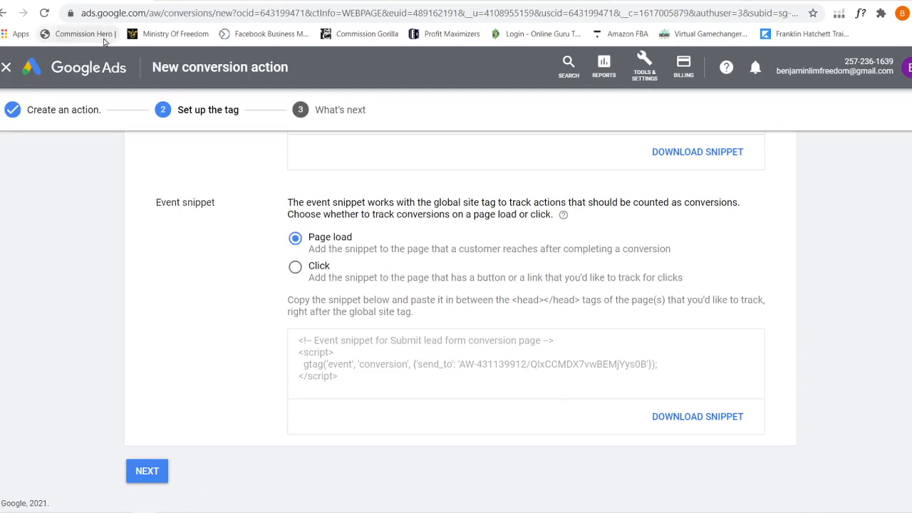
# - Leave the conversion setup and start a new Video campaign with the Leads goal and the Drive conversions subtype
pyautogui.click(59, 73)
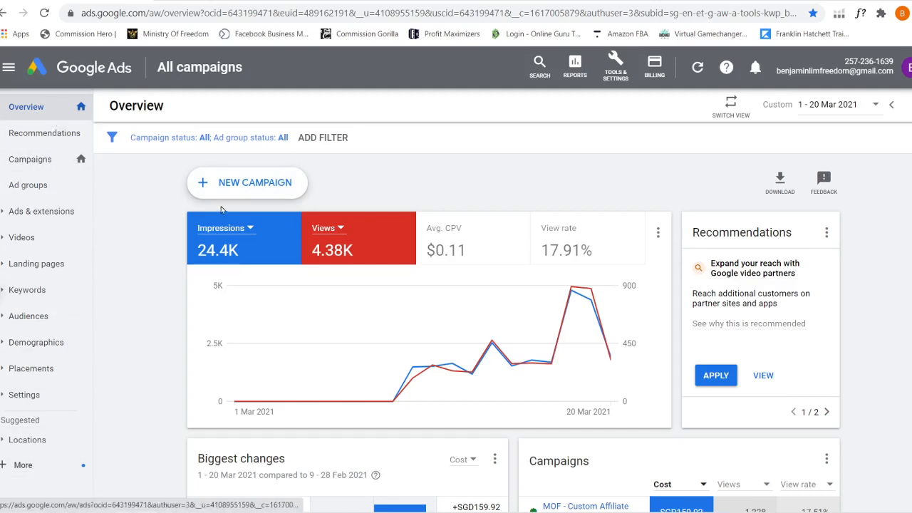
pyautogui.click(226, 182)
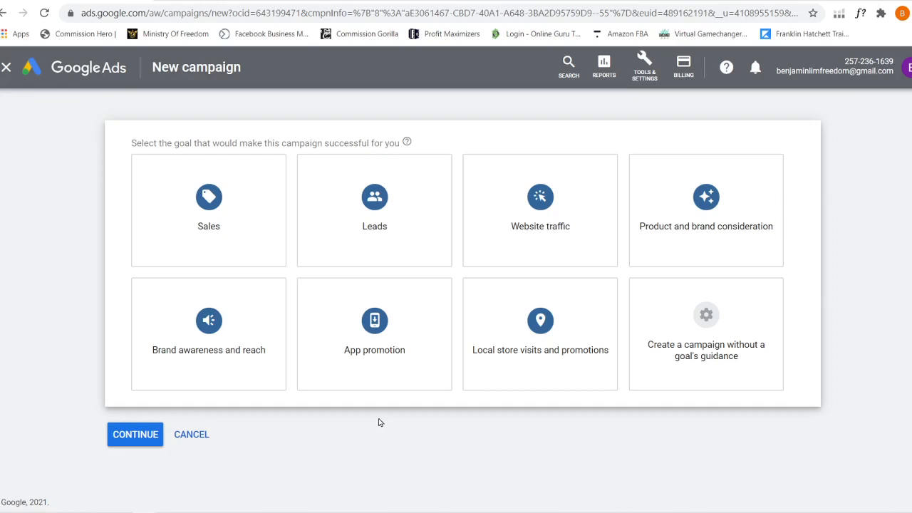
pyautogui.click(388, 204)
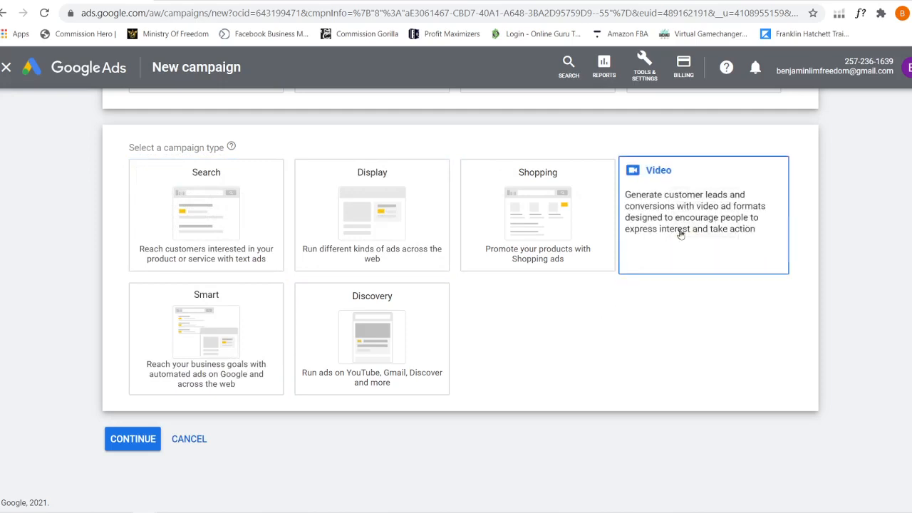
pyautogui.click(690, 230)
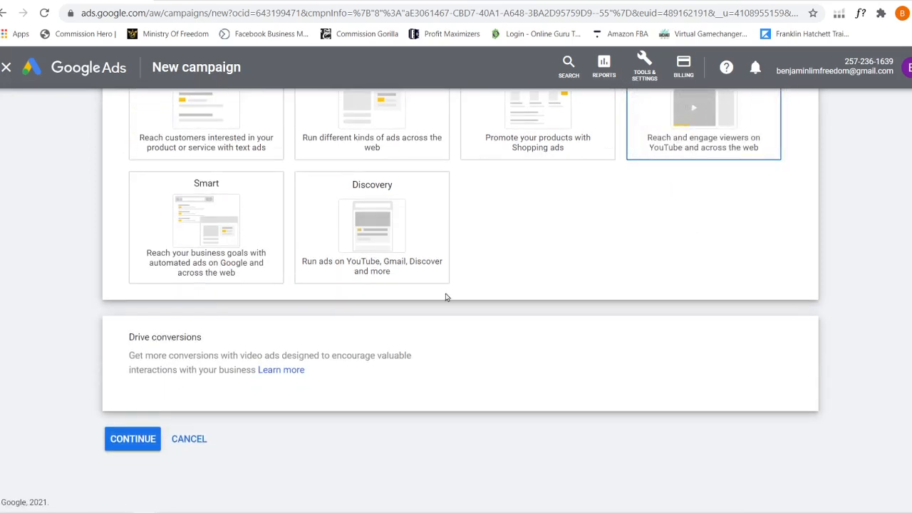
pyautogui.click(132, 439)
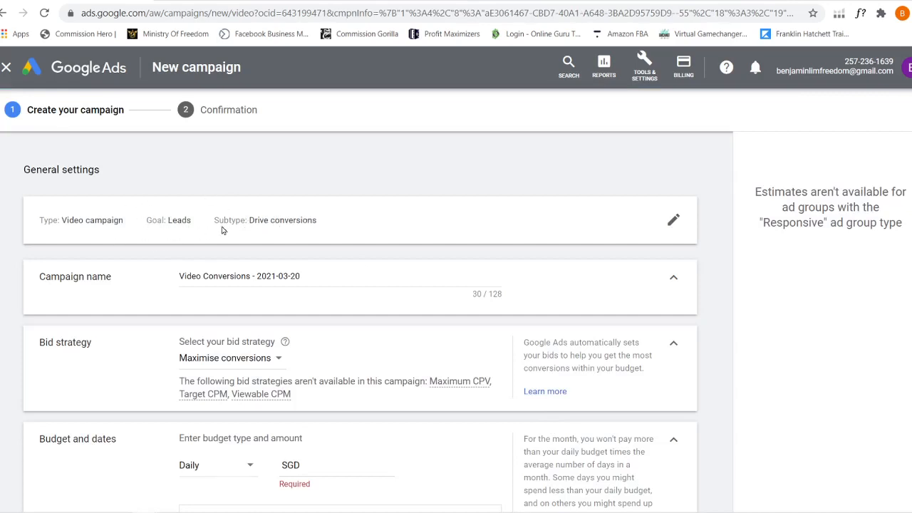
# - Reopen the campaign's goal and type choices, review Leads, Video and Drive conversions, and continue back to the campaign settings
pyautogui.click(673, 222)
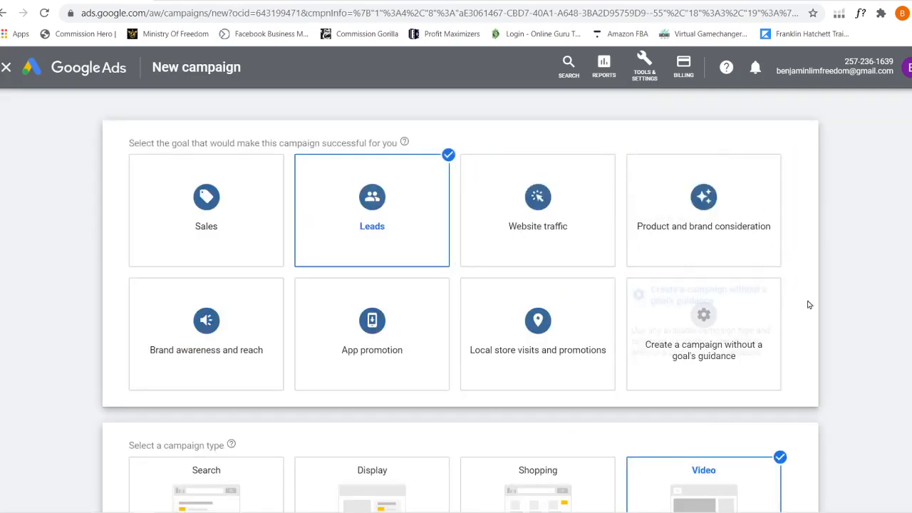
pyautogui.scroll(-4, 809, 305)
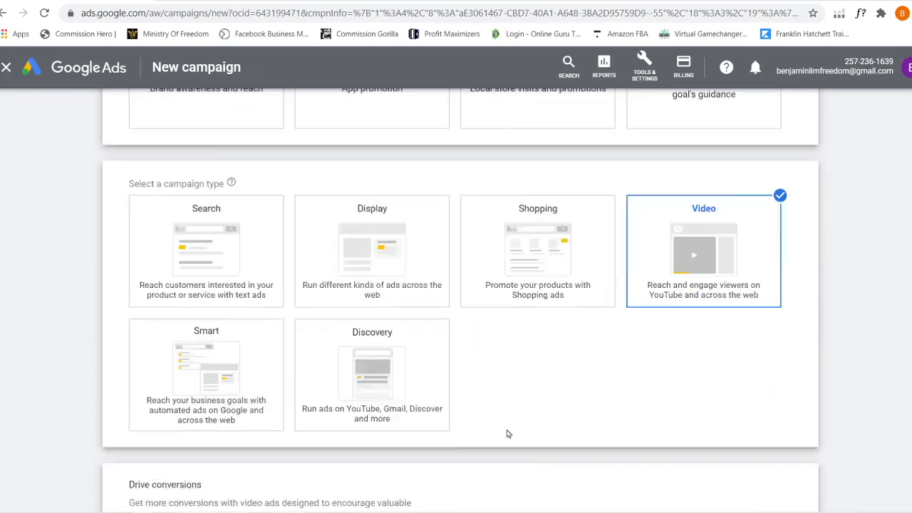
pyautogui.scroll(-2, 508, 434)
pyautogui.click(143, 438)
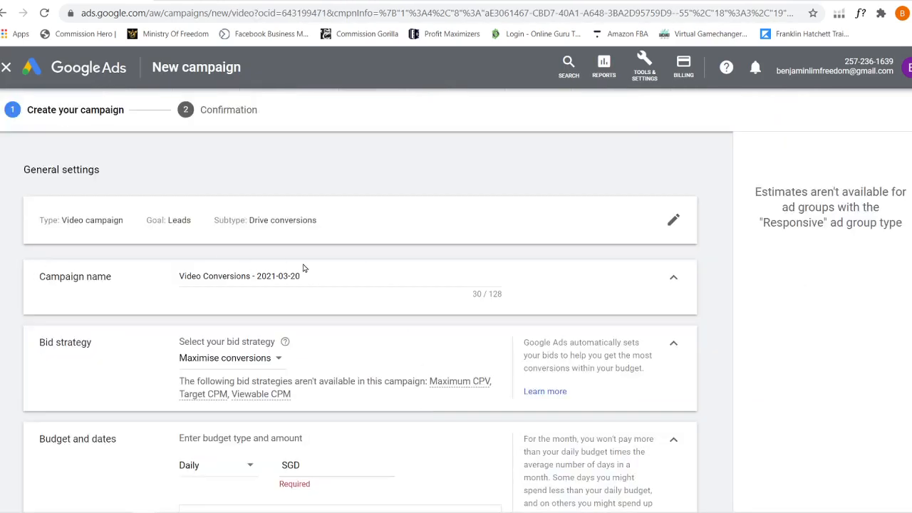
# - Set the campaign's daily budget to SGD 1.00
pyautogui.scroll(-1, 386, 293)
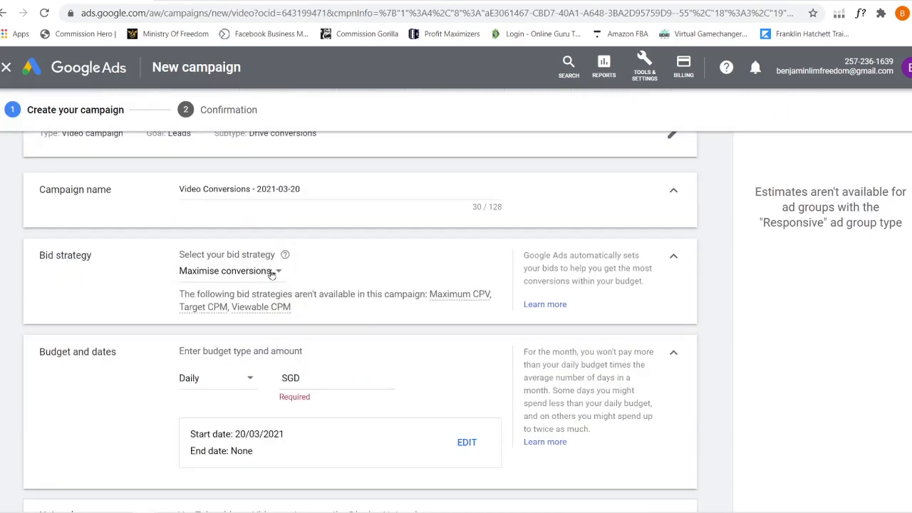
pyautogui.scroll(-2, 334, 273)
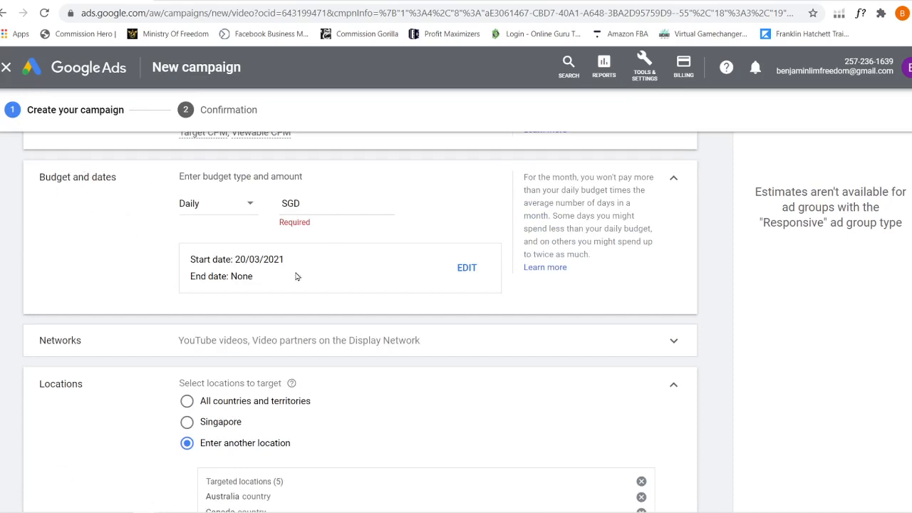
pyautogui.click(311, 205)
pyautogui.write('1.00')
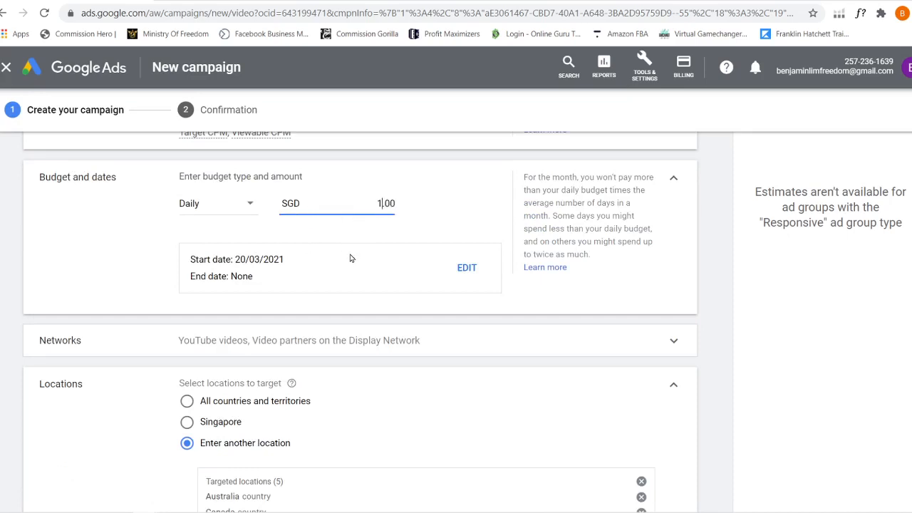
pyautogui.click(379, 203)
# - Exclude video partners on the Display Network from the campaign's networks, and collapse the networks section
pyautogui.scroll(-2, 415, 250)
pyautogui.scroll(2, 416, 250)
pyautogui.scroll(-1, 502, 244)
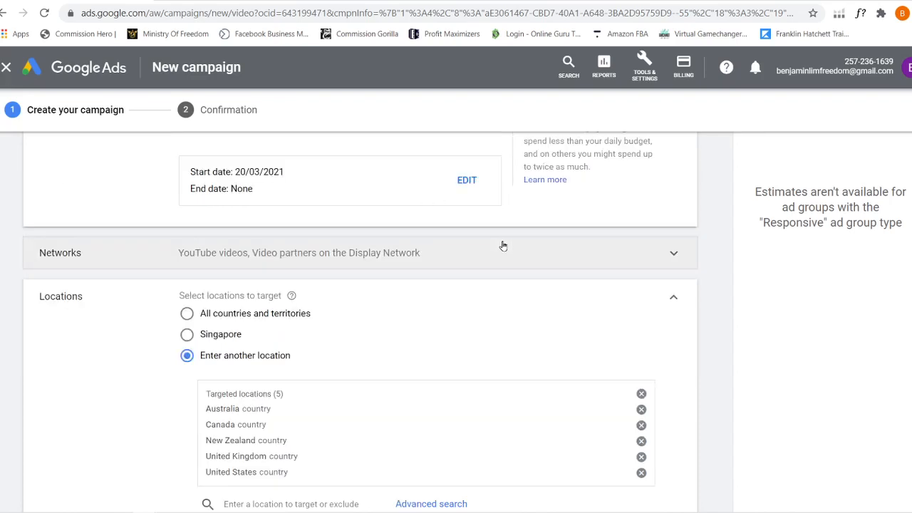
pyautogui.click(437, 254)
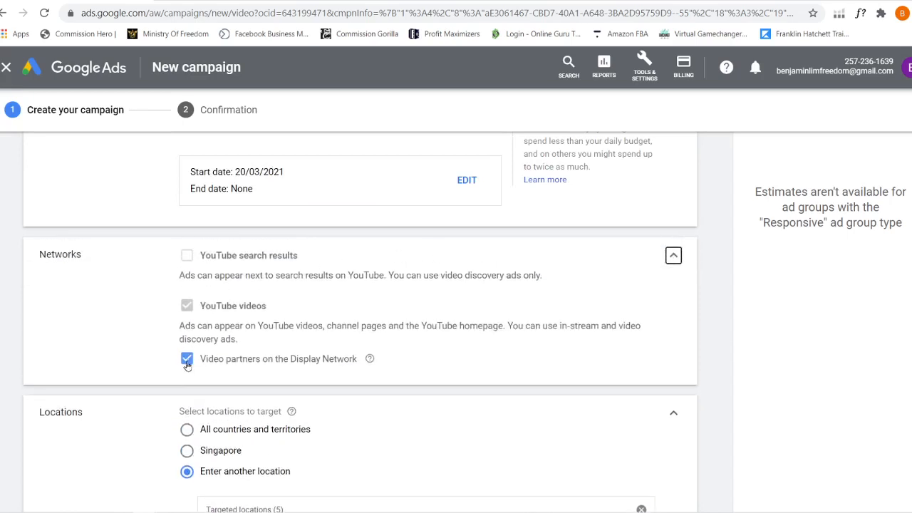
pyautogui.click(187, 359)
pyautogui.click(672, 258)
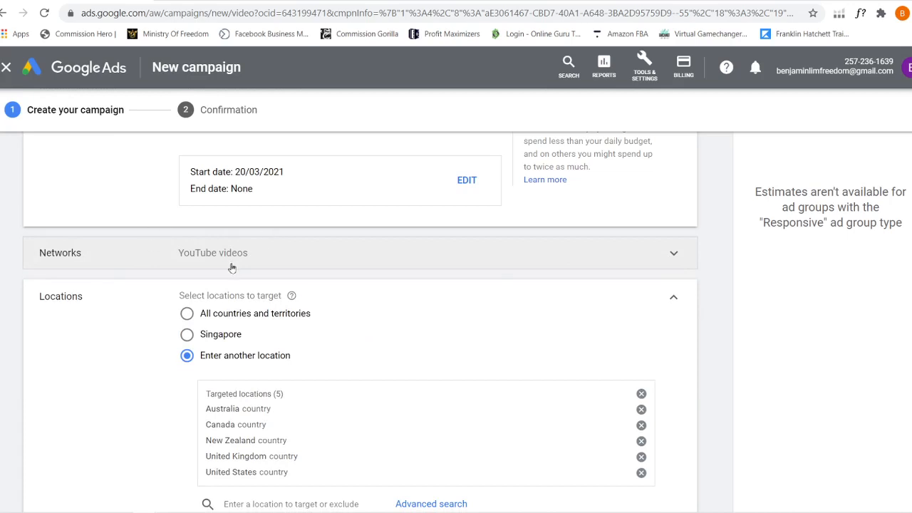
# - Set the content exclusions' inventory type to Expanded inventory
pyautogui.scroll(-2, 516, 327)
pyautogui.scroll(1, 502, 315)
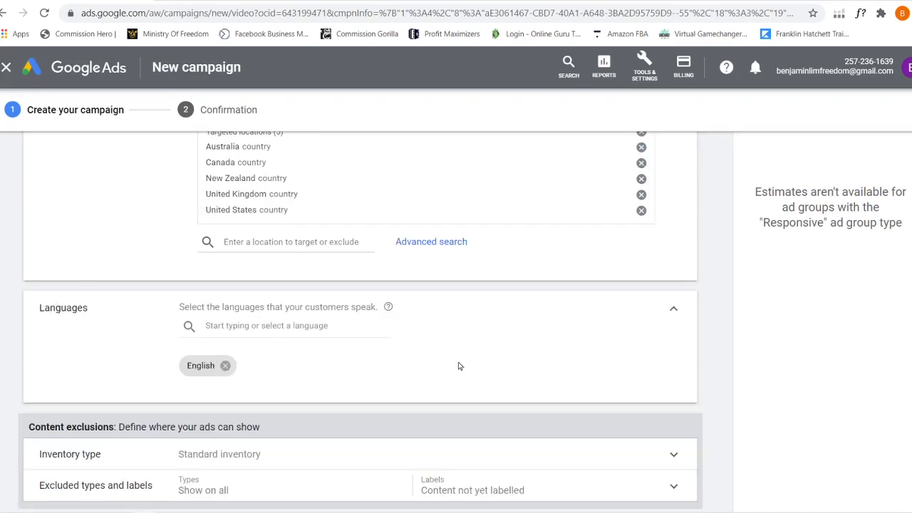
pyautogui.scroll(-1, 460, 366)
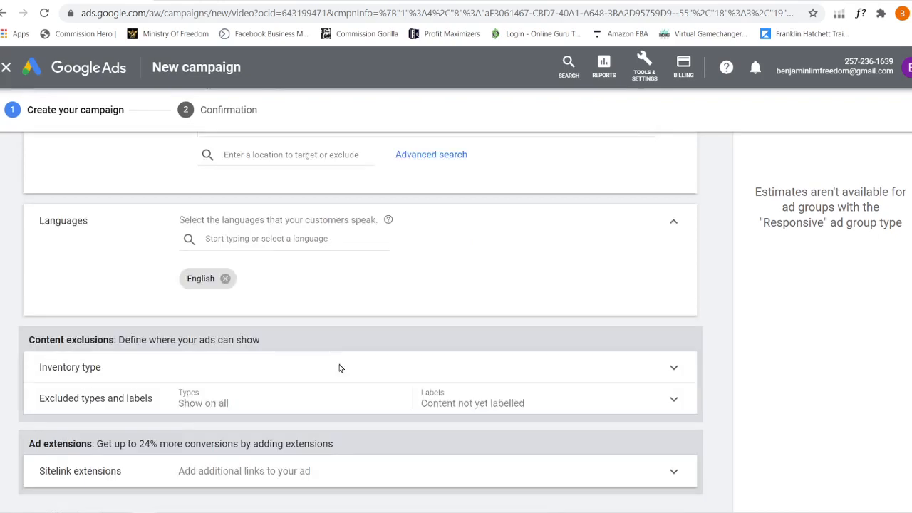
pyautogui.click(339, 368)
pyautogui.scroll(-3, 374, 362)
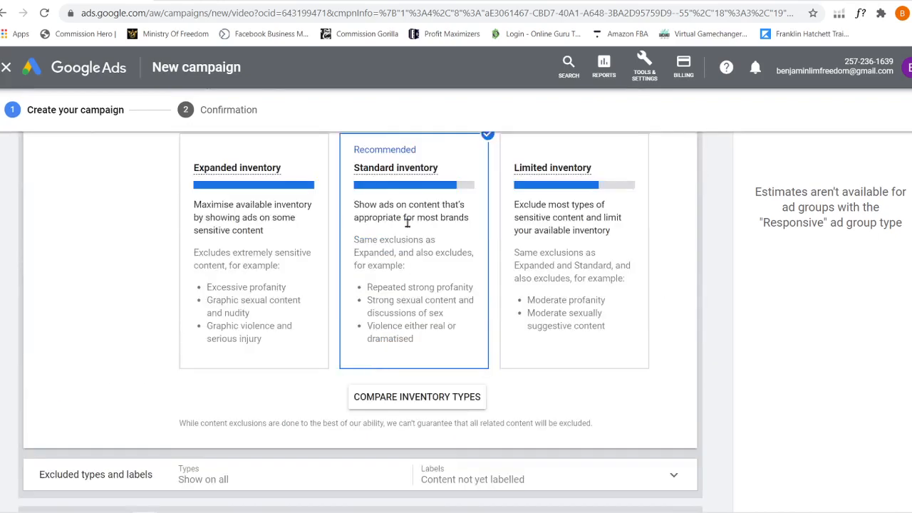
pyautogui.click(275, 258)
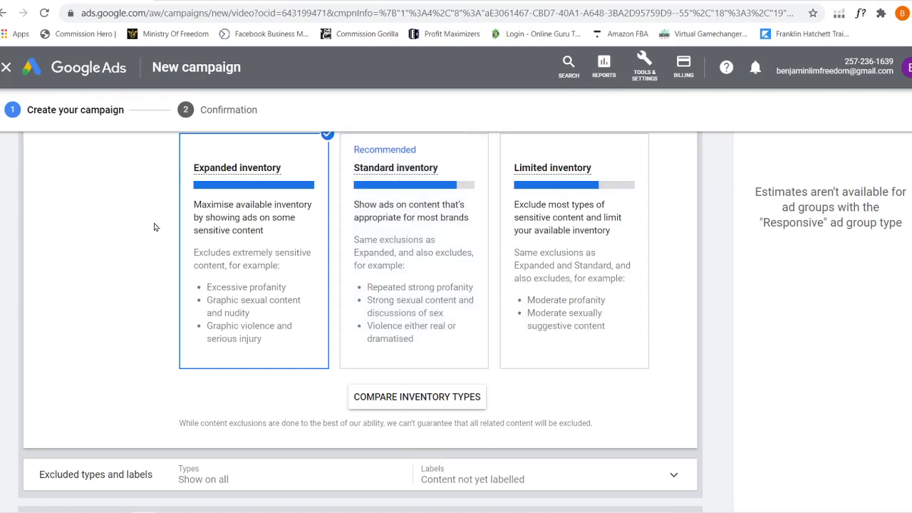
# - Exclude embedded YouTube videos and live streaming videos from the content types, and collapse that section
pyautogui.scroll(-2, 719, 344)
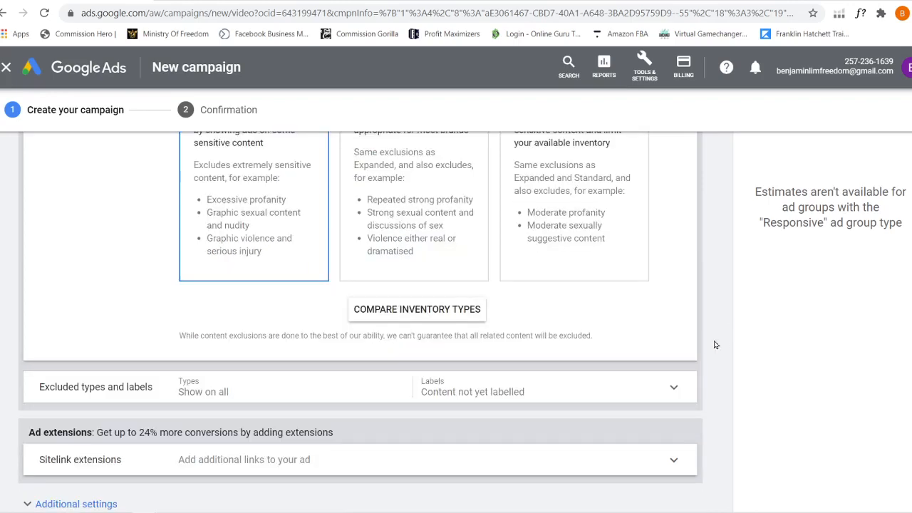
pyautogui.click(311, 382)
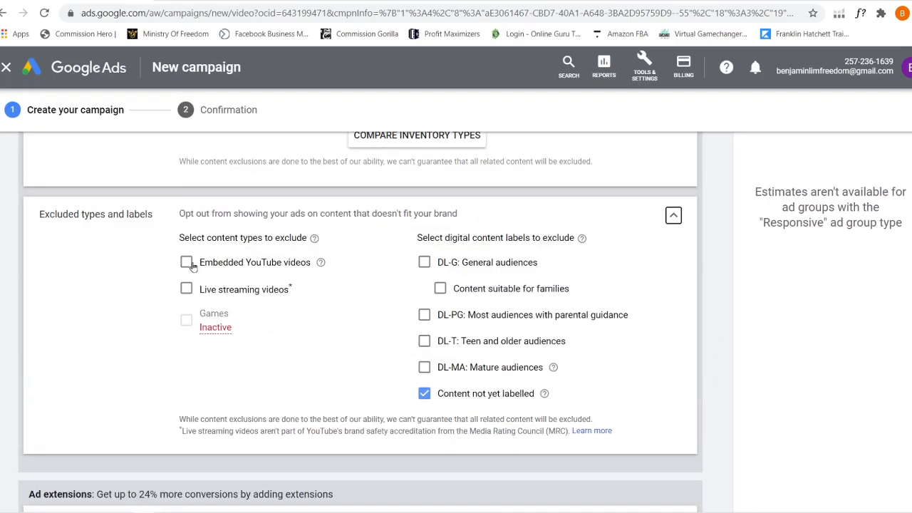
pyautogui.click(188, 263)
pyautogui.click(186, 288)
pyautogui.click(673, 216)
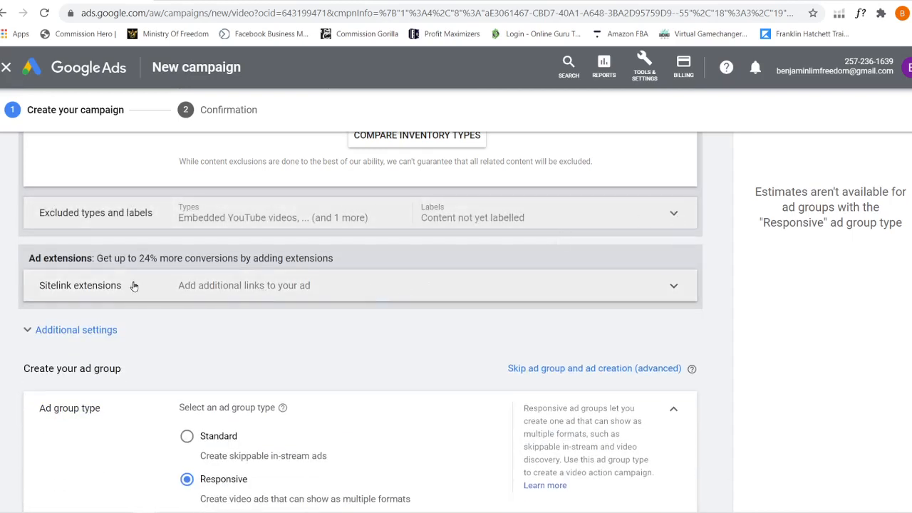
# - Examine the sitelink extensions section, and review the campaign form from the general settings through to the ad group type
pyautogui.click(662, 293)
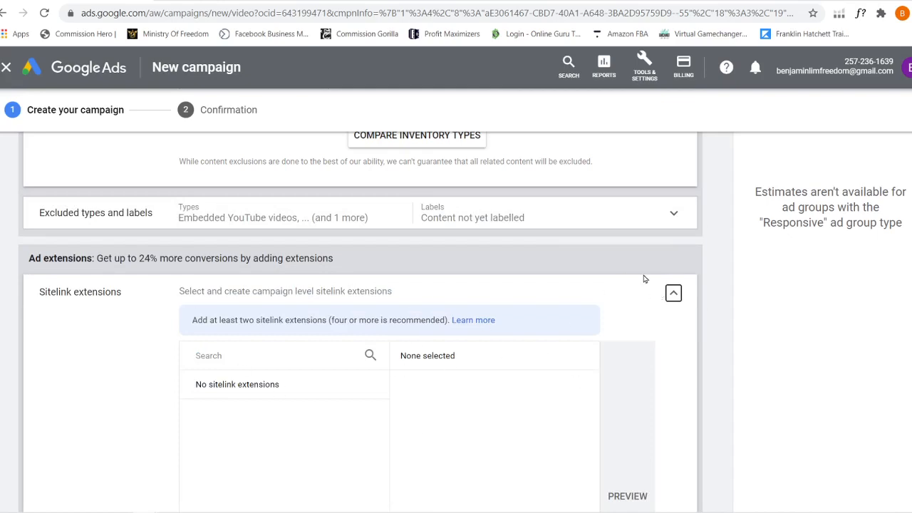
pyautogui.click(672, 294)
pyautogui.scroll(-2, 673, 296)
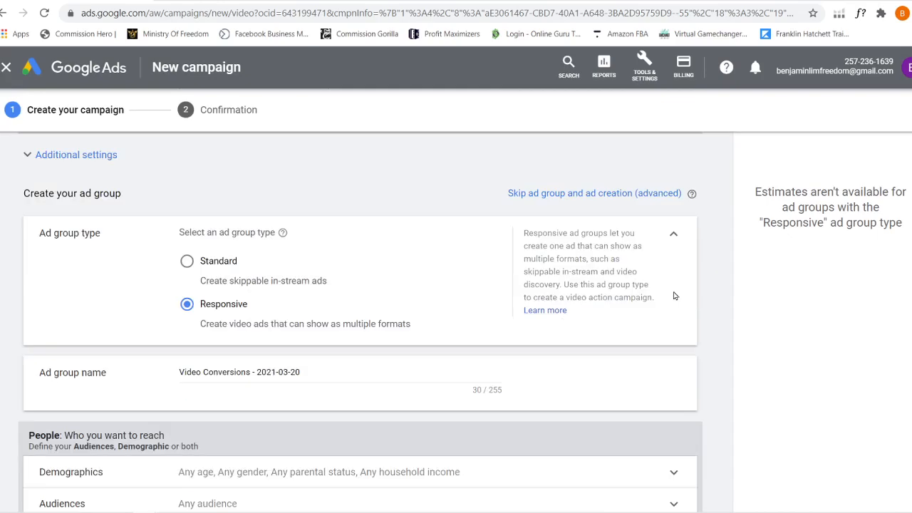
pyautogui.scroll(4, 674, 296)
pyautogui.scroll(15, 674, 297)
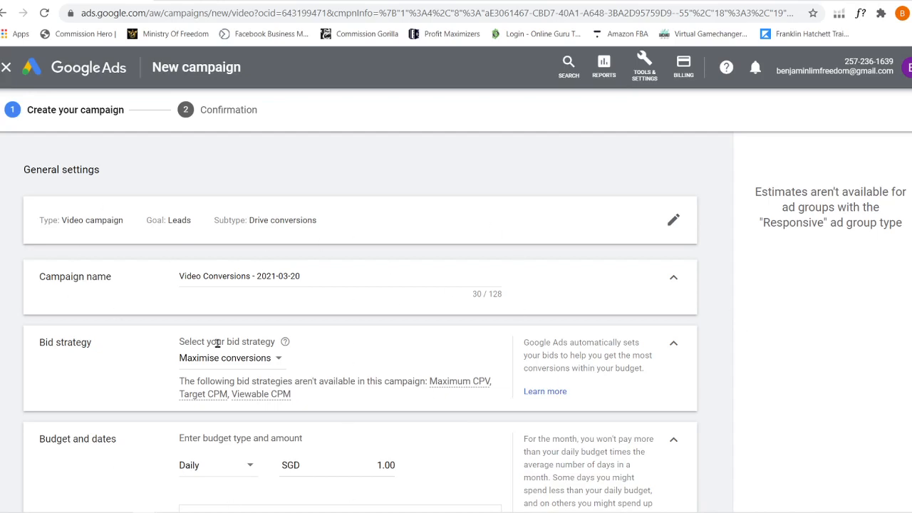
pyautogui.scroll(-6, 702, 339)
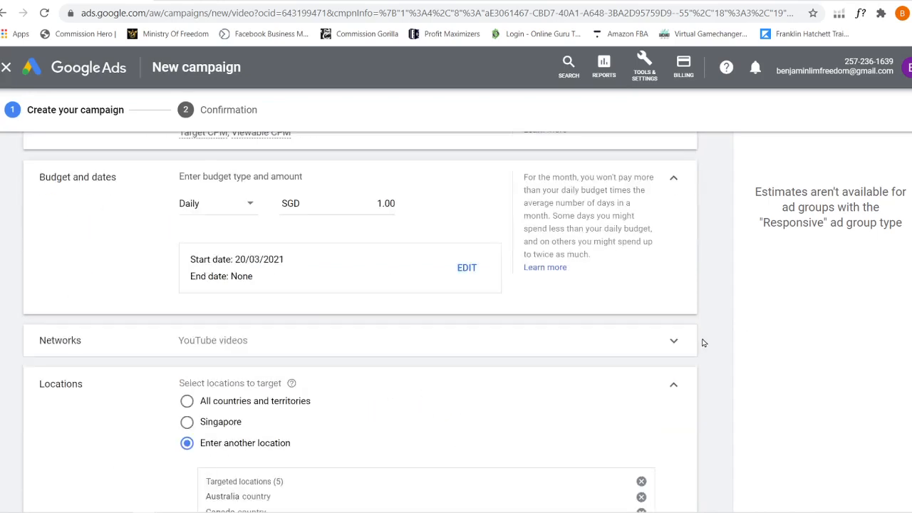
pyautogui.scroll(-3, 690, 322)
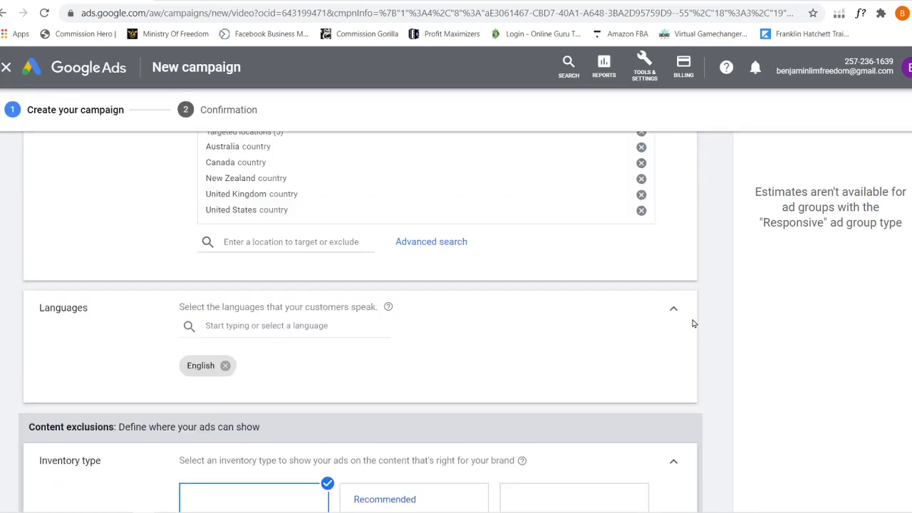
pyautogui.scroll(-8, 695, 323)
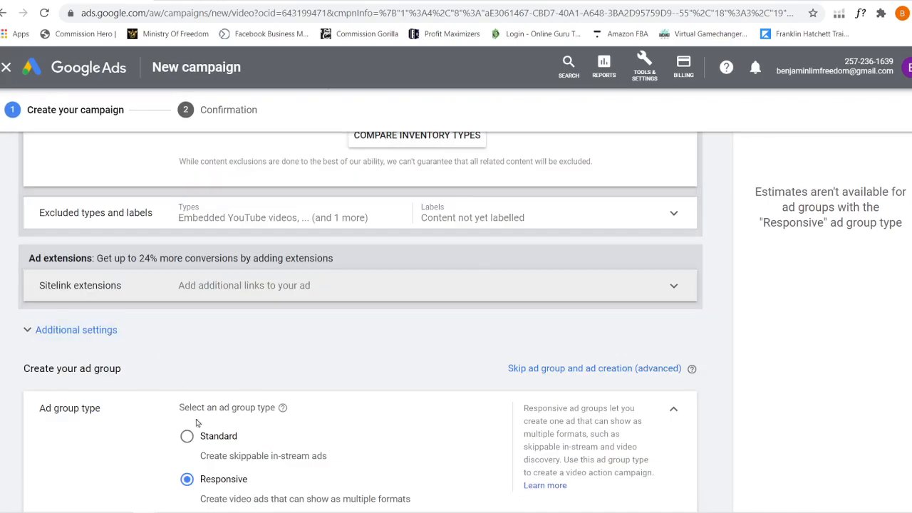
pyautogui.scroll(-4, 715, 349)
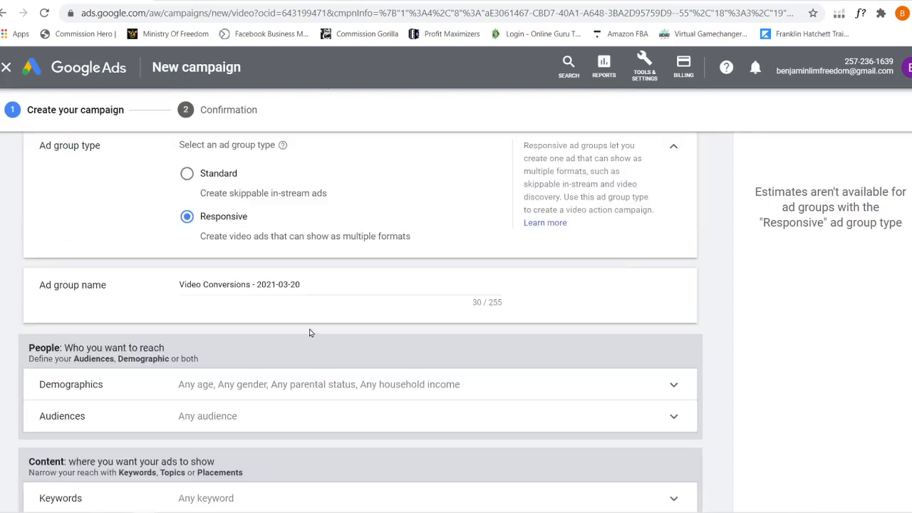
pyautogui.scroll(3, 240, 283)
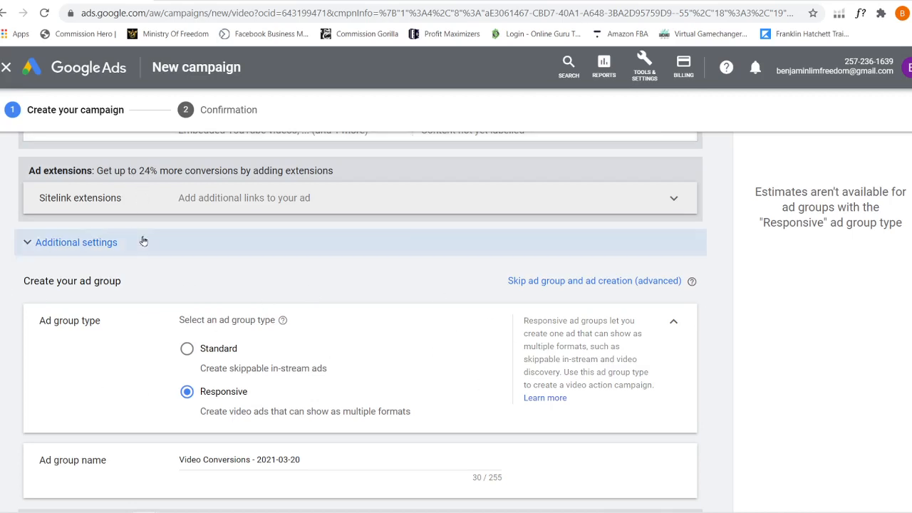
pyautogui.scroll(2, 732, 277)
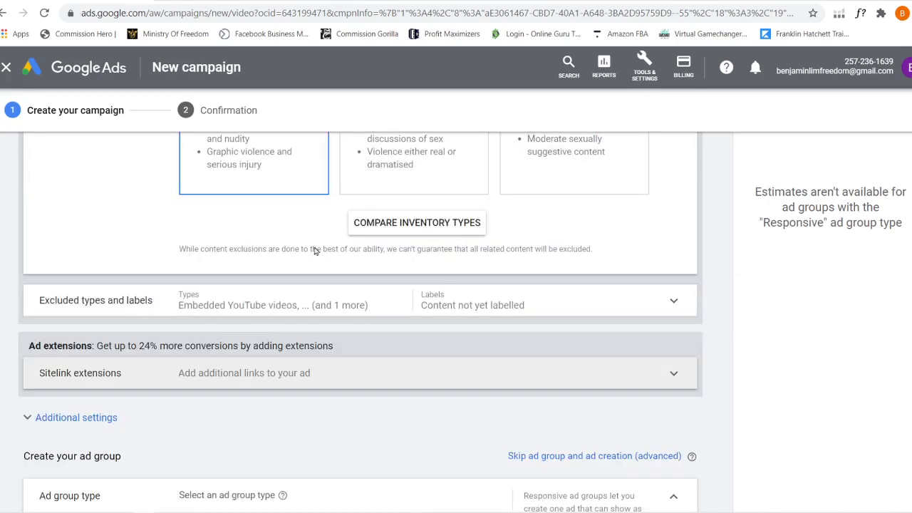
pyautogui.scroll(1, 726, 293)
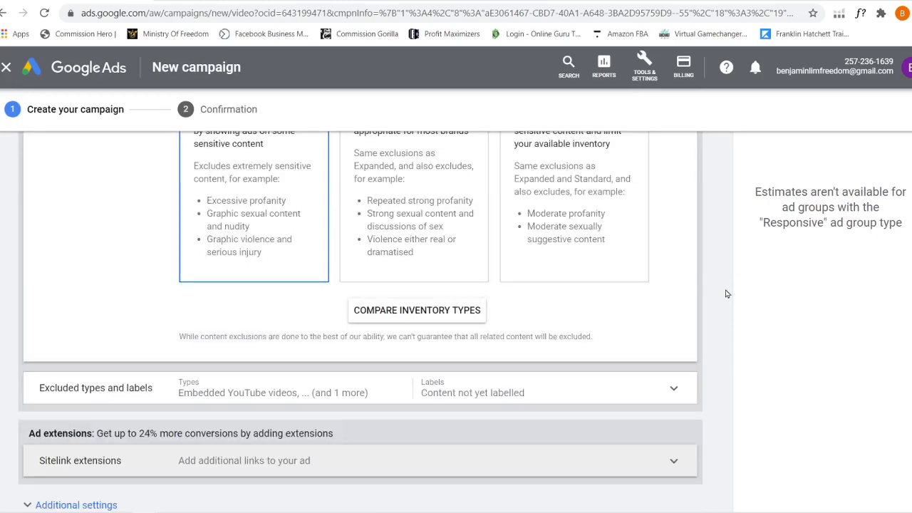
pyautogui.scroll(4, 726, 294)
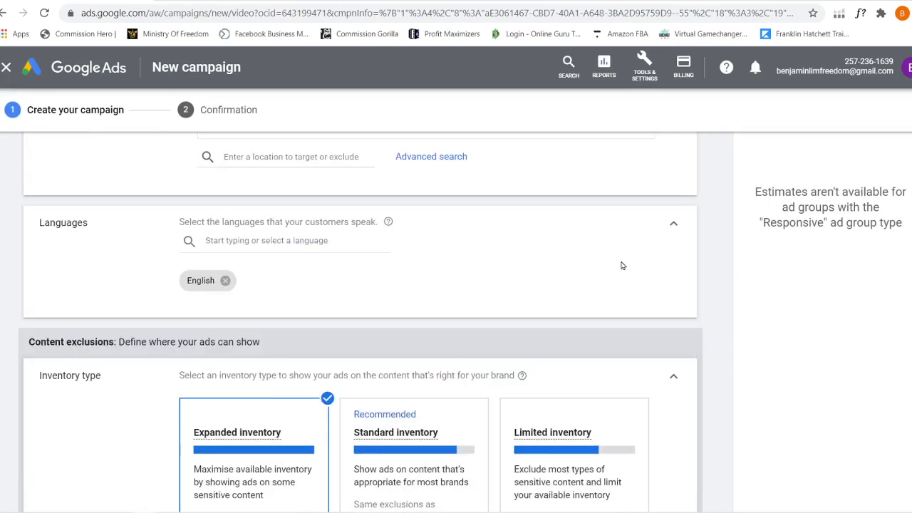
pyautogui.scroll(5, 702, 254)
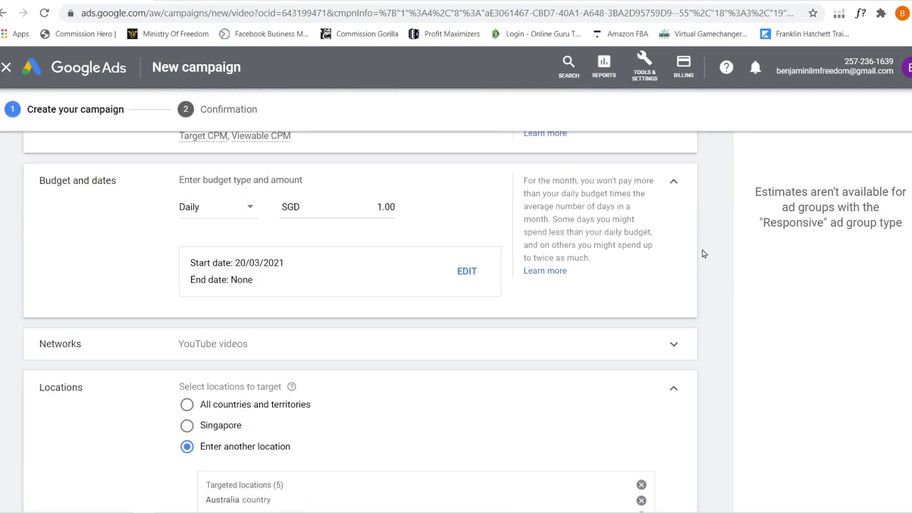
pyautogui.scroll(3, 703, 254)
pyautogui.scroll(-18, 702, 254)
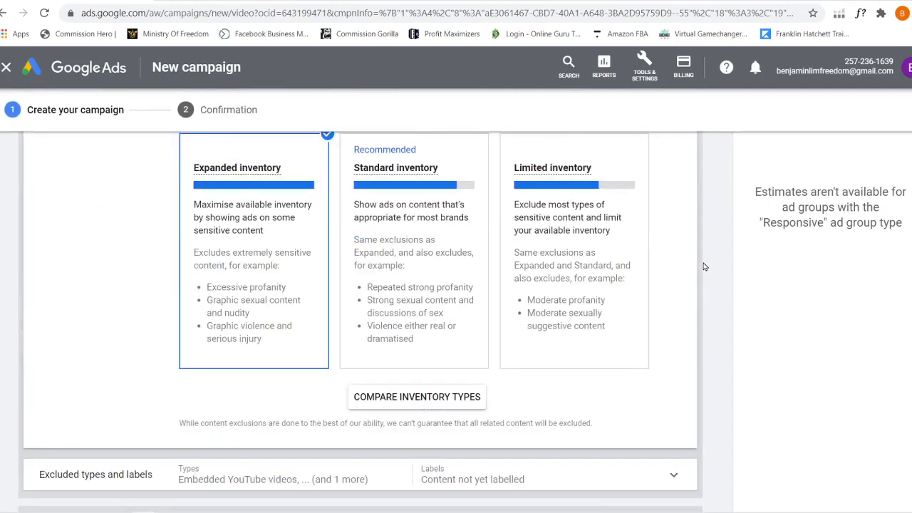
pyautogui.scroll(2, 703, 267)
pyautogui.scroll(-1, 704, 214)
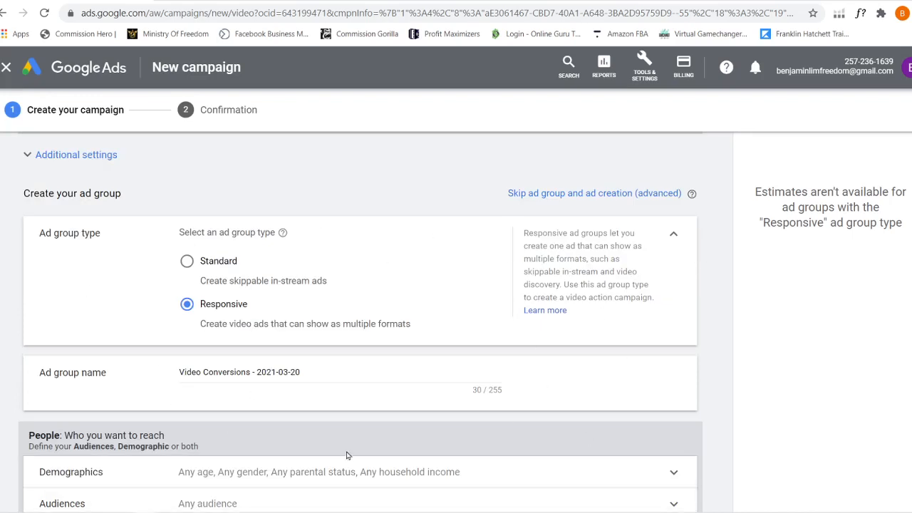
# - Exclude the 41 - 50%, Lower 50% and Unknown household incomes from the ad group's demographic targeting
pyautogui.scroll(-2, 723, 325)
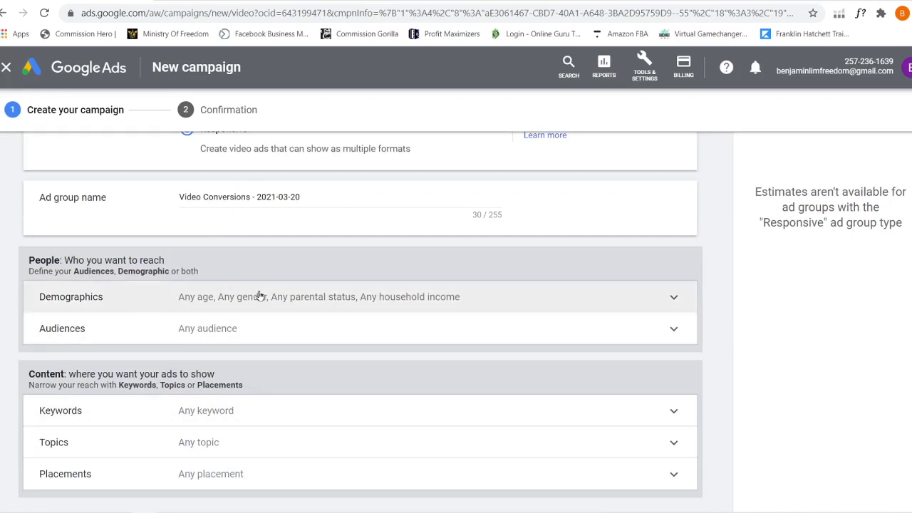
pyautogui.click(309, 301)
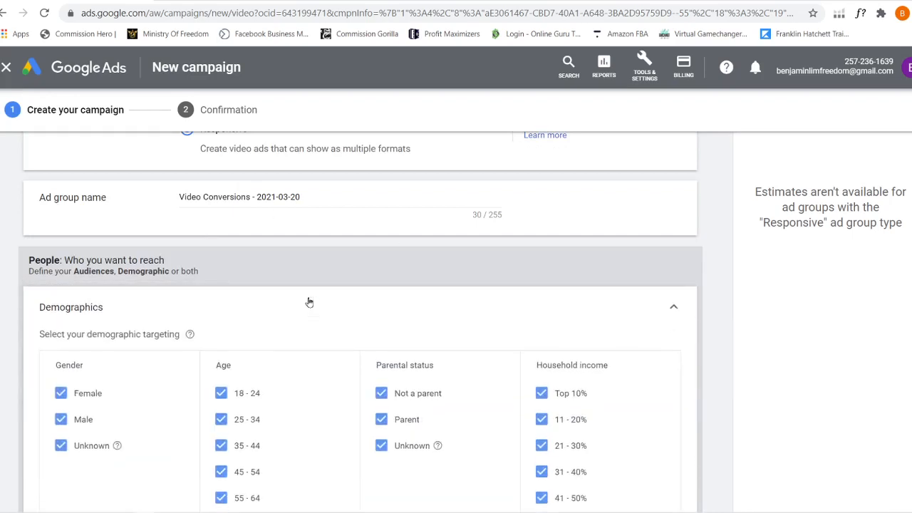
pyautogui.scroll(-1, 336, 312)
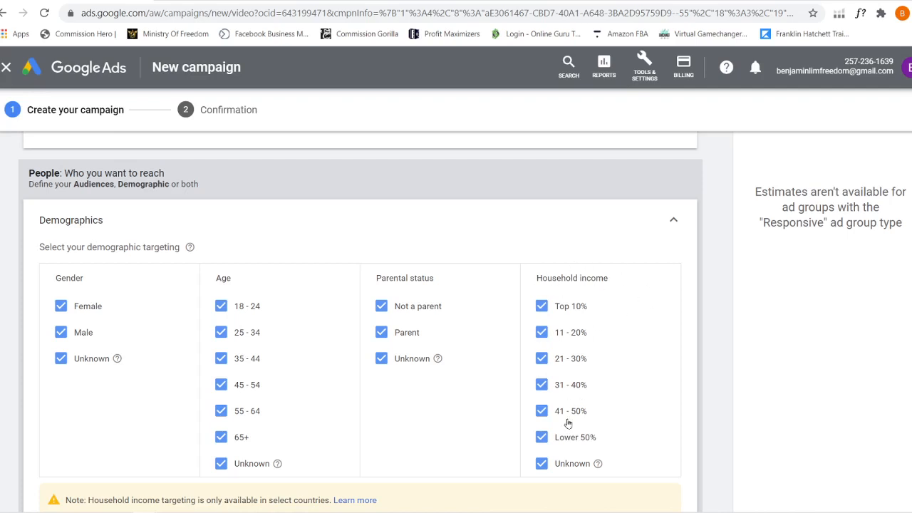
pyautogui.click(541, 437)
pyautogui.click(541, 463)
pyautogui.click(542, 413)
# - Limit parental status to Parent, and exclude the 18 - 24 and 65+ age groups from the demographic targeting
pyautogui.click(381, 359)
pyautogui.click(381, 306)
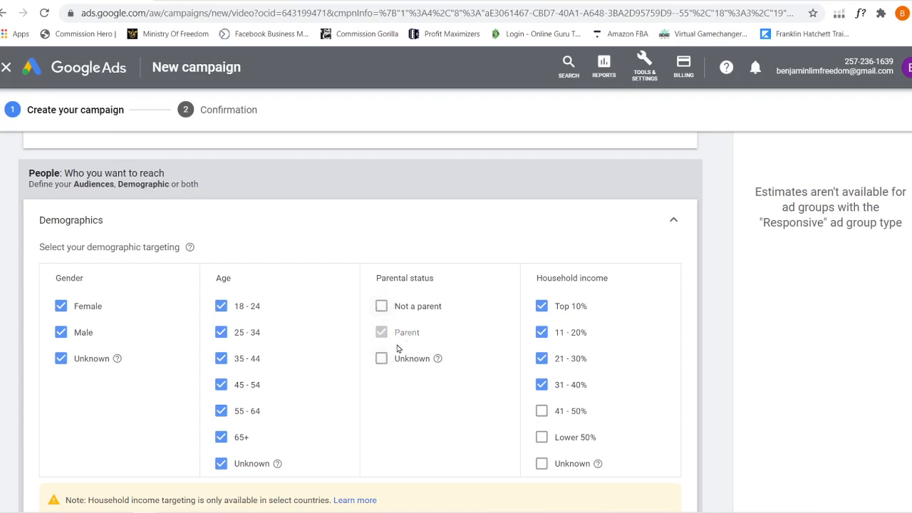
pyautogui.click(220, 306)
pyautogui.click(220, 437)
pyautogui.scroll(-5, 400, 353)
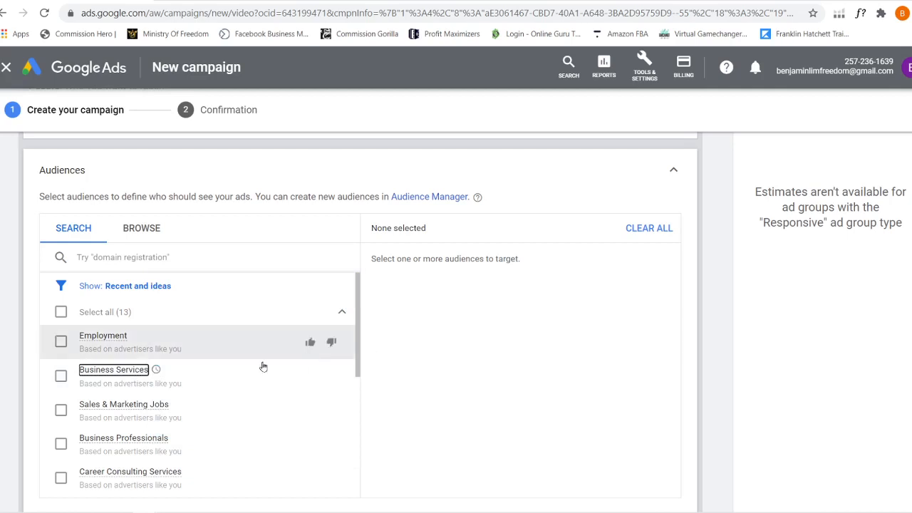
# - Look through the suggested audience segments for the ad group and collapse the Audiences section
pyautogui.moveTo(111, 379)
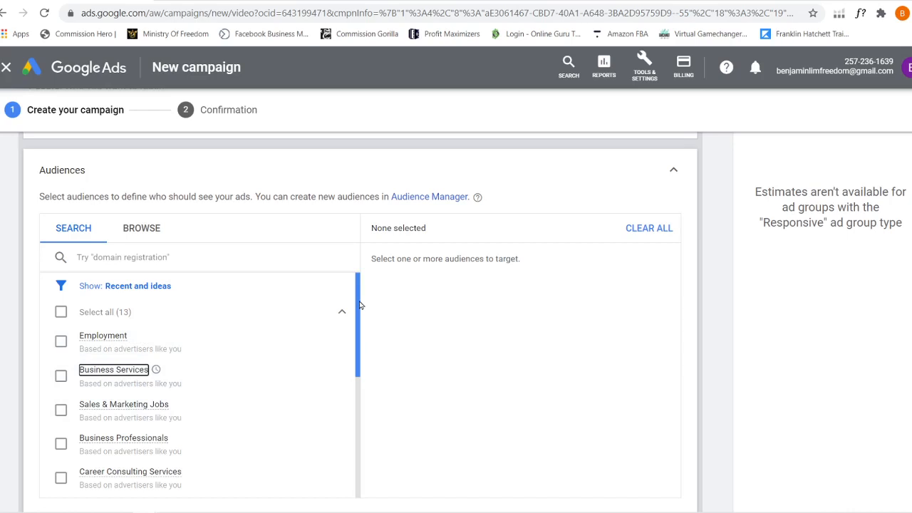
pyautogui.moveTo(356, 311); pyautogui.dragTo(349, 458)
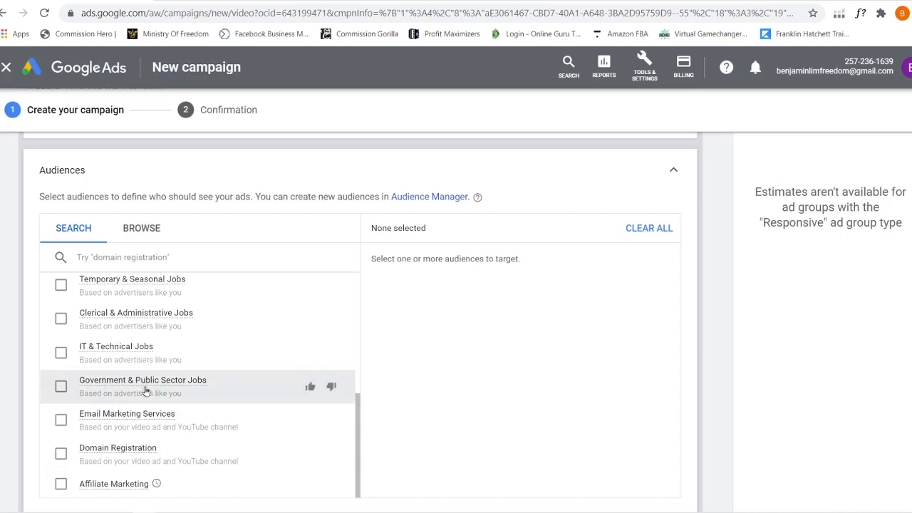
pyautogui.scroll(3, 202, 356)
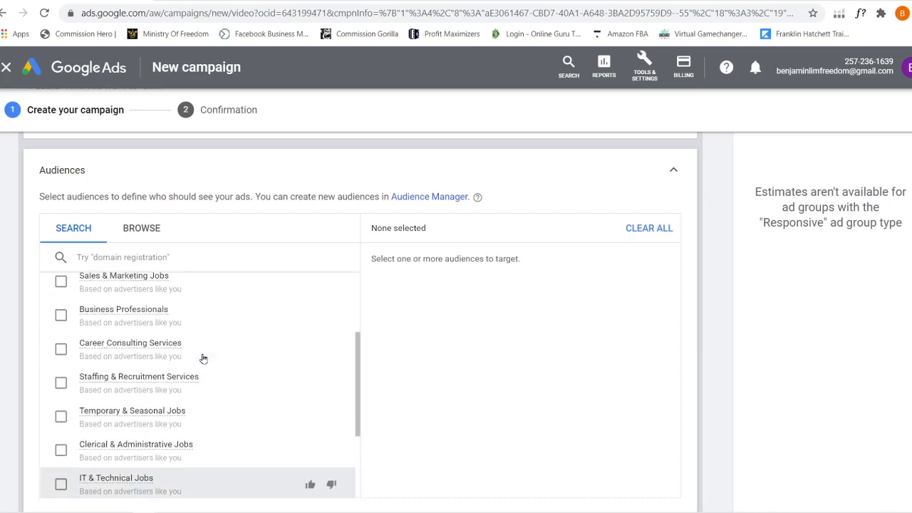
pyautogui.click(124, 313)
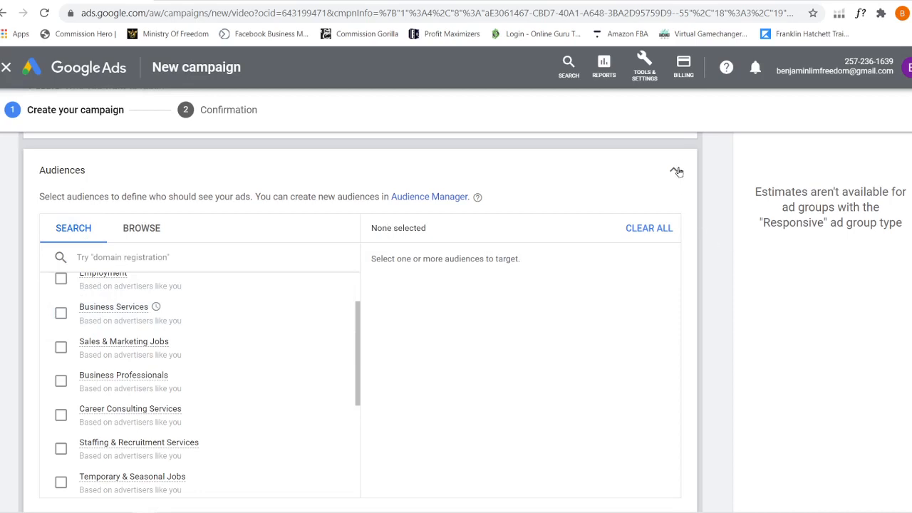
pyautogui.click(679, 172)
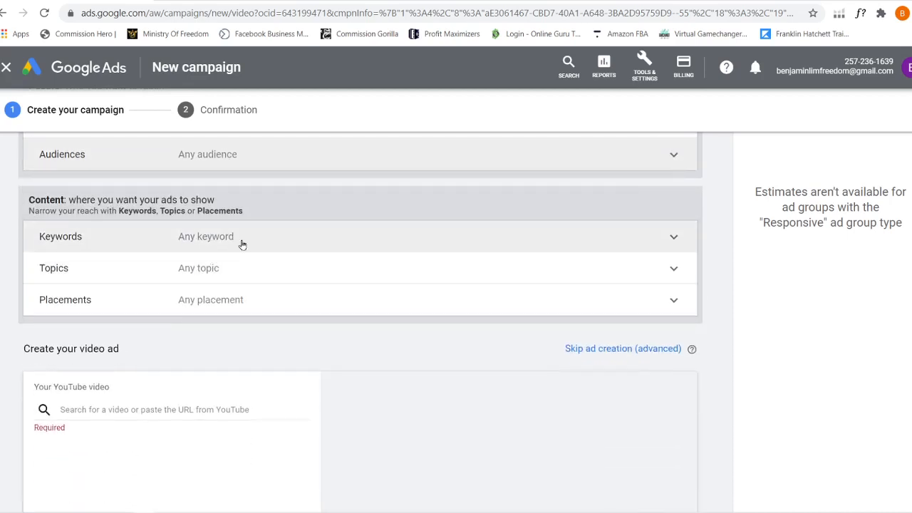
# - Add "affiliate marketing" as a content targeting keyword for the ad group
pyautogui.click(242, 245)
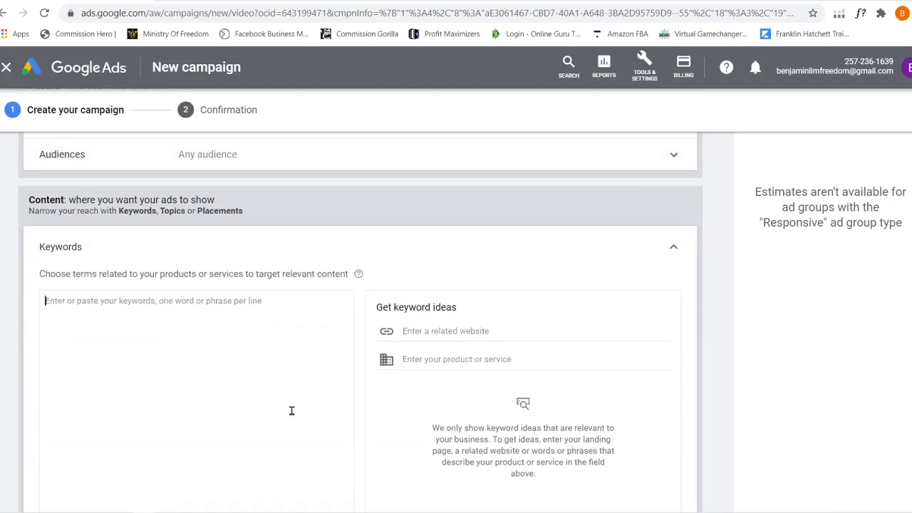
pyautogui.write('af')
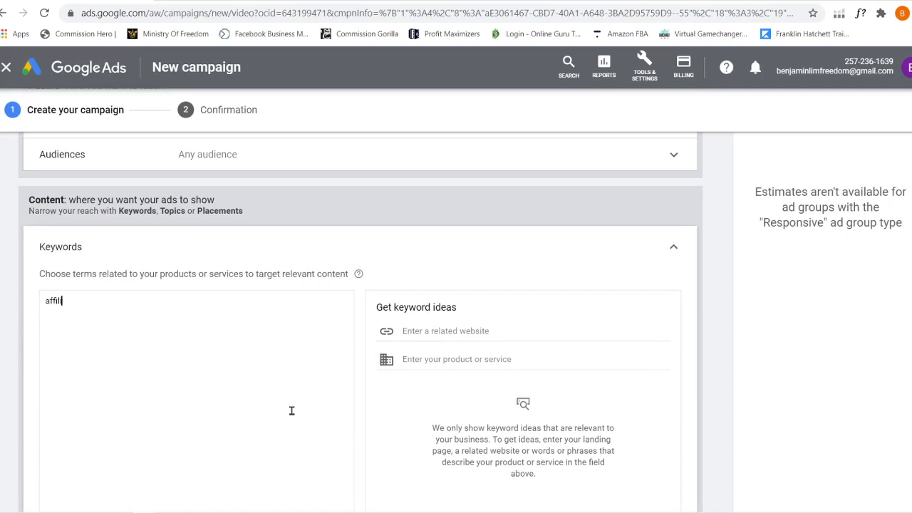
pyautogui.write('filiate narje')
pyautogui.write('marketing')
pyautogui.press('Return')
# - Add "make money online" and "make money from home" on separate lines of the keyword list
pyautogui.write('make mone')
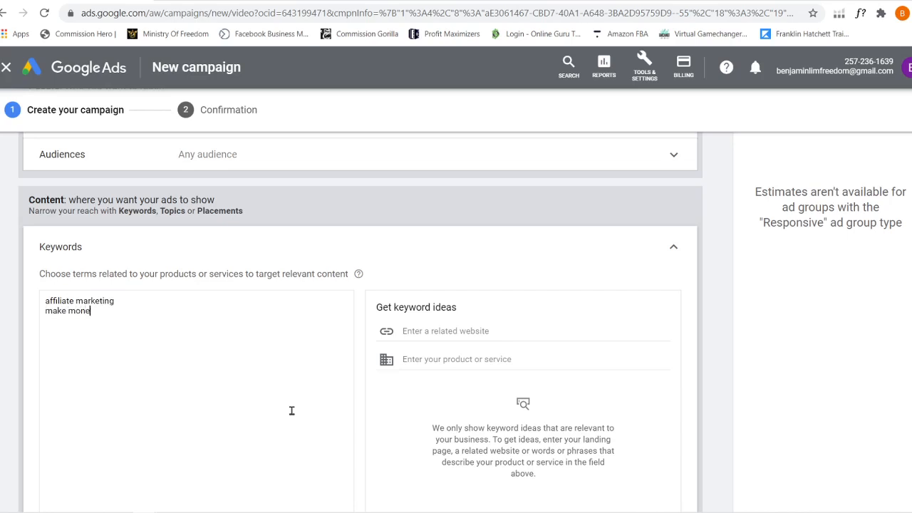
pyautogui.write('y online ')
pyautogui.write('make money from')
pyautogui.write(' home')
pyautogui.press('Return')
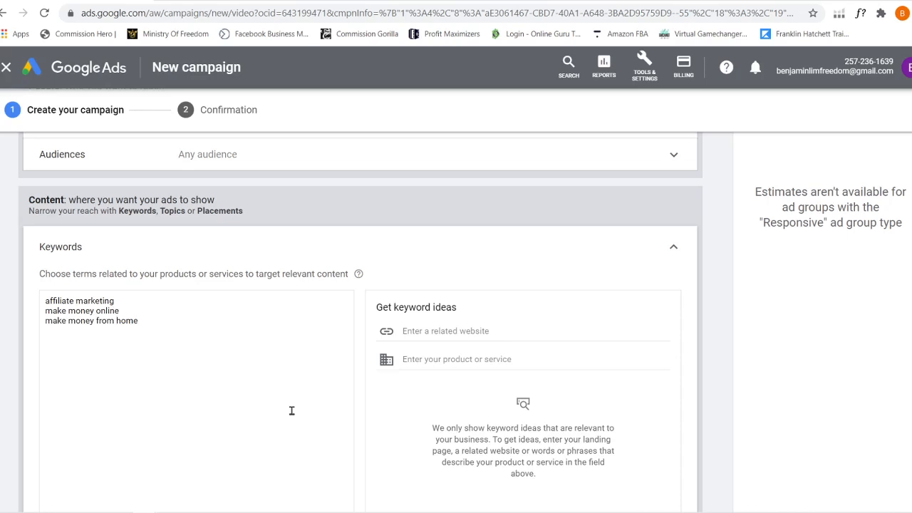
# - Delete the keywords "make money online" and "make money from home", and collapse the Keywords section
pyautogui.press('BackSpace')
pyautogui.press('BackSpace')
pyautogui.press('BackSpace')
pyautogui.press('BackSpace')
pyautogui.press('BackSpace')
pyautogui.press('BackSpace')
pyautogui.press('BackSpace')
pyautogui.press('BackSpace')
pyautogui.press('BackSpace')
pyautogui.press('BackSpace')
pyautogui.press('BackSpace')
pyautogui.press('BackSpace')
pyautogui.press('BackSpace')
pyautogui.press('BackSpace')
pyautogui.press('BackSpace')
pyautogui.press('BackSpace')
pyautogui.press('BackSpace')
pyautogui.press('BackSpace')
pyautogui.press('BackSpace')
pyautogui.press('BackSpace')
pyautogui.click(673, 247)
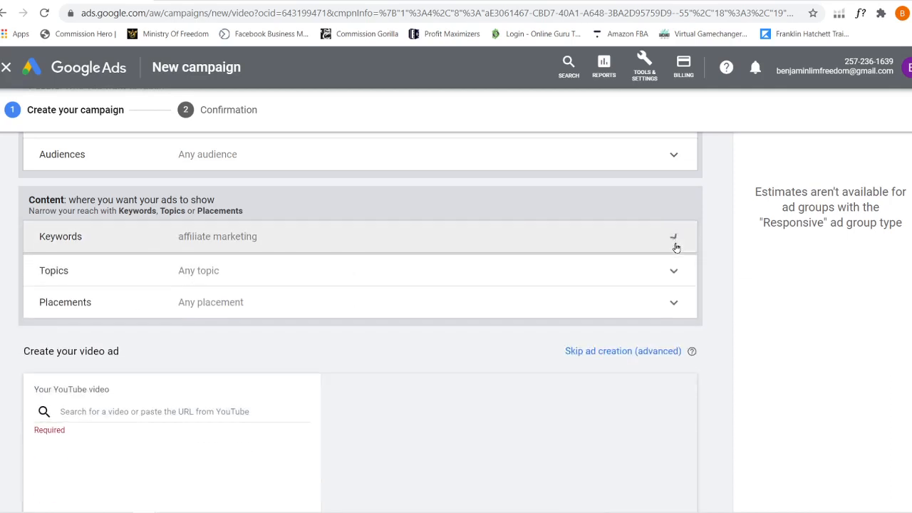
# - Look through the available topic categories, including the Beauty & Fitness subtopics, and collapse the Topics section
pyautogui.click(244, 277)
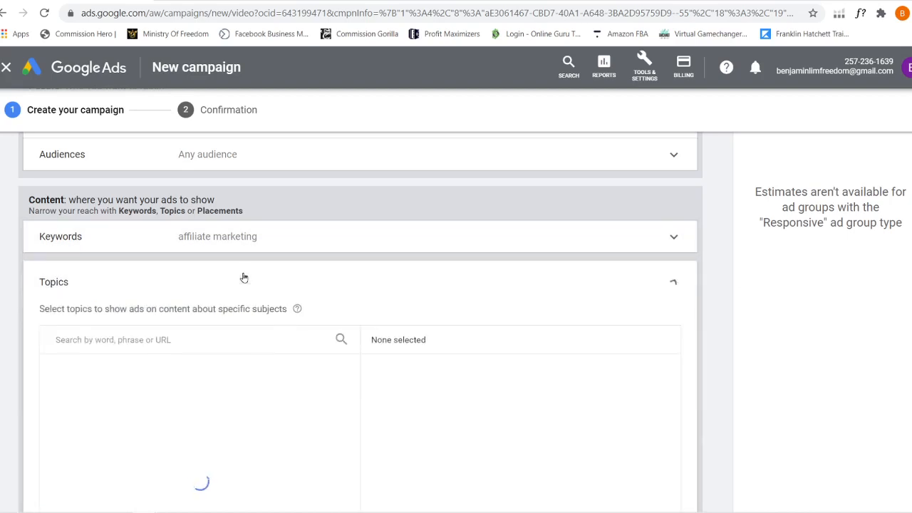
pyautogui.scroll(-1, 369, 323)
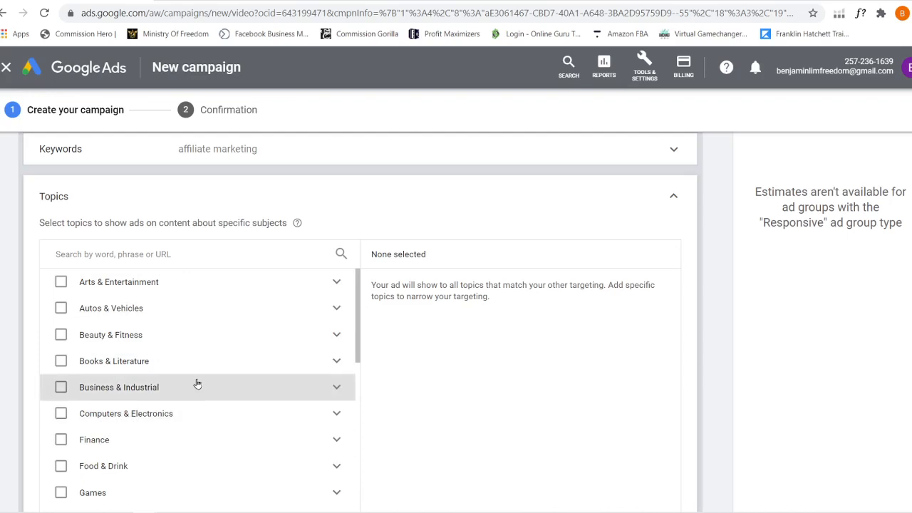
pyautogui.click(337, 334)
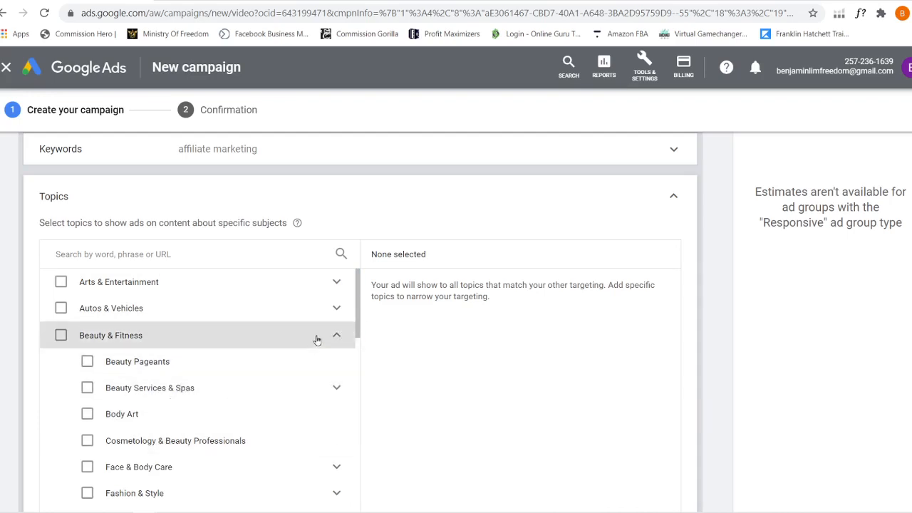
pyautogui.moveTo(358, 305)
pyautogui.mouseDown()
pyautogui.moveTo(358, 329)
pyautogui.moveTo(358, 293)
pyautogui.mouseUp()
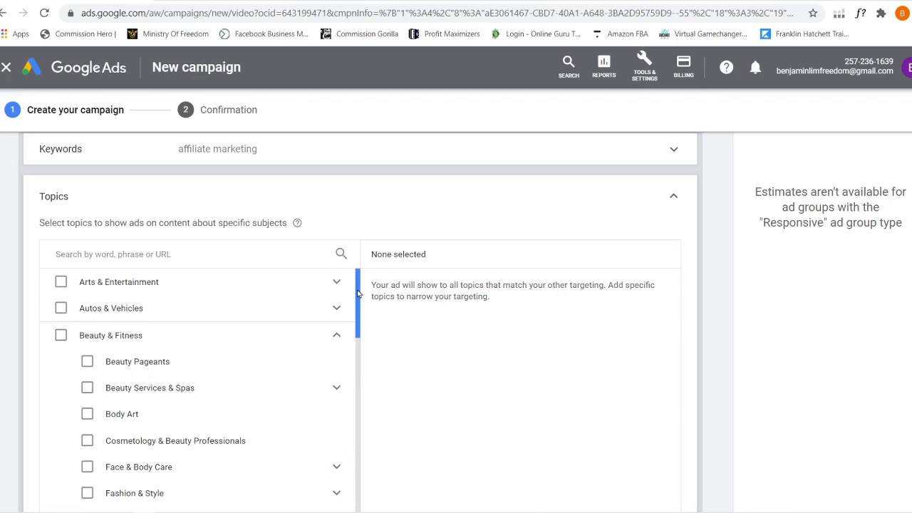
pyautogui.click(673, 196)
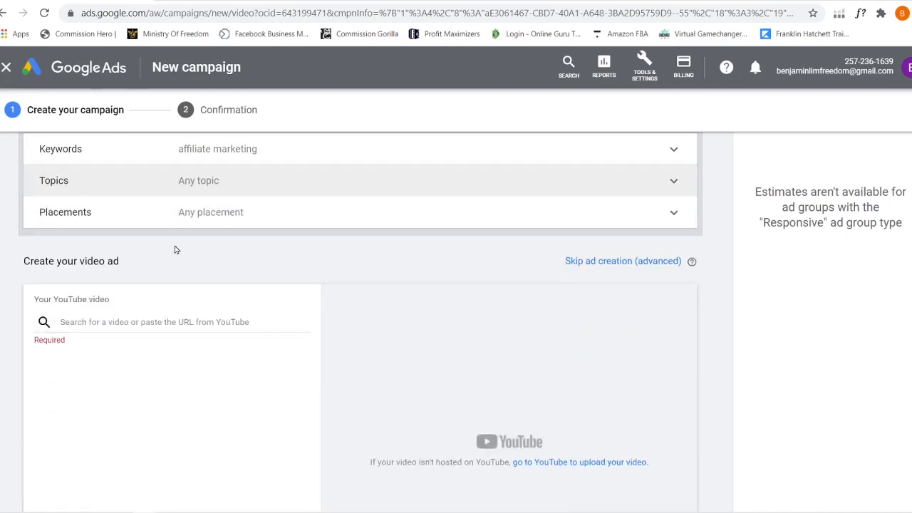
# - Search the YouTube video placements for "make money online"
pyautogui.scroll(4, 176, 249)
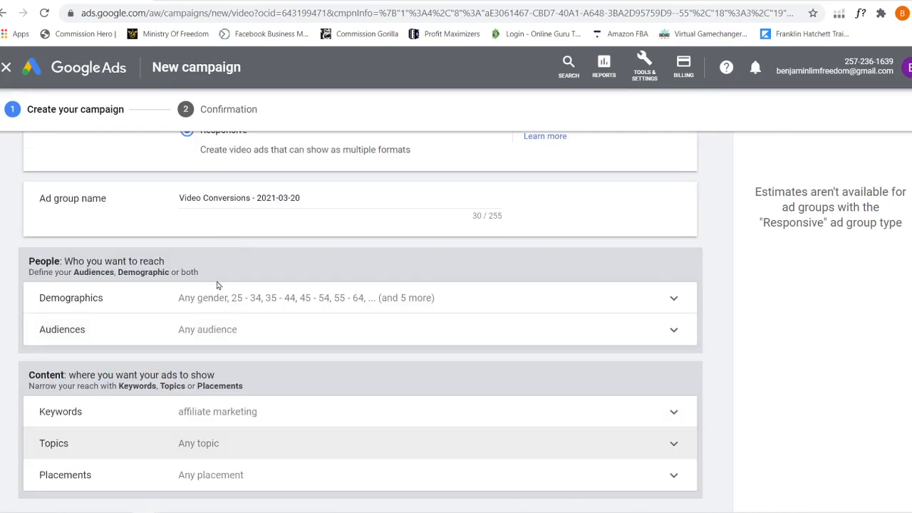
pyautogui.scroll(-2, 205, 333)
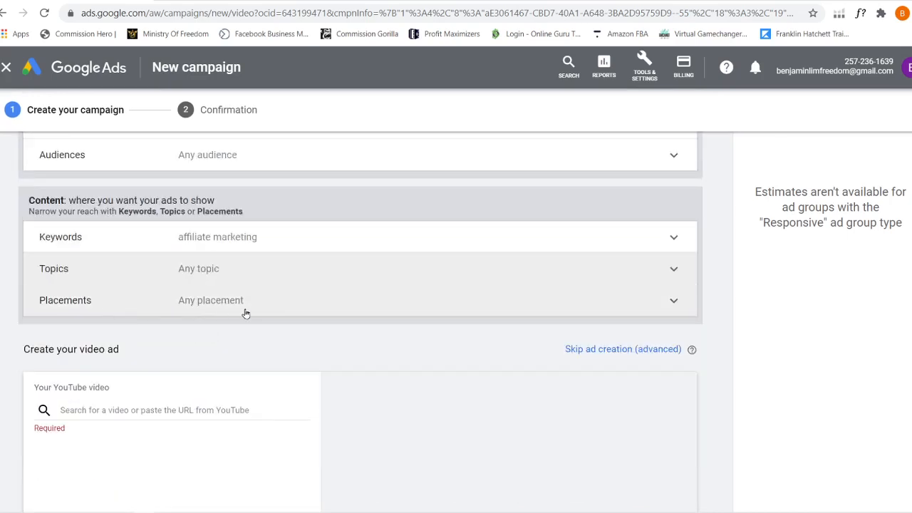
pyautogui.click(678, 304)
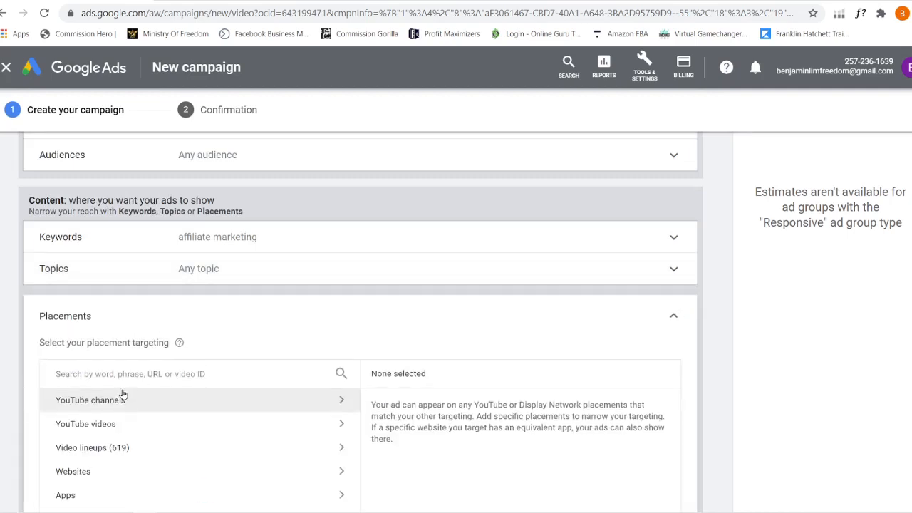
pyautogui.scroll(-1, 122, 394)
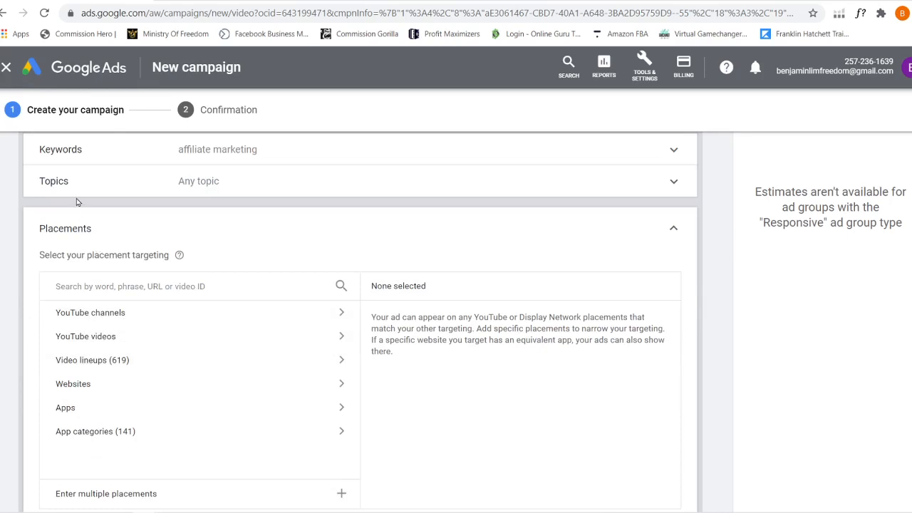
pyautogui.click(83, 337)
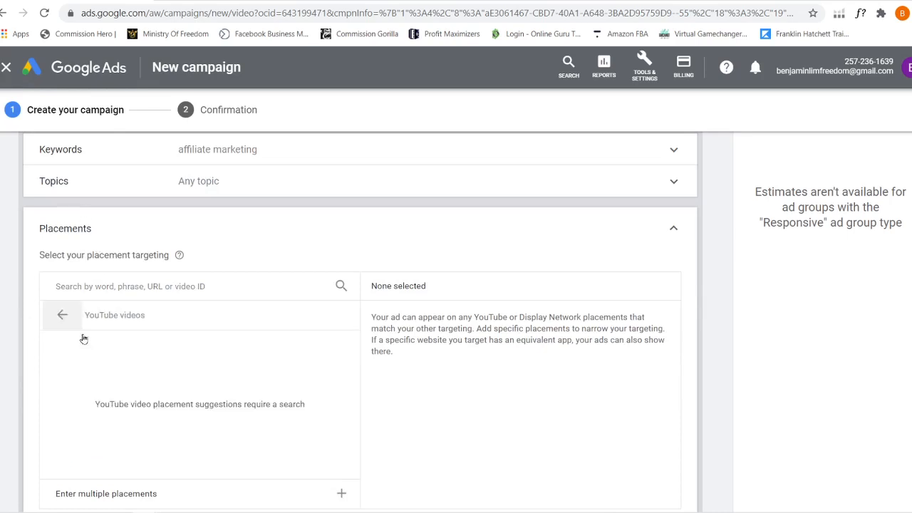
pyautogui.click(199, 288)
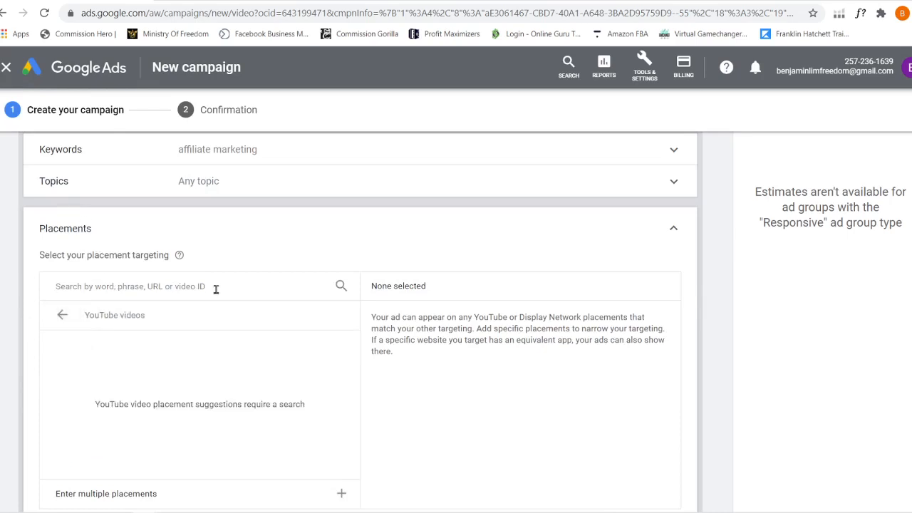
pyautogui.write('make mone')
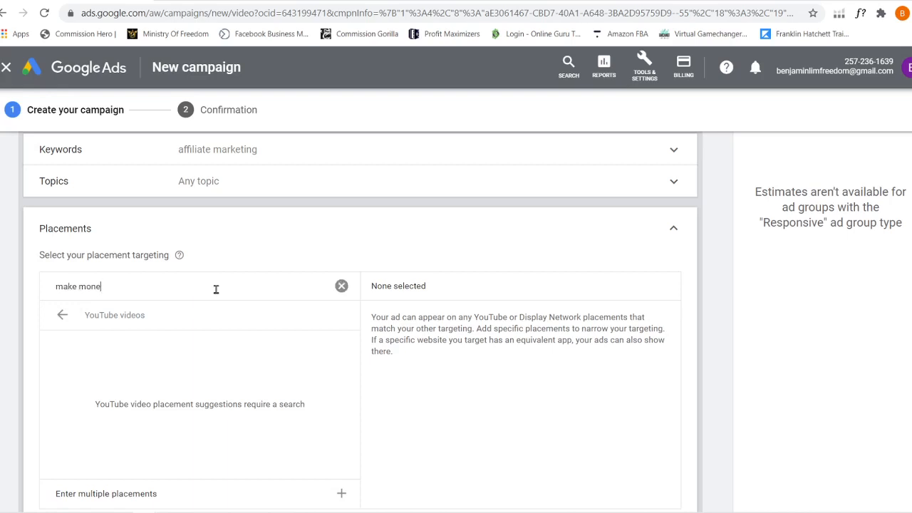
pyautogui.write('y online')
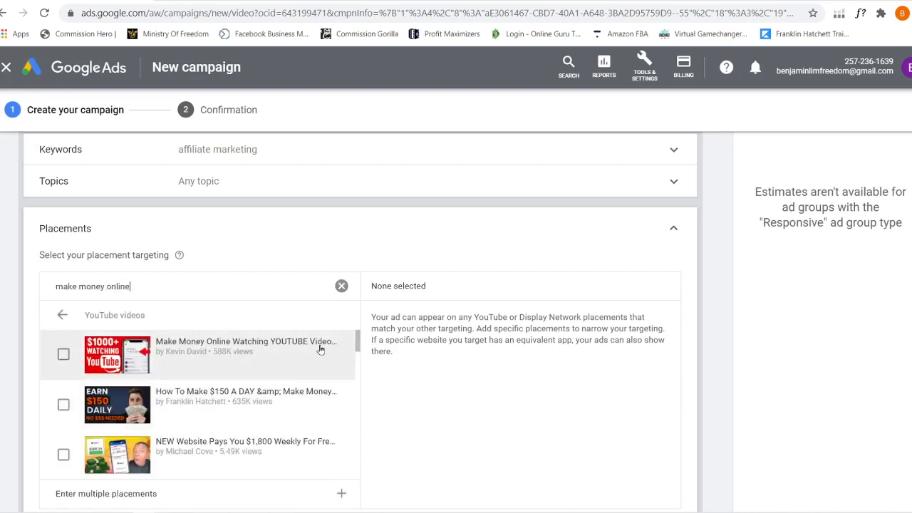
# - Target the videos "Make Money Online Watching YOUTUBE Videos!", "How To Make $150 A DAY" and "NEW Website Pays You $1,800 Weekly For Free!" as placements
pyautogui.scroll(-2, 358, 342)
pyautogui.scroll(-2, 358, 343)
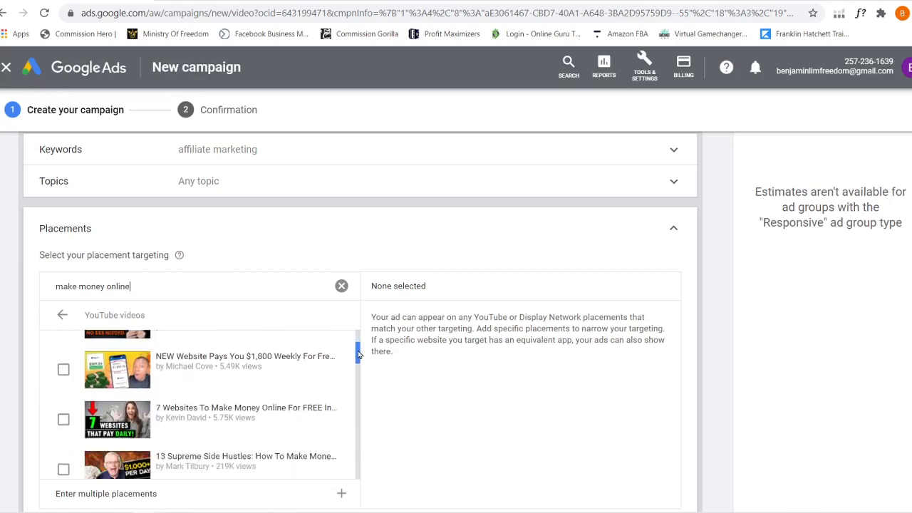
pyautogui.scroll(3, 358, 344)
pyautogui.scroll(-3, 358, 343)
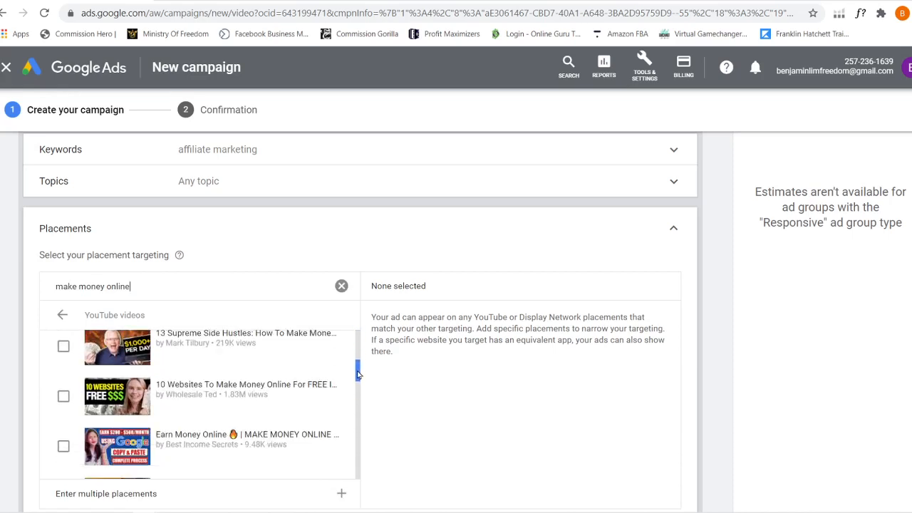
pyautogui.scroll(5, 358, 344)
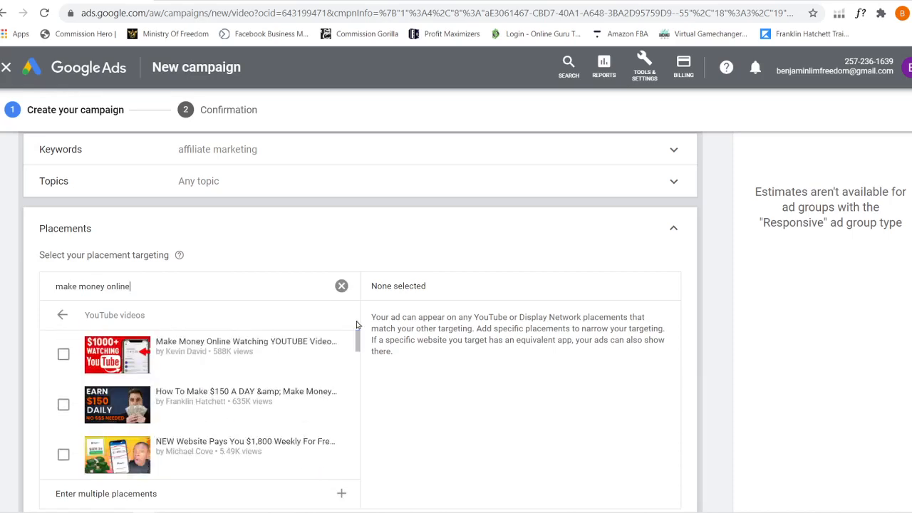
pyautogui.click(64, 354)
pyautogui.click(64, 404)
pyautogui.scroll(1, 66, 402)
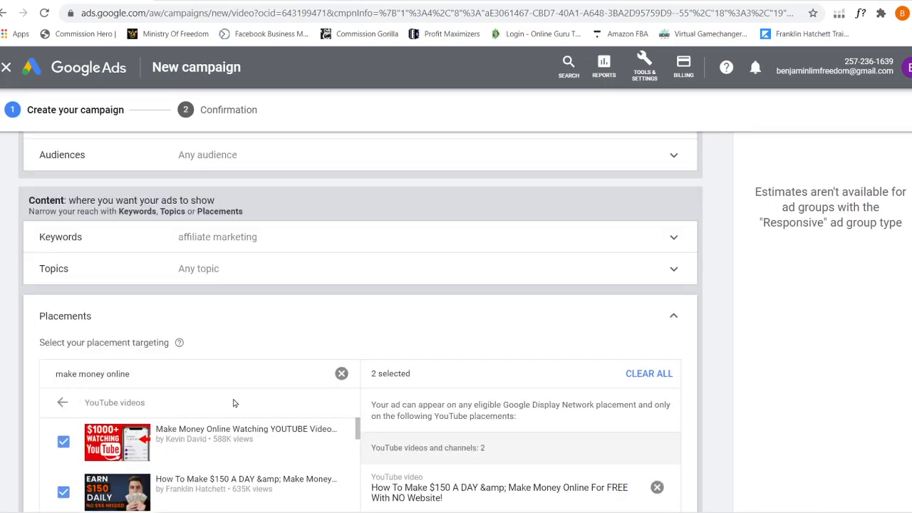
pyautogui.scroll(-2, 390, 398)
pyautogui.click(62, 368)
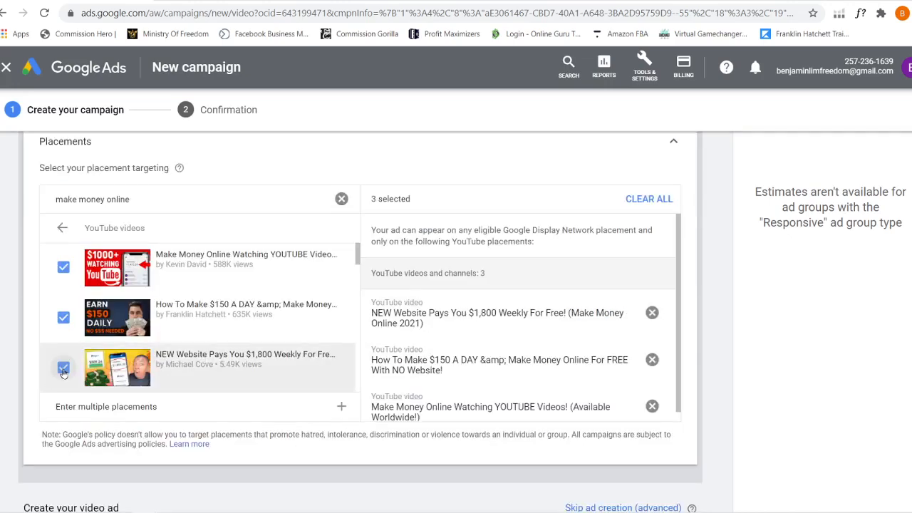
# - Examine the further video results for placements relevant to the campaign's audience
pyautogui.moveTo(358, 257); pyautogui.dragTo(354, 312)
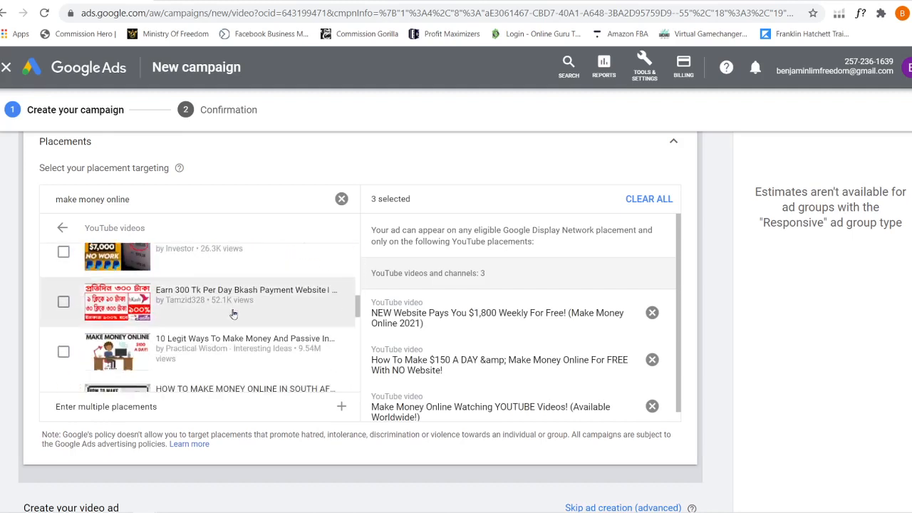
pyautogui.scroll(-1, 139, 318)
pyautogui.scroll(1, 140, 318)
pyautogui.scroll(-1, 219, 306)
pyautogui.scroll(1, 219, 306)
pyautogui.scroll(-1, 220, 306)
pyautogui.scroll(2, 220, 307)
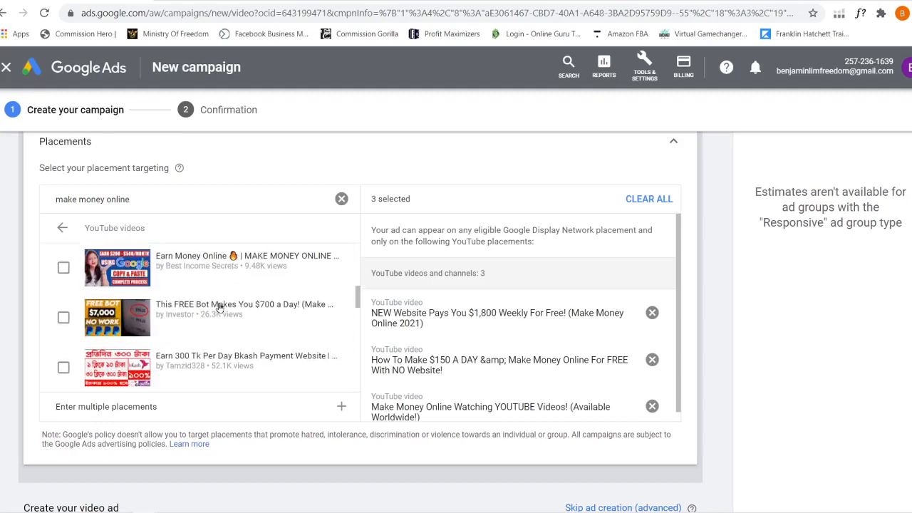
pyautogui.scroll(-1, 219, 306)
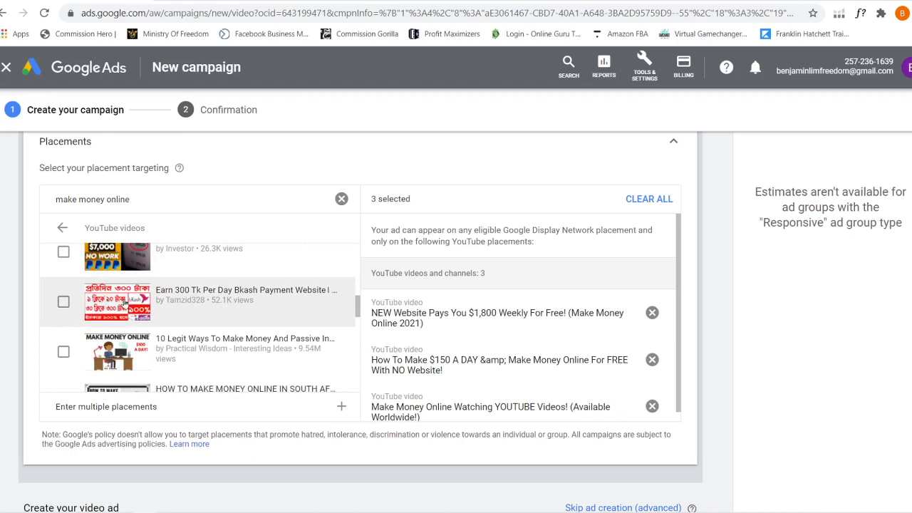
# - Add the videos "7 Websites To Make Money Online For FREE In 2021" and "13 Supreme Side Hustles: How To Make Money Online!" to the placements
pyautogui.moveTo(353, 311); pyautogui.dragTo(358, 255)
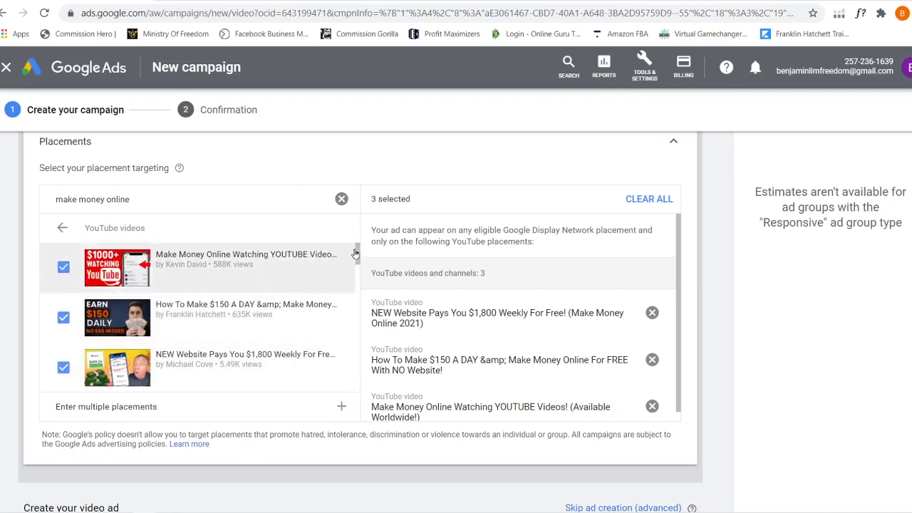
pyautogui.moveTo(358, 255); pyautogui.dragTo(359, 276)
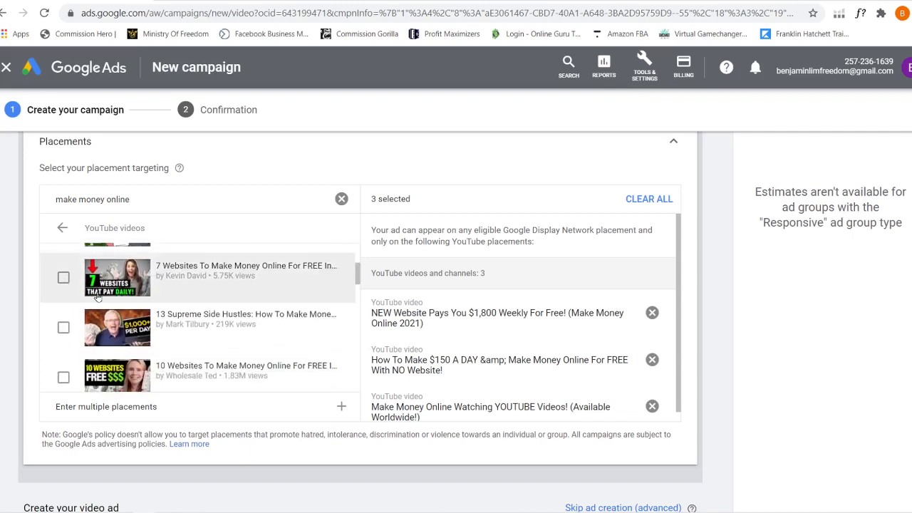
pyautogui.click(63, 278)
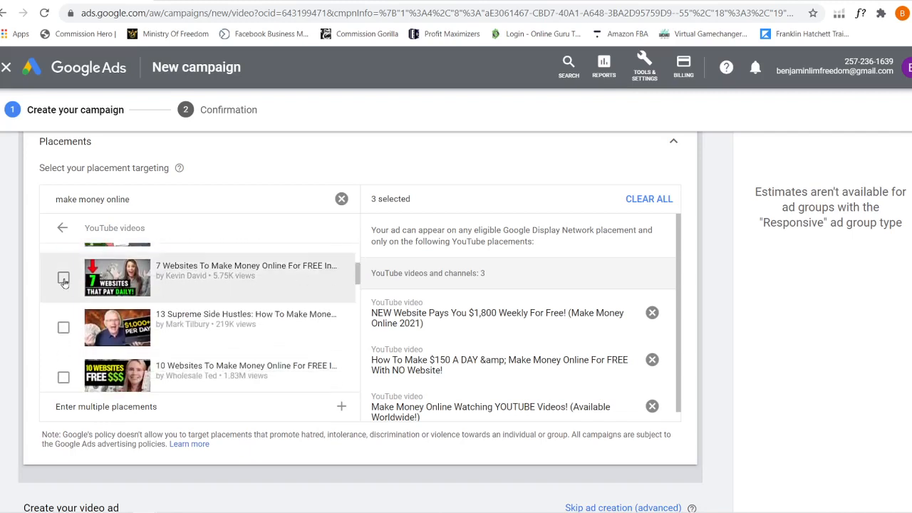
pyautogui.click(63, 330)
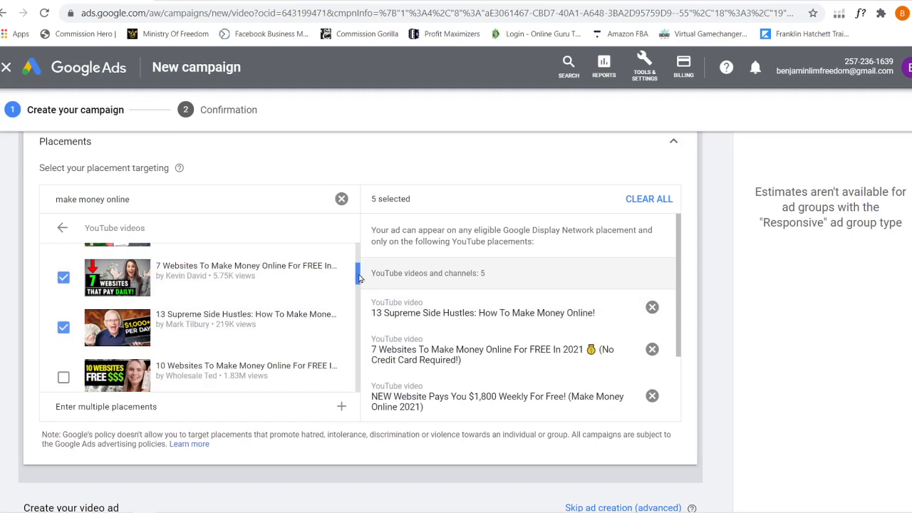
# - Add the videos "10 Websites To Make Money Online For FREE In 2020", "Earn Money Online" and "This FREE Bot Makes You $700 a Day!" to the placements
pyautogui.scroll(-1, 75, 309)
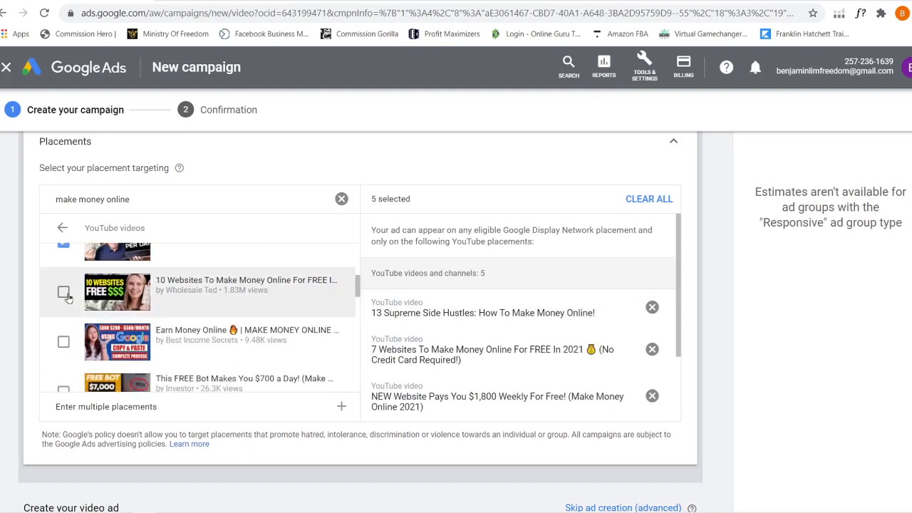
pyautogui.click(64, 292)
pyautogui.click(63, 341)
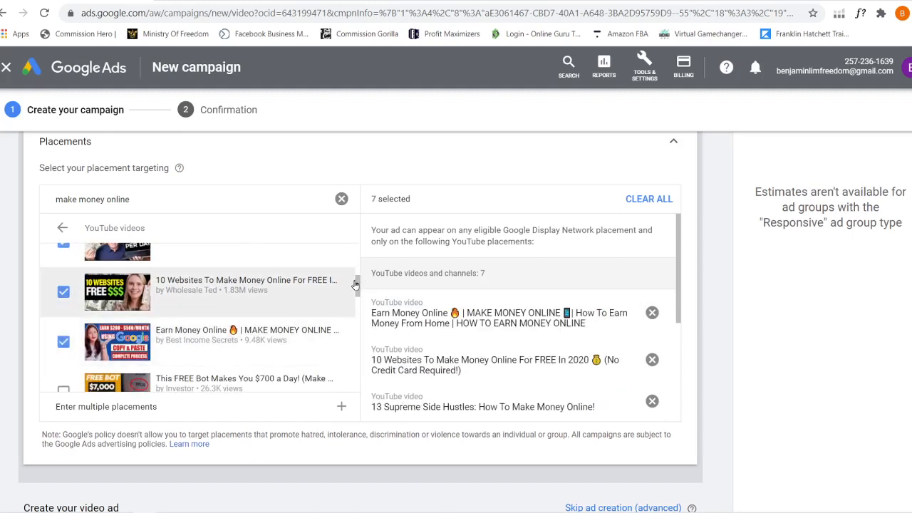
pyautogui.scroll(-1, 356, 287)
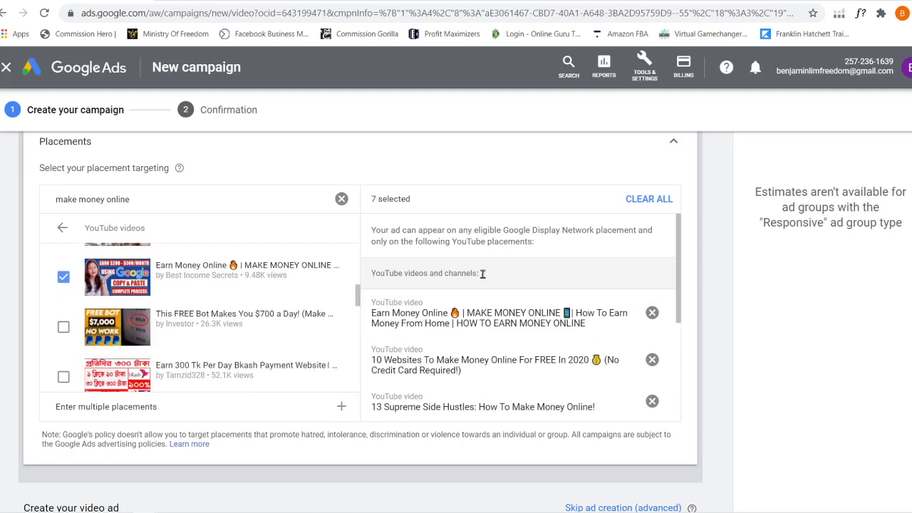
pyautogui.click(63, 328)
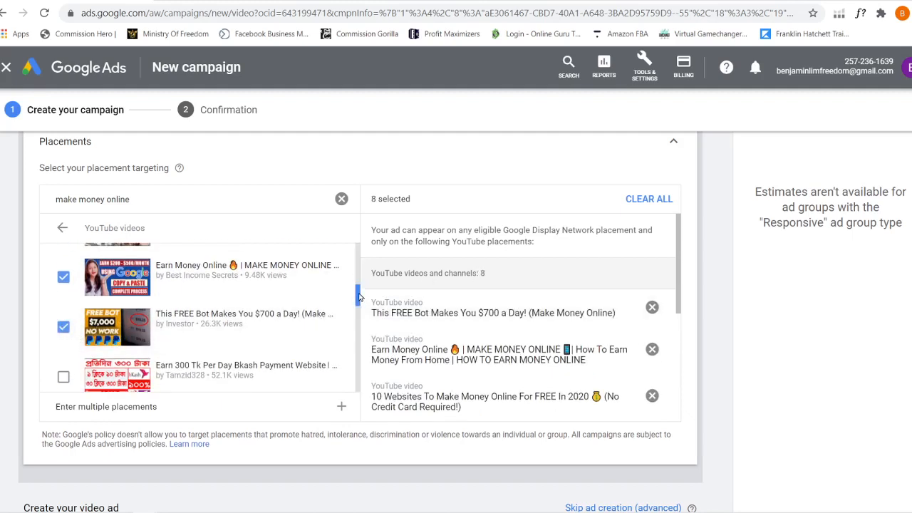
pyautogui.moveTo(358, 294); pyautogui.dragTo(358, 314)
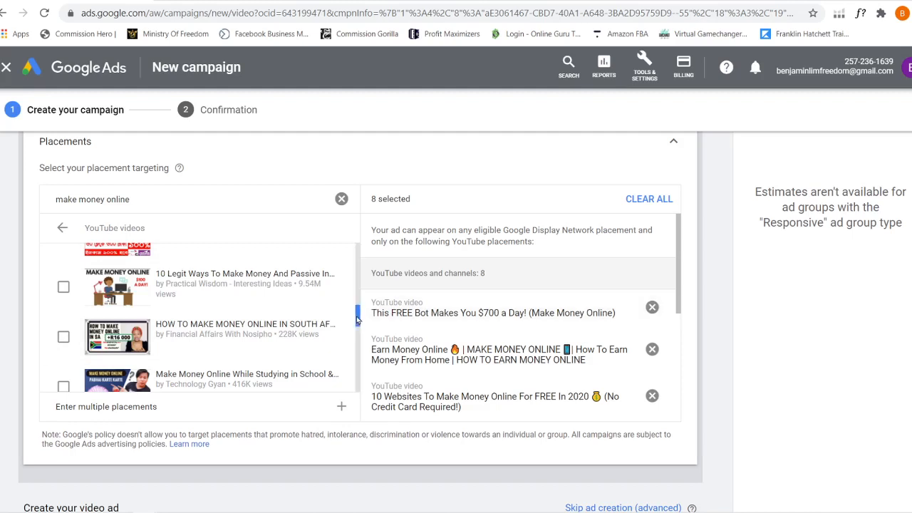
pyautogui.moveTo(357, 319); pyautogui.dragTo(357, 277)
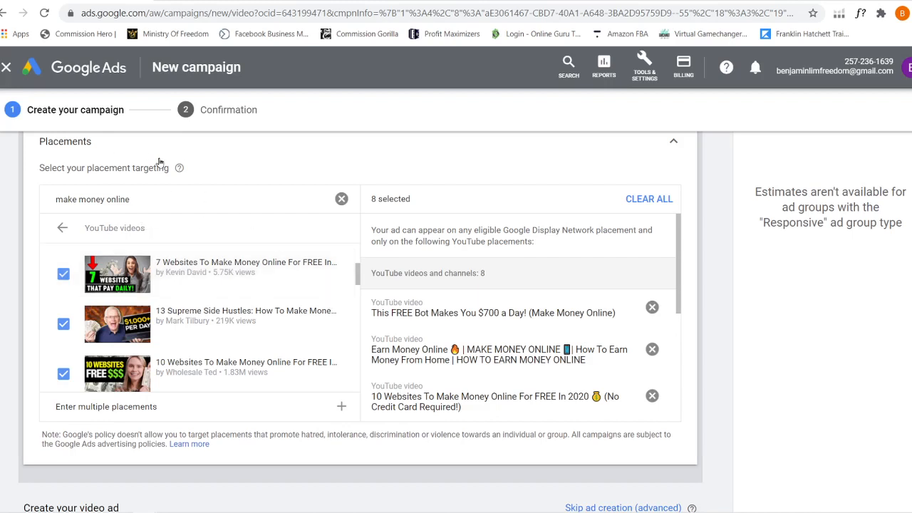
pyautogui.moveTo(360, 275); pyautogui.dragTo(360, 245)
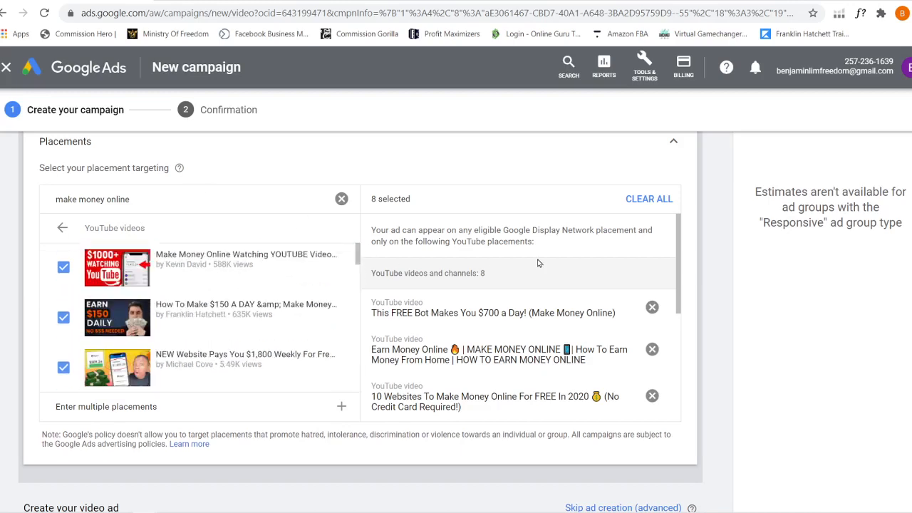
pyautogui.click(674, 143)
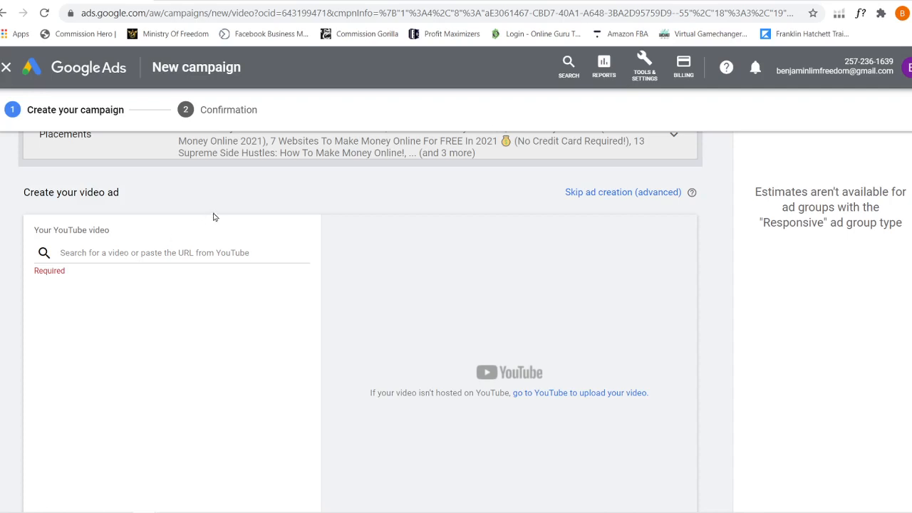
# - Examine the recent and suggested audience segments that the ad group could target
pyautogui.scroll(3, 316, 199)
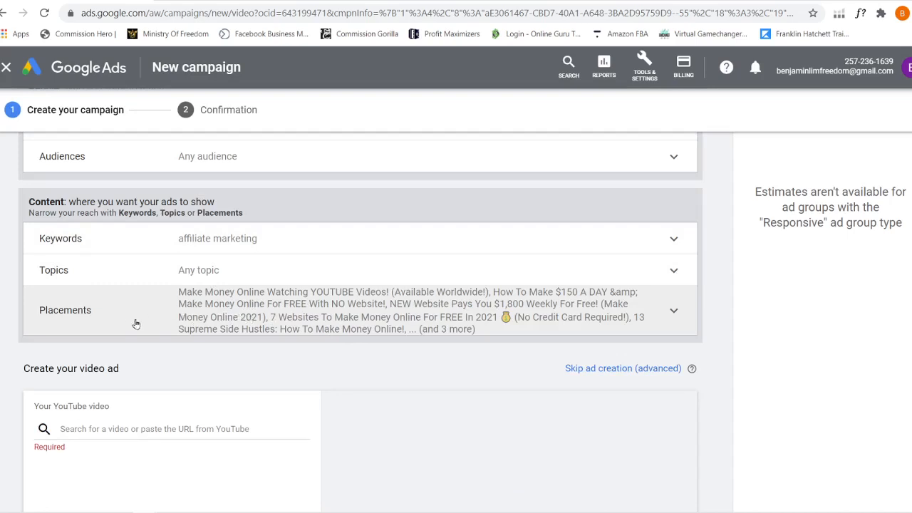
pyautogui.scroll(1, 177, 245)
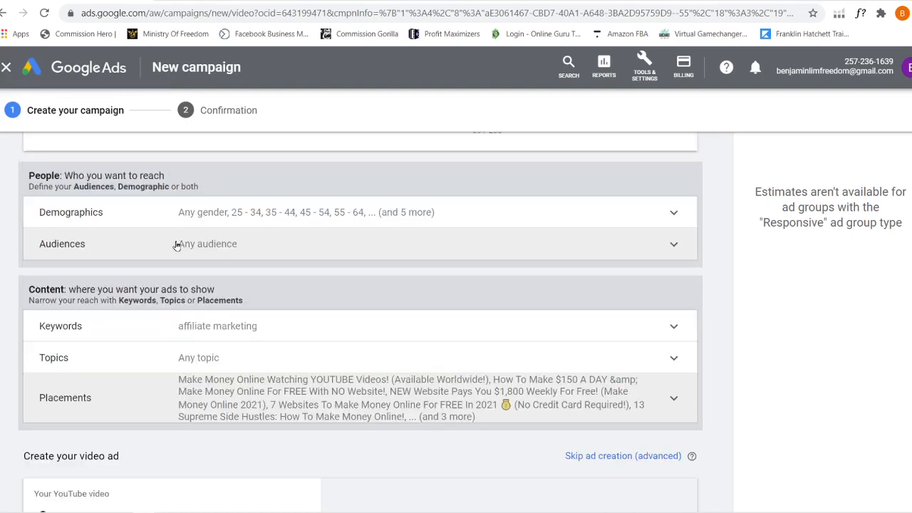
pyautogui.click(245, 248)
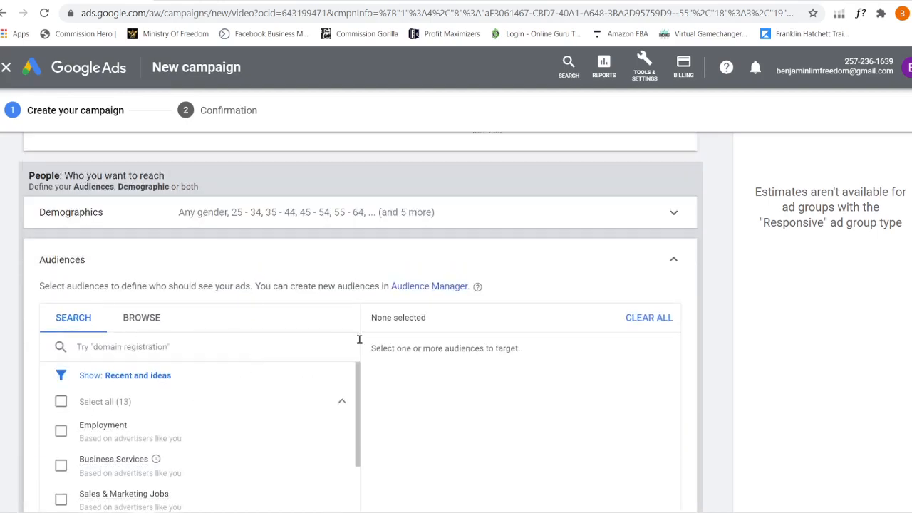
pyautogui.scroll(-2, 368, 360)
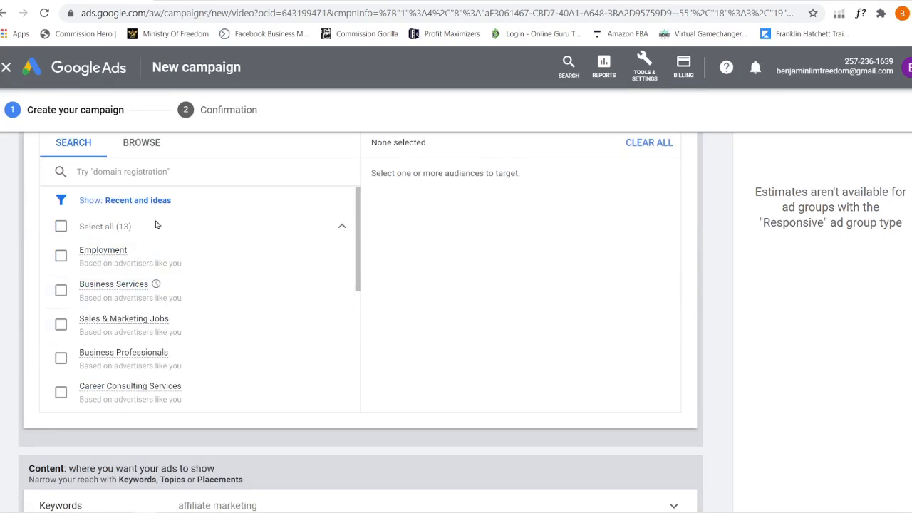
pyautogui.moveTo(122, 248)
pyautogui.scroll(2, 746, 252)
pyautogui.click(675, 265)
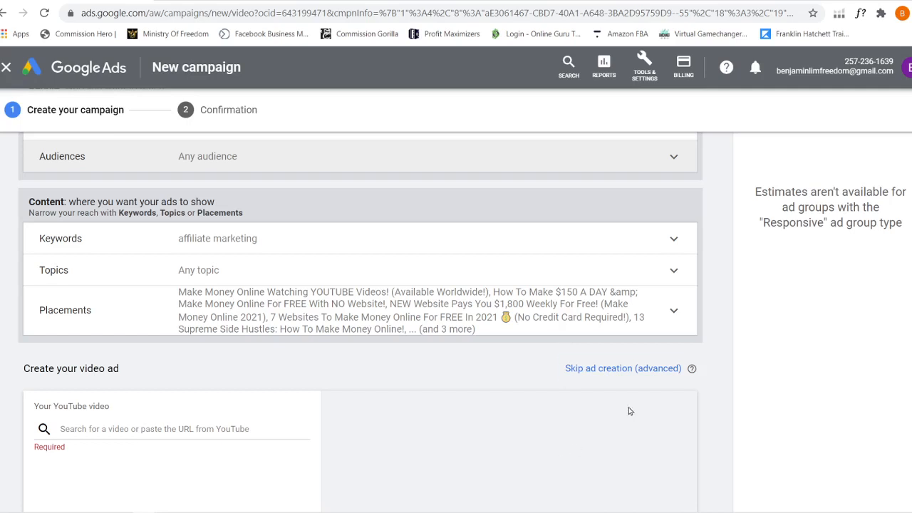
# - Change the ad group type to Standard so the campaign uses skippable in-stream ads
pyautogui.scroll(-4, 717, 332)
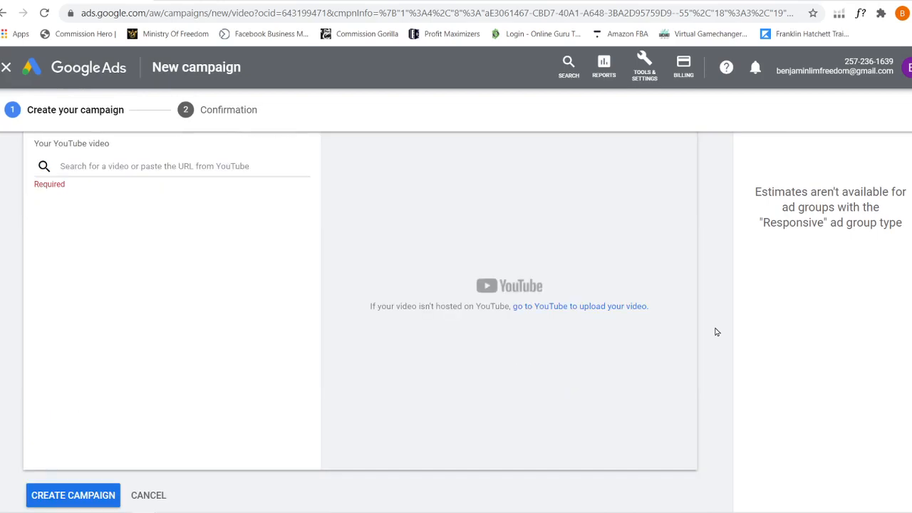
pyautogui.scroll(6, 717, 332)
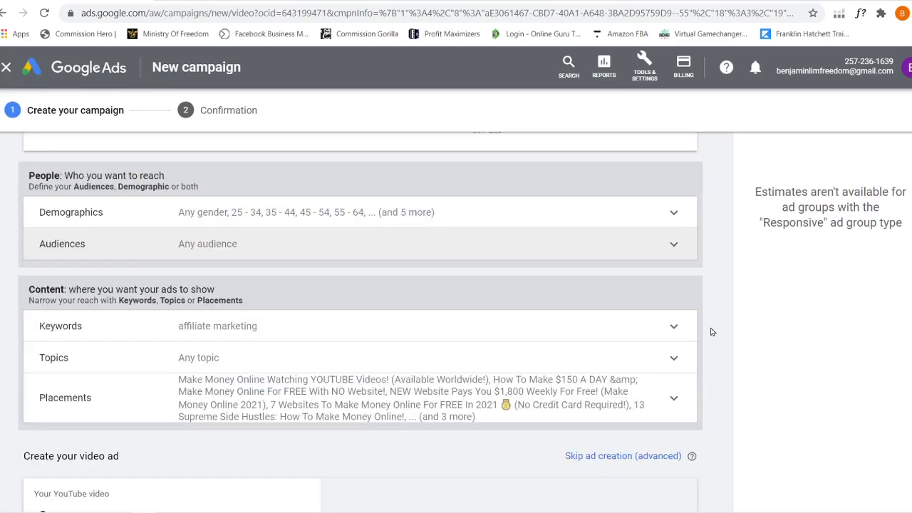
pyautogui.scroll(1, 710, 331)
pyautogui.scroll(1, 710, 332)
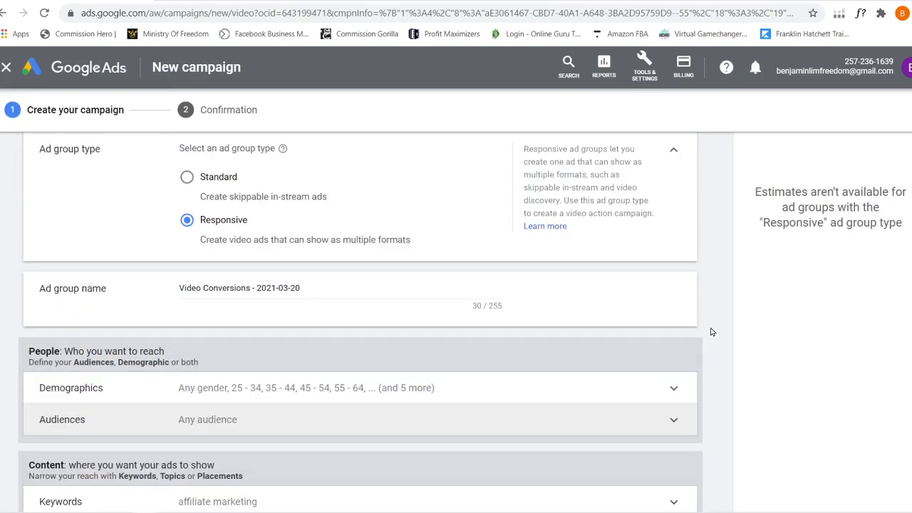
pyautogui.click(188, 178)
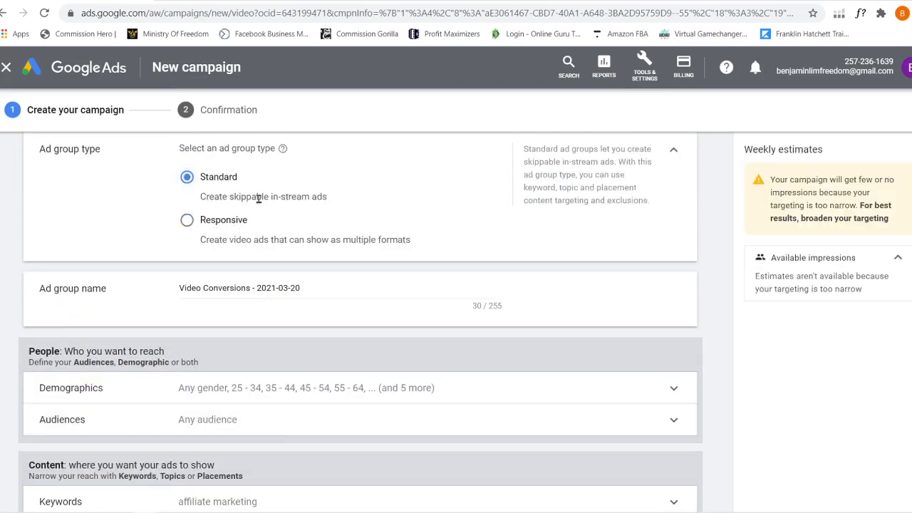
pyautogui.moveTo(200, 198); pyautogui.dragTo(291, 198)
pyautogui.click(339, 208)
pyautogui.scroll(4, 729, 235)
pyautogui.scroll(-7, 730, 235)
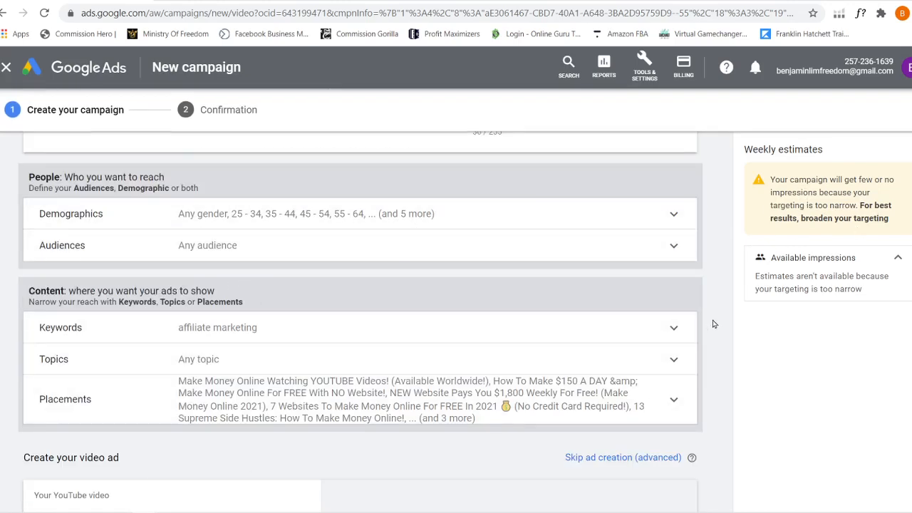
# - Open a new browser tab and switch to the Google account that holds the YouTube channel
pyautogui.scroll(-2, 714, 324)
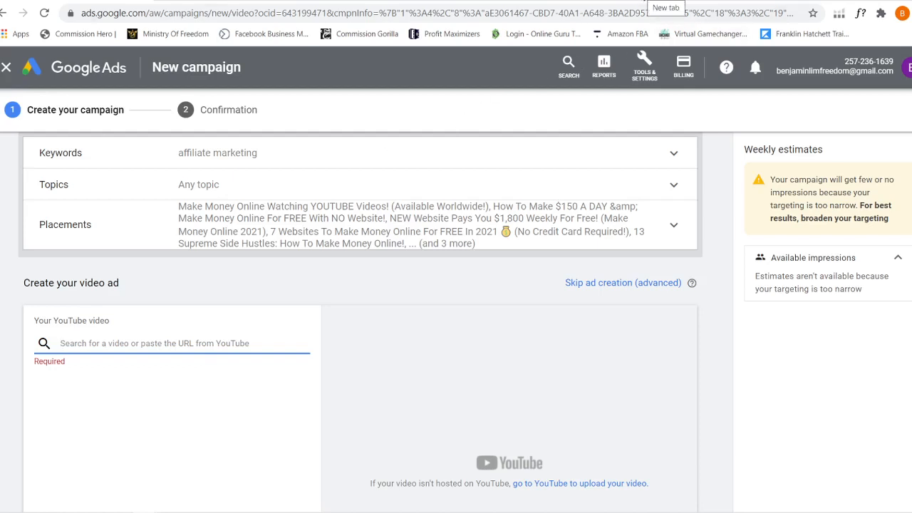
pyautogui.click(654, 2)
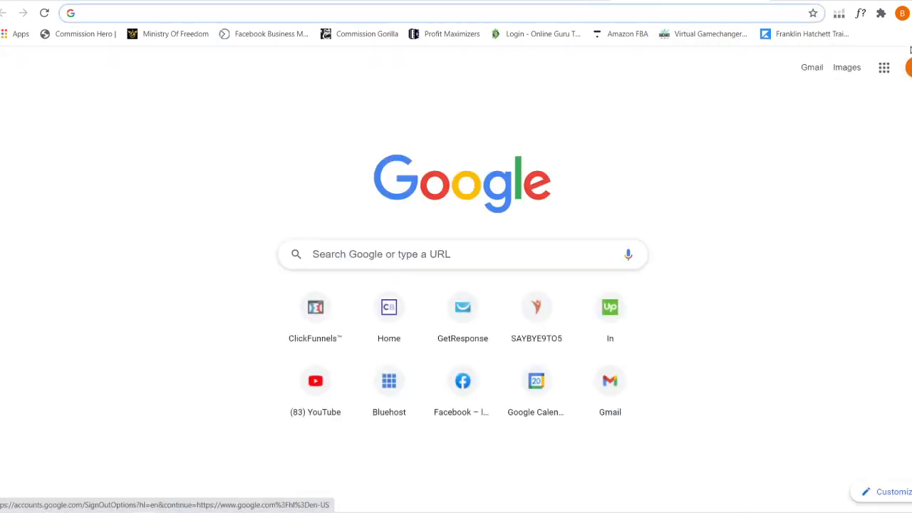
pyautogui.click(908, 69)
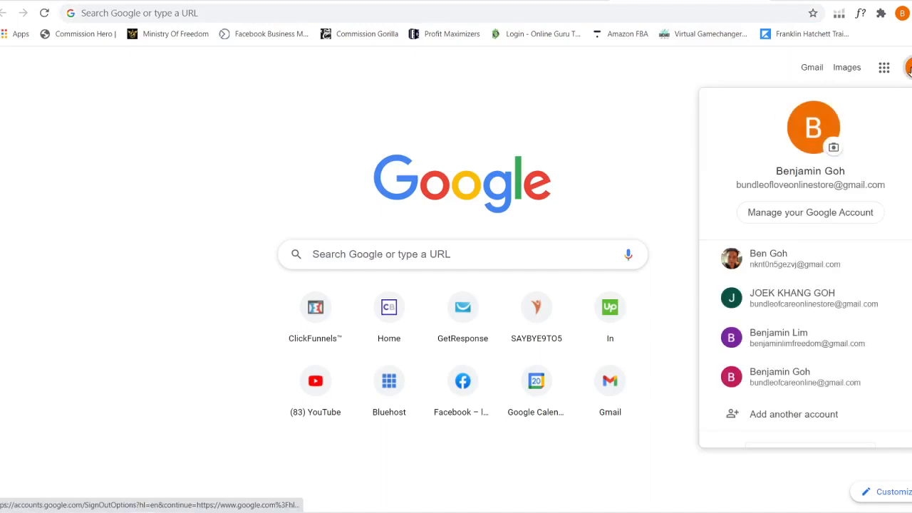
pyautogui.click(804, 261)
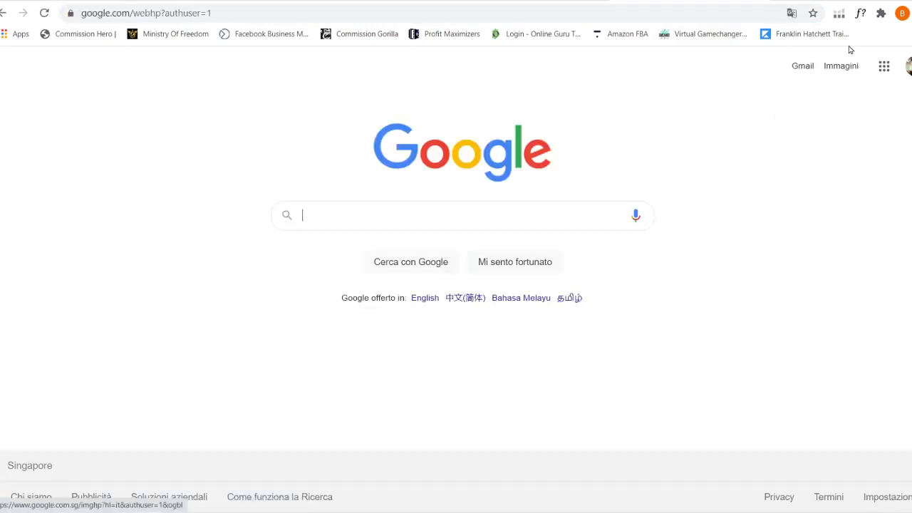
pyautogui.click(908, 67)
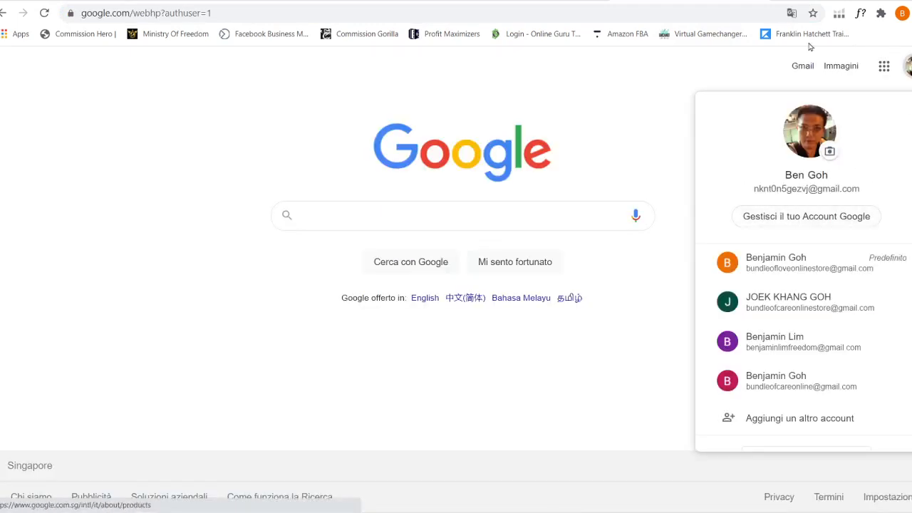
pyautogui.click(419, 15)
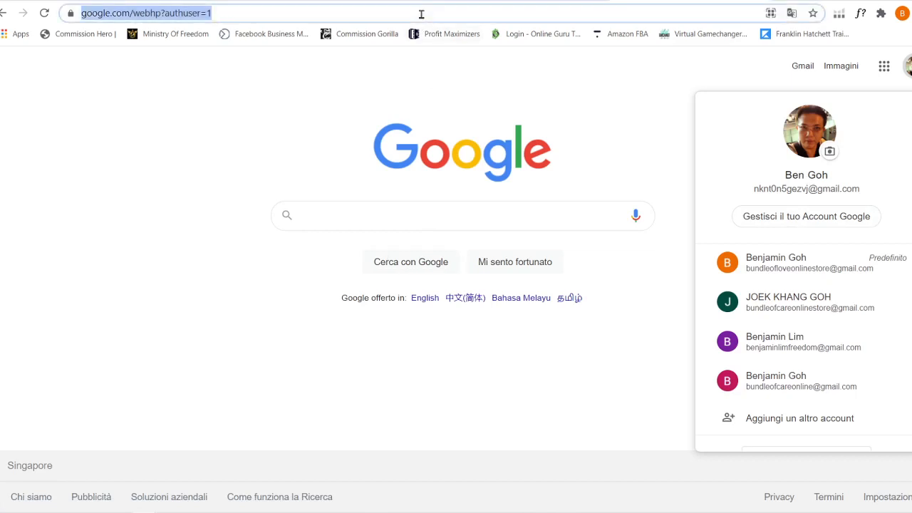
pyautogui.click(908, 66)
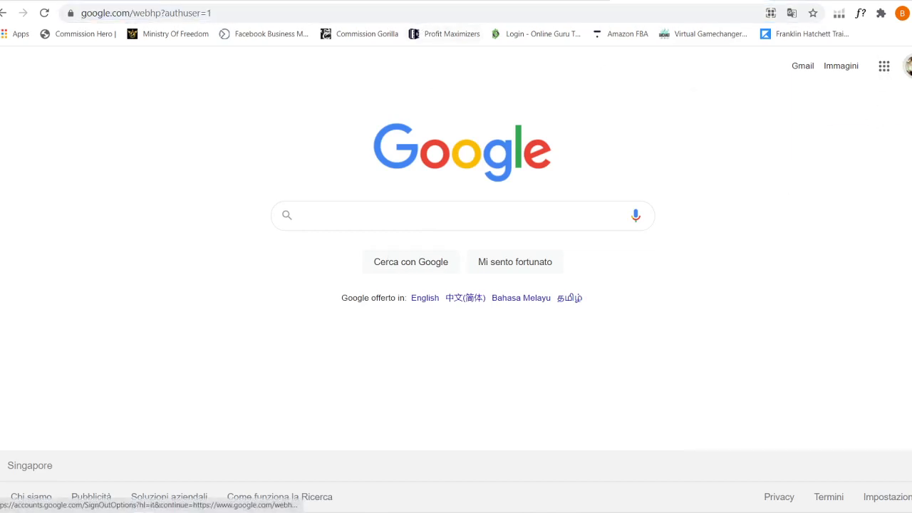
pyautogui.click(907, 66)
pyautogui.click(804, 265)
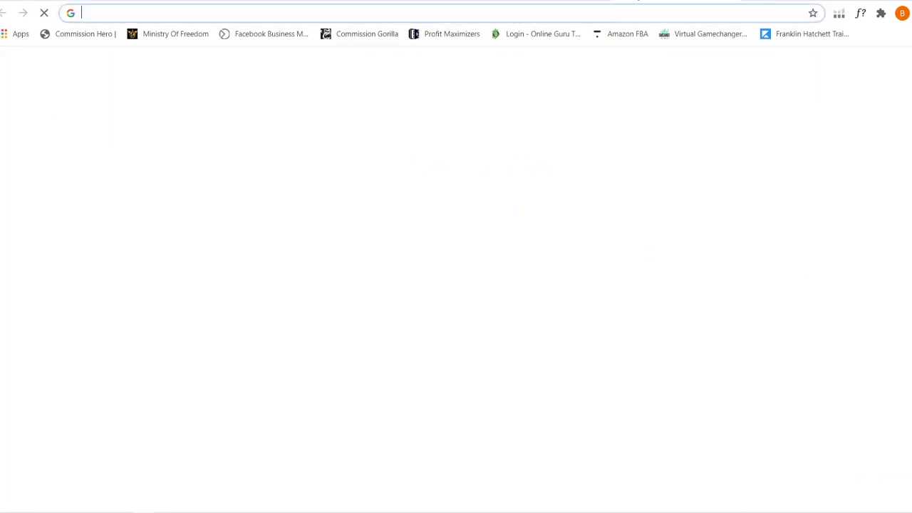
# - Open YouTube and go to the signed-in account's own channel page
pyautogui.click(316, 380)
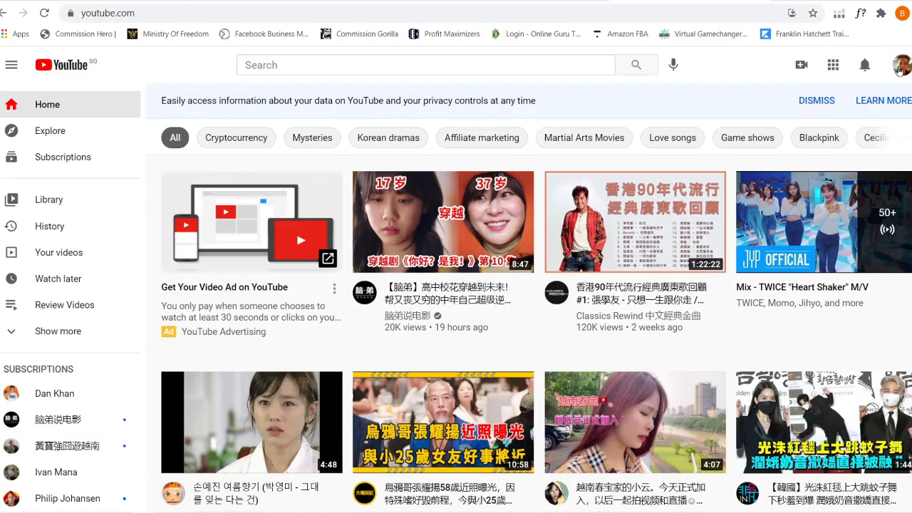
pyautogui.click(899, 68)
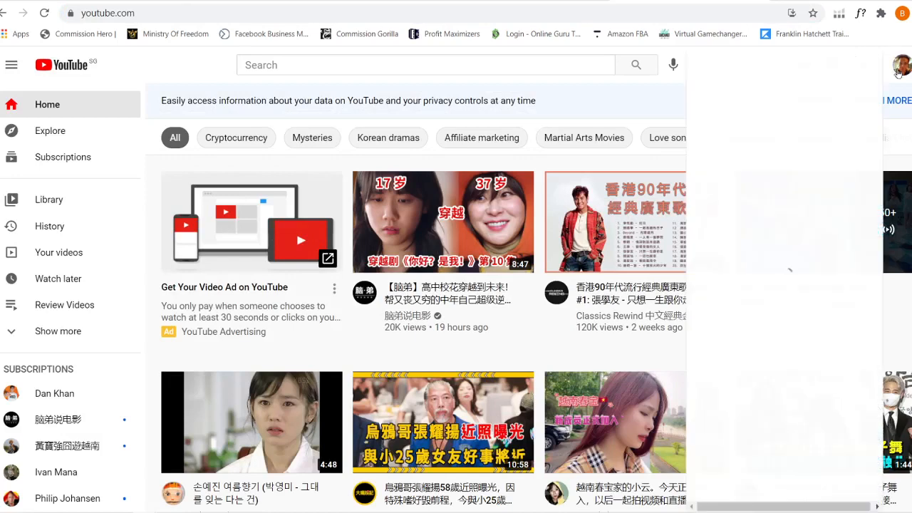
pyautogui.click(748, 122)
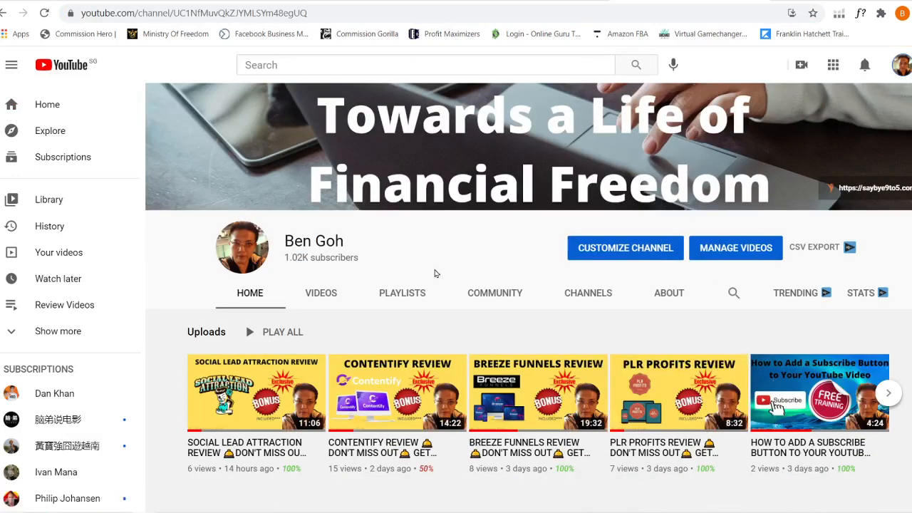
# - Play the channel's "SOCIAL LEAD ATTRACTION REVIEW" upload and expand it to its full watch page
pyautogui.scroll(-1, 436, 274)
pyautogui.click(314, 321)
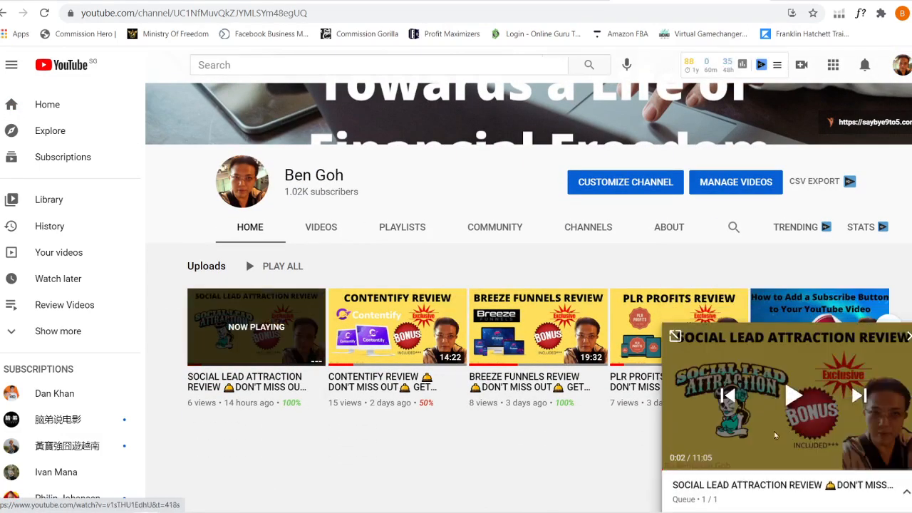
pyautogui.click(793, 395)
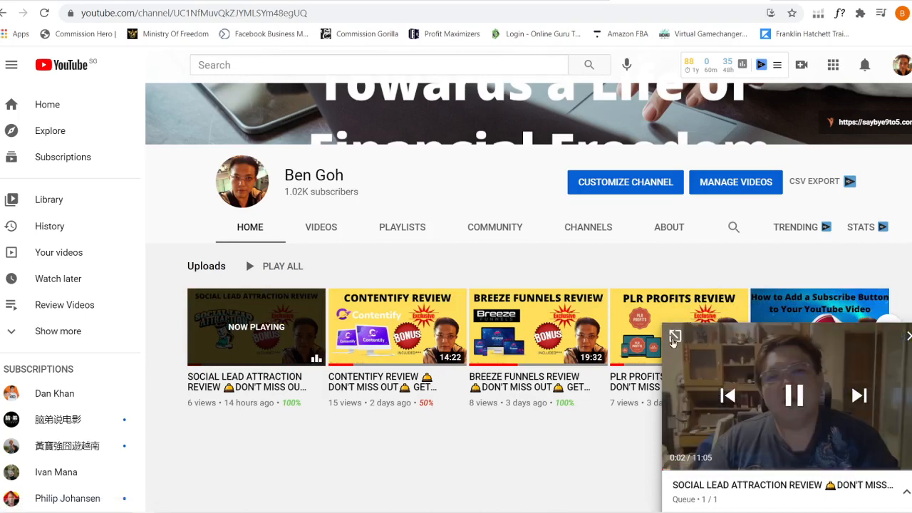
pyautogui.click(675, 337)
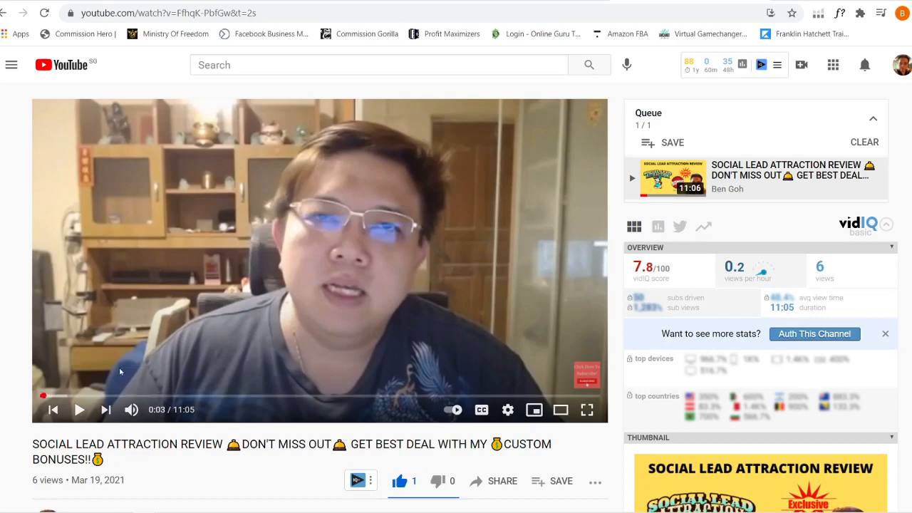
# - Copy the address of the open YouTube video and use it as the video in the Google Ads campaign's ad
pyautogui.click(208, 17)
pyautogui.rightClick(208, 14)
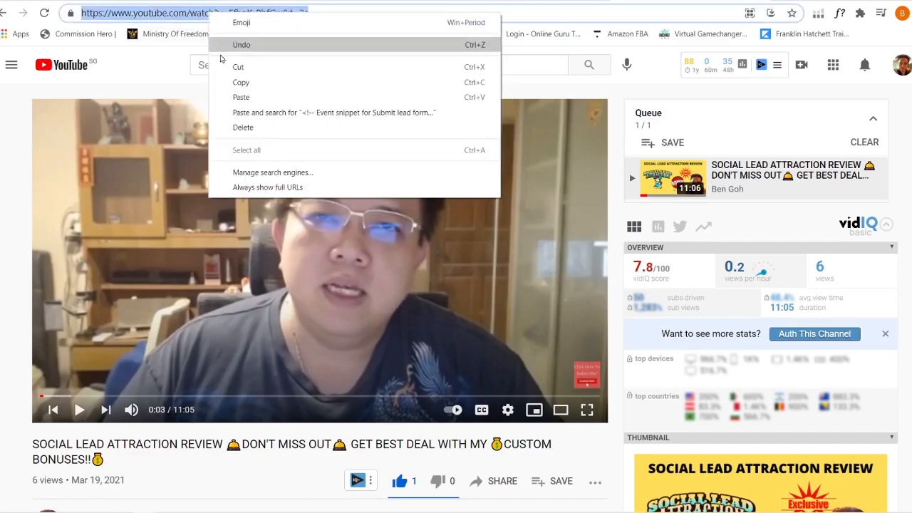
pyautogui.click(235, 82)
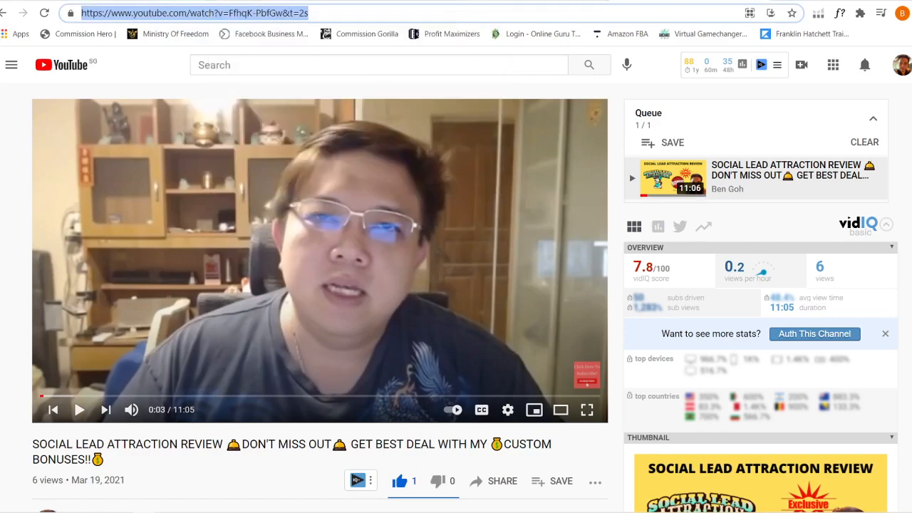
pyautogui.click(143, 1)
pyautogui.rightClick(144, 342)
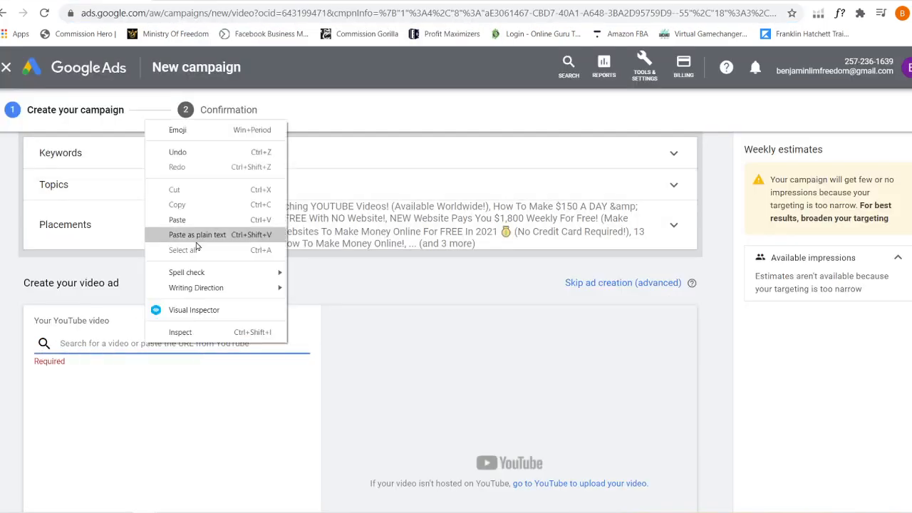
pyautogui.click(196, 242)
pyautogui.scroll(-1, 259, 304)
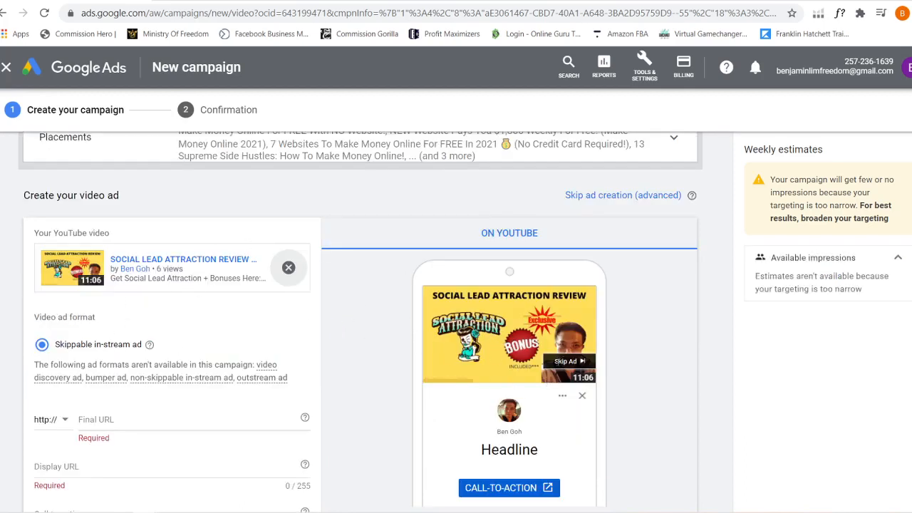
pyautogui.scroll(-1, 158, 347)
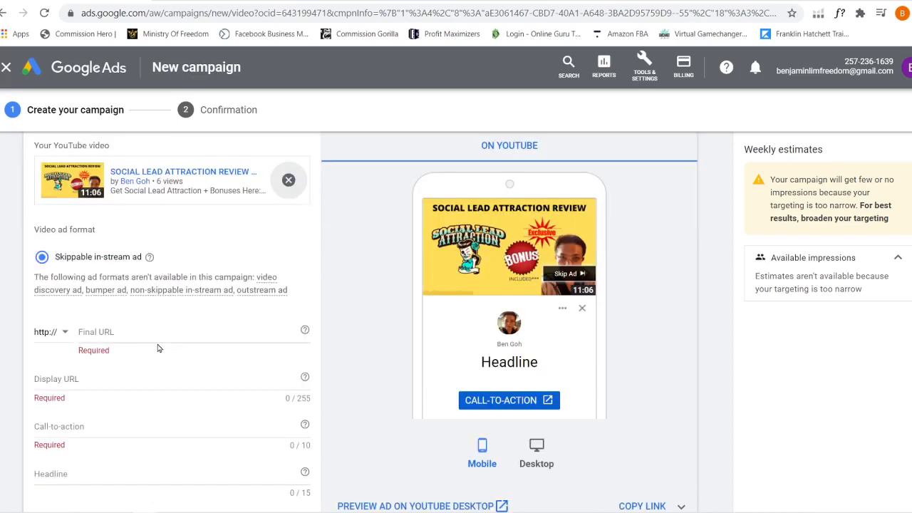
pyautogui.rightClick(89, 333)
pyautogui.click(137, 211)
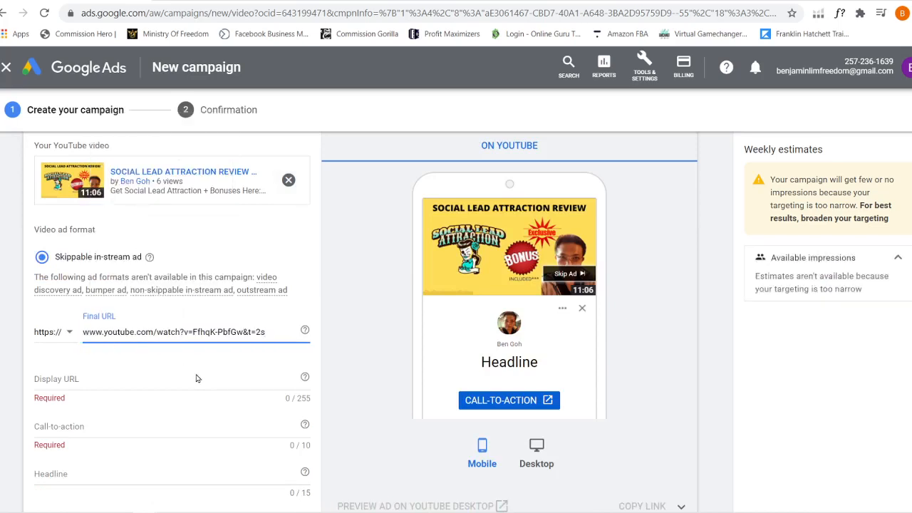
pyautogui.click(120, 378)
pyautogui.hotkey('ctrl', 'v')
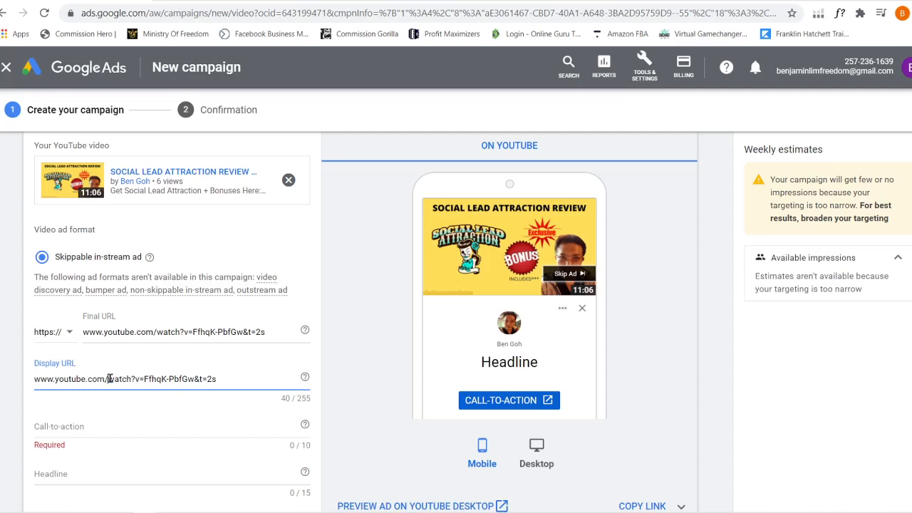
pyautogui.moveTo(108, 378); pyautogui.dragTo(283, 389)
pyautogui.press('BackSpace')
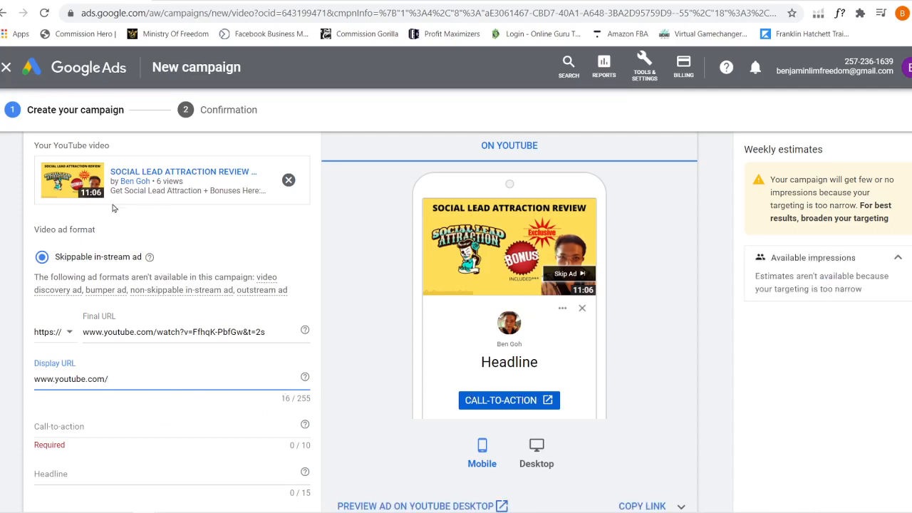
# - Set the video ad's call-to-action text to "learn more"
pyautogui.scroll(-3, 225, 267)
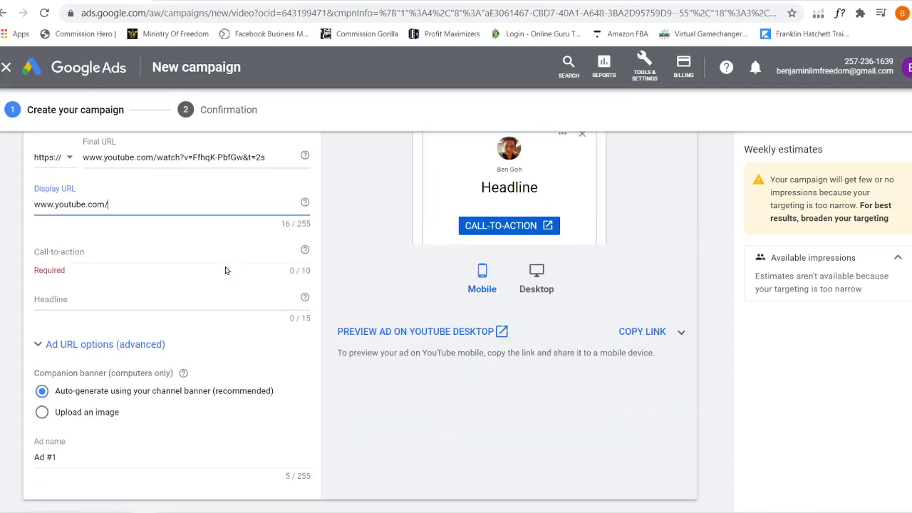
pyautogui.click(91, 257)
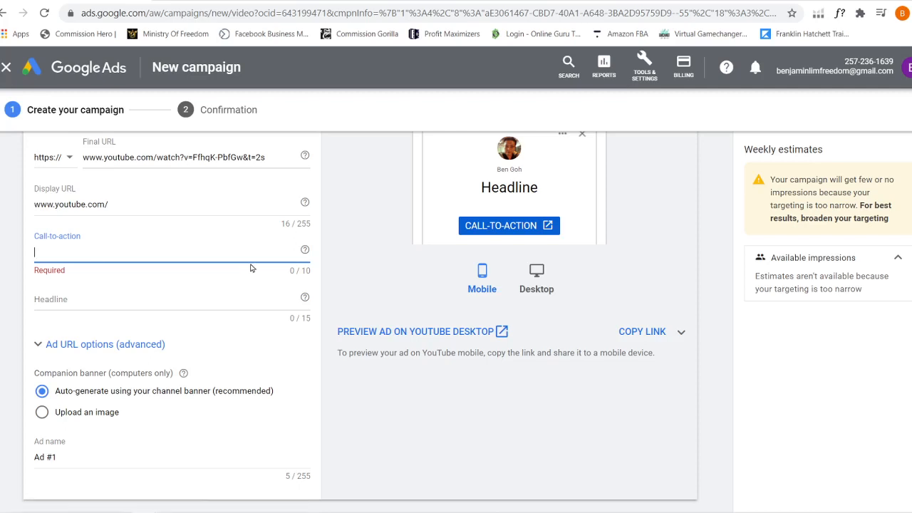
pyautogui.write('learn more')
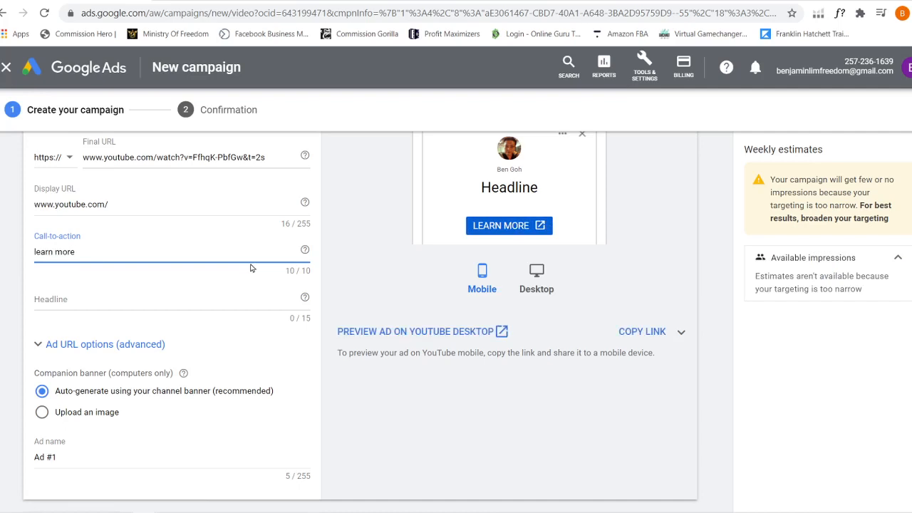
# - Try "Discount for 5 days" as the video ad's headline
pyautogui.click(193, 299)
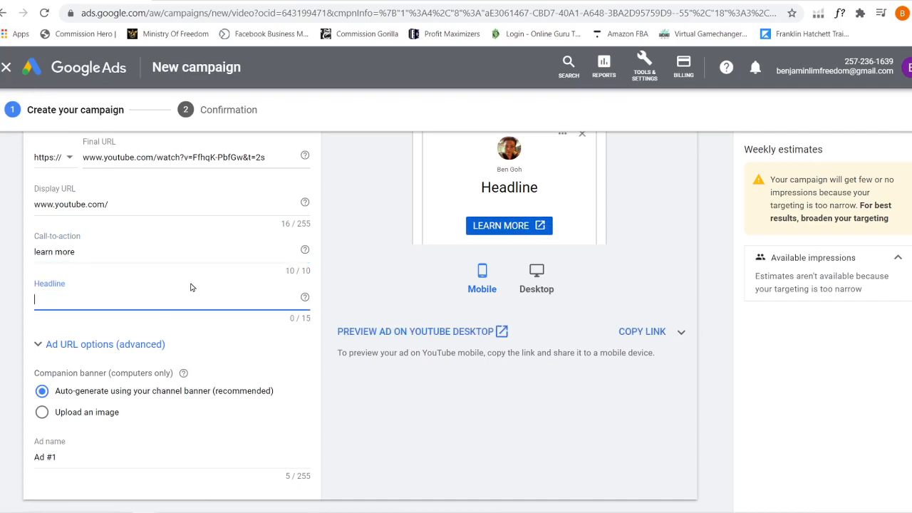
pyautogui.write('di')
pyautogui.press('BackSpace')
pyautogui.press('BackSpace')
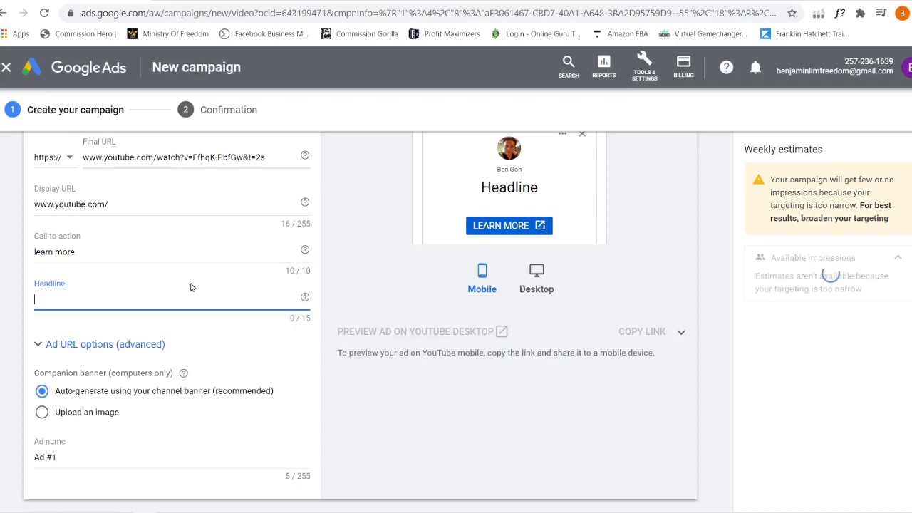
pyautogui.write('D')
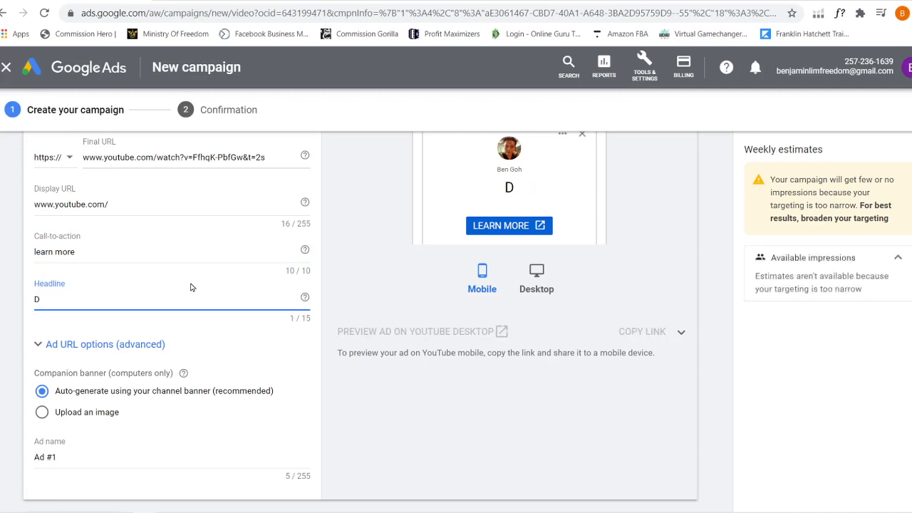
pyautogui.write('iscount for')
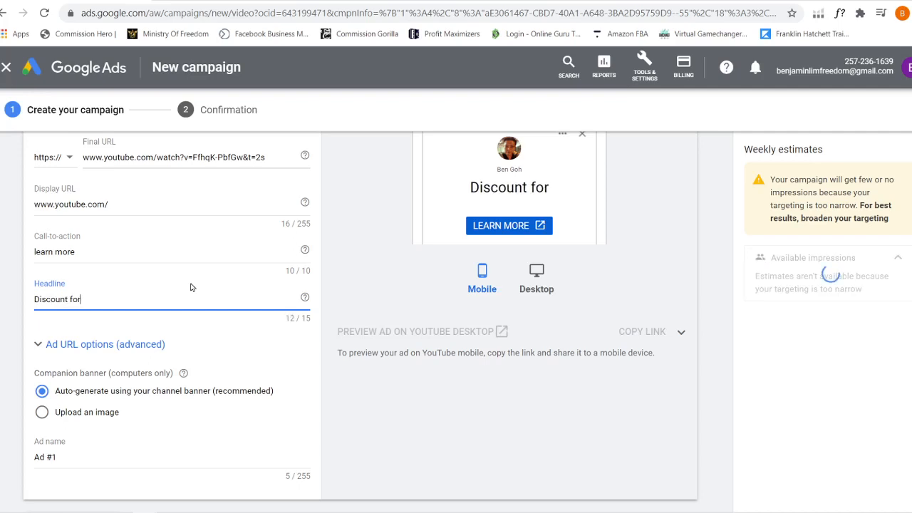
pyautogui.write(' 5 d')
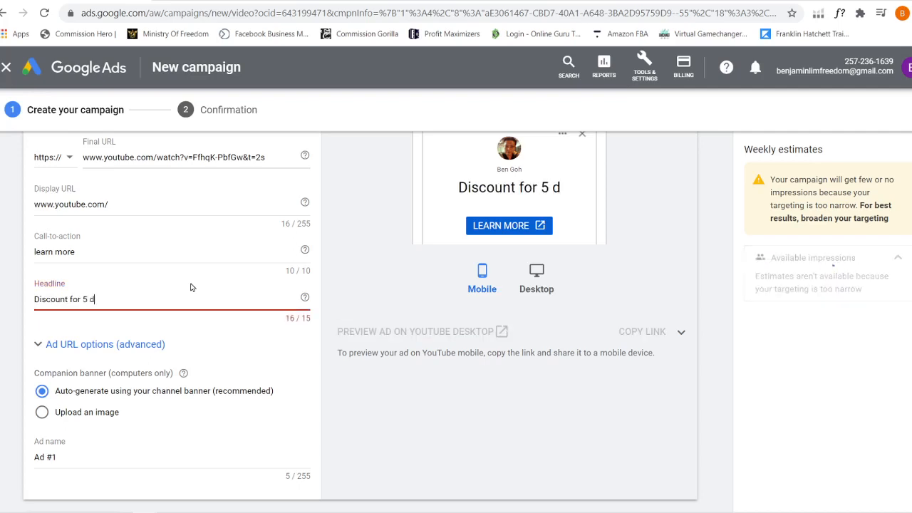
pyautogui.write('ays')
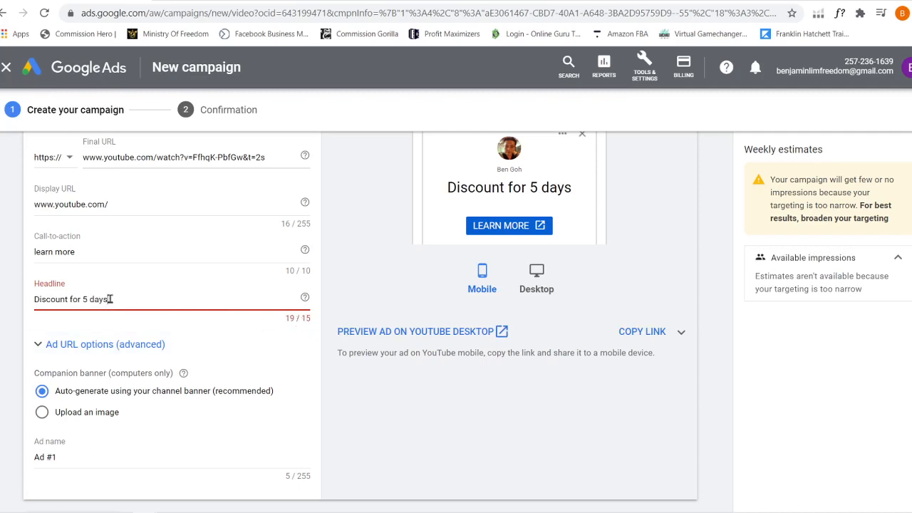
# - Replace the ad headline with "50% discount" and choose to upload an image for the companion banner
pyautogui.moveTo(110, 299); pyautogui.dragTo(3, 302)
pyautogui.write('50% discount')
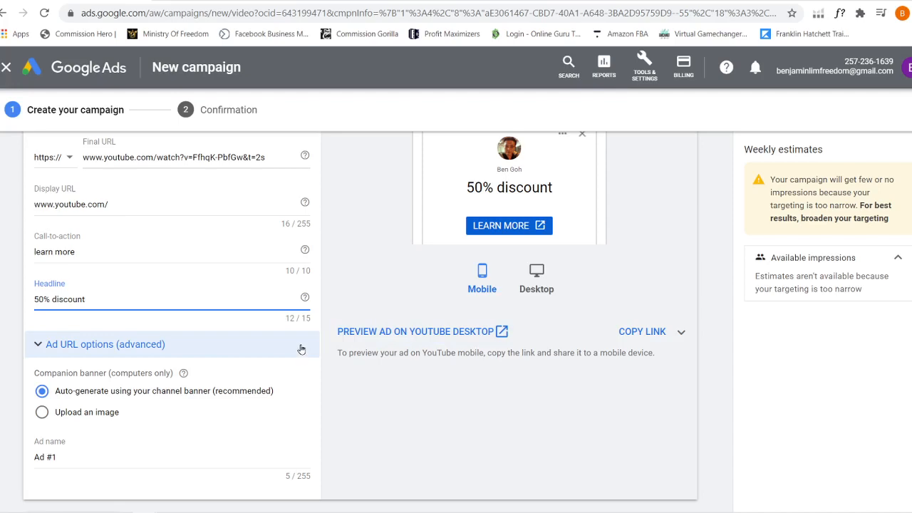
pyautogui.click(43, 412)
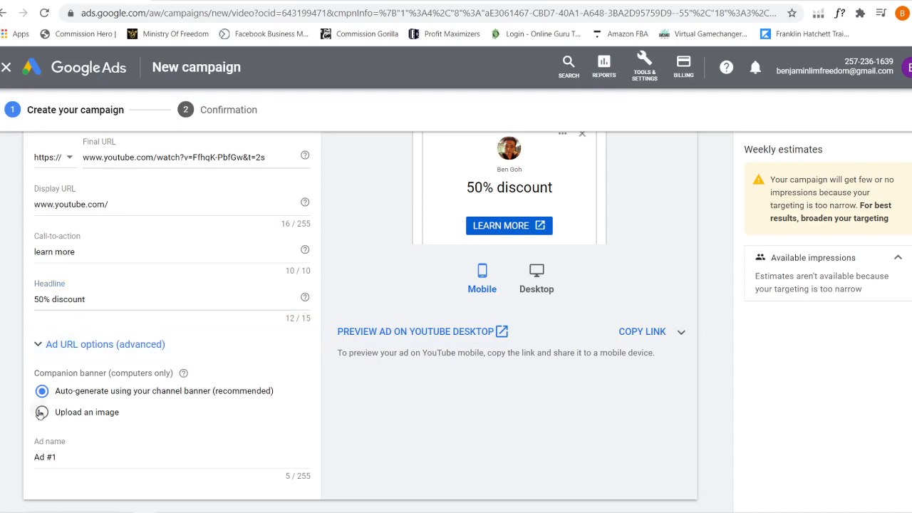
pyautogui.scroll(-4, 274, 380)
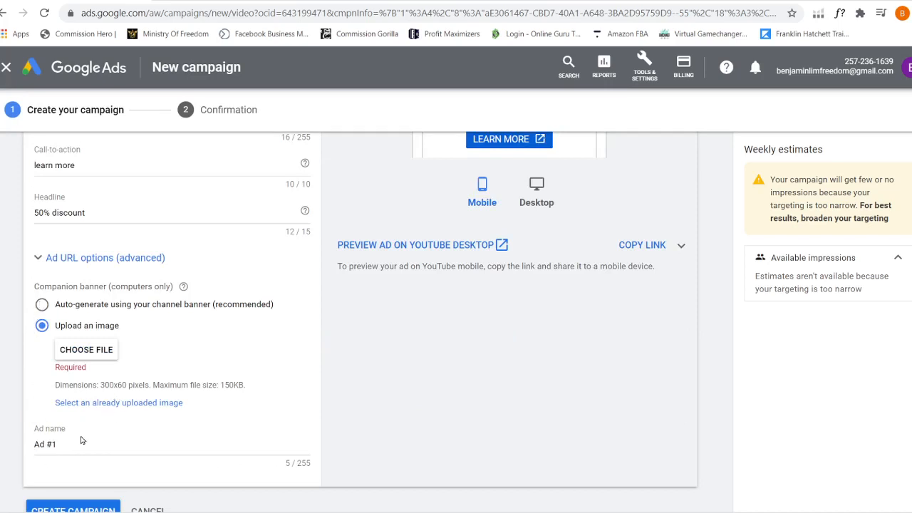
pyautogui.scroll(-2, 80, 440)
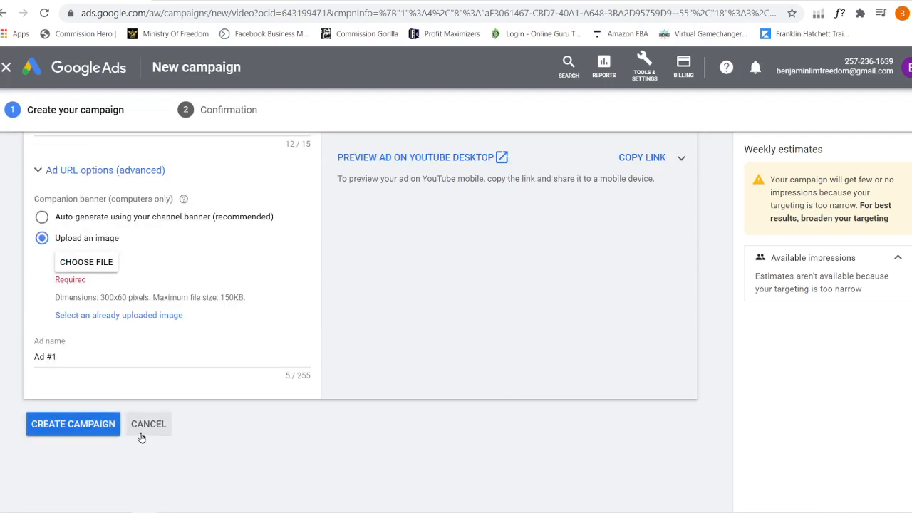
# - Leave the new campaign setup without saving it and return to the account overview
pyautogui.scroll(15, 318, 348)
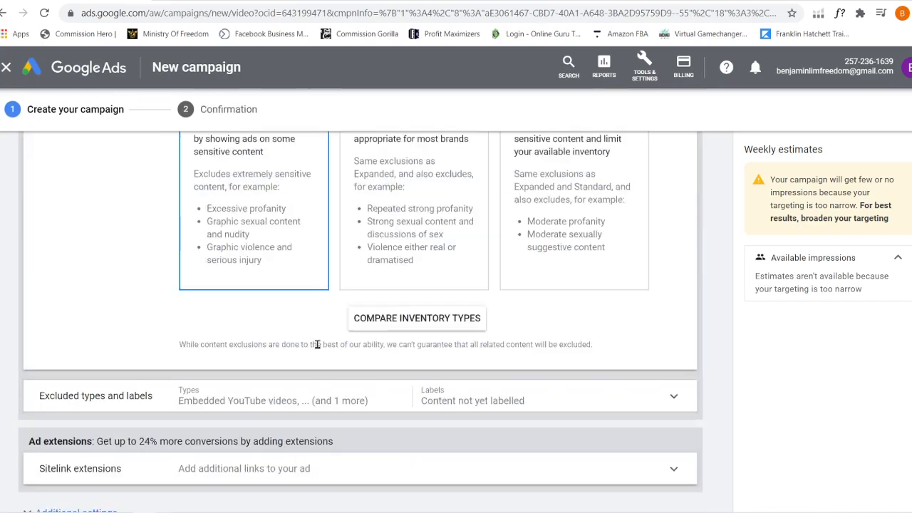
pyautogui.scroll(5, 319, 346)
pyautogui.scroll(10, 318, 349)
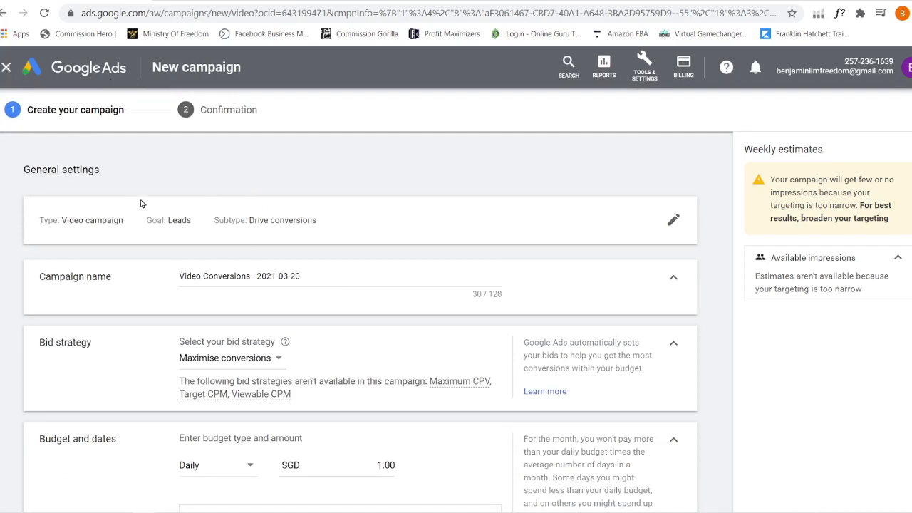
pyautogui.click(5, 67)
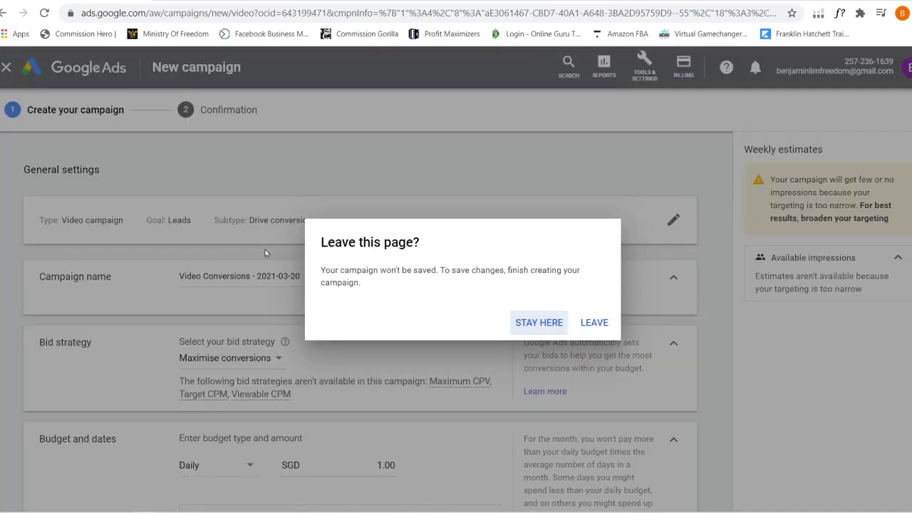
pyautogui.click(594, 322)
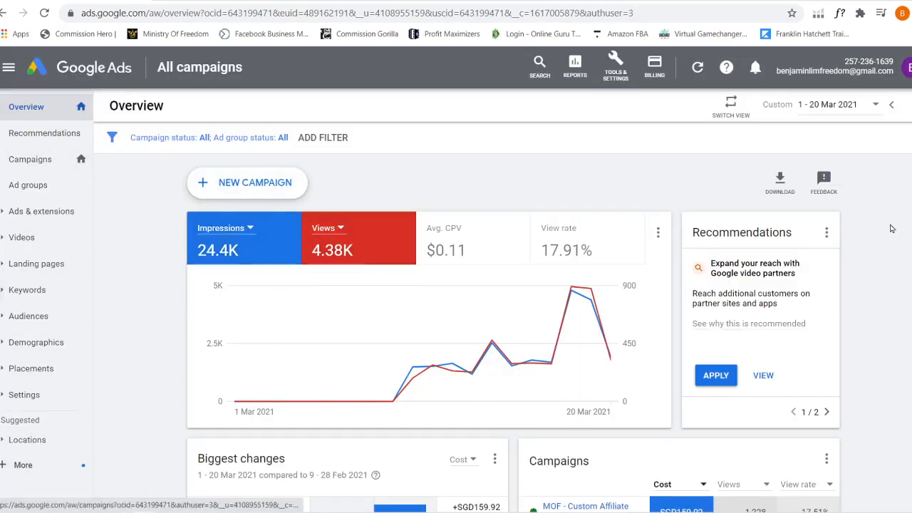
# - Examine the performance data of the enabled campaigns and of their video keywords and audiences
pyautogui.click(39, 162)
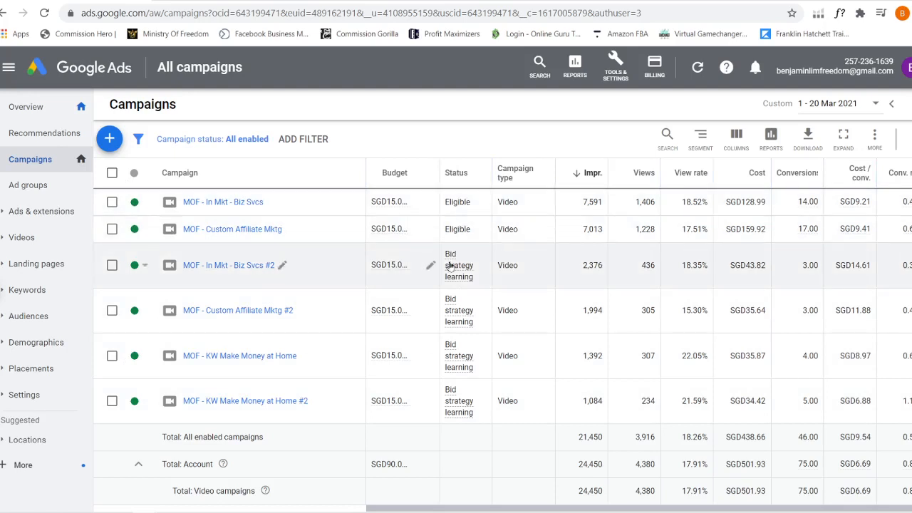
pyautogui.moveTo(450, 266)
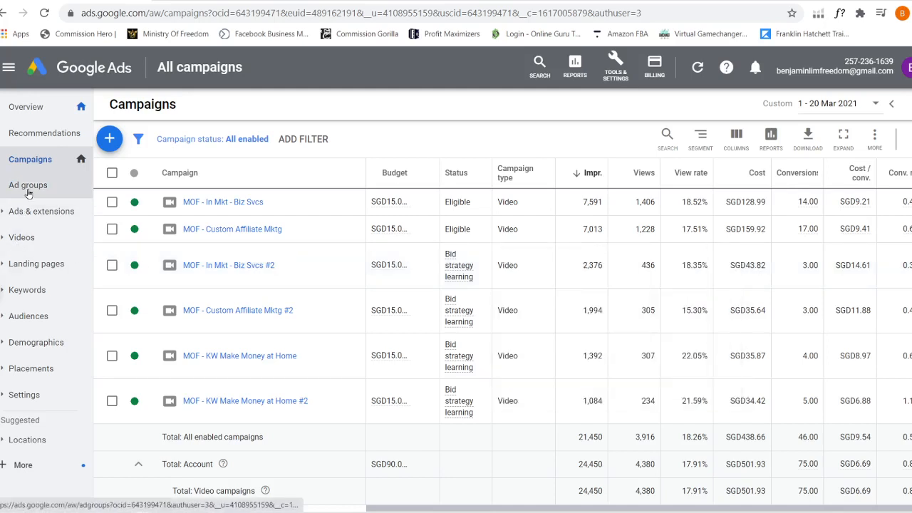
pyautogui.click(44, 290)
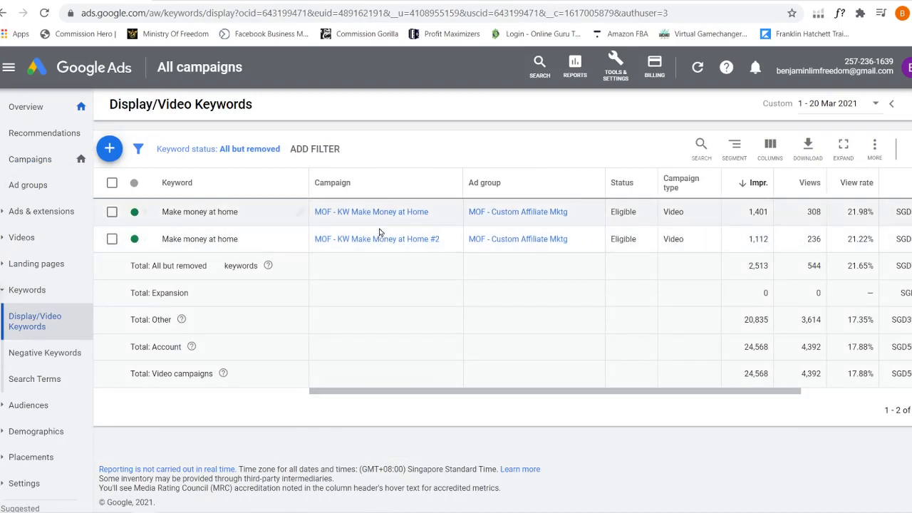
pyautogui.click(37, 408)
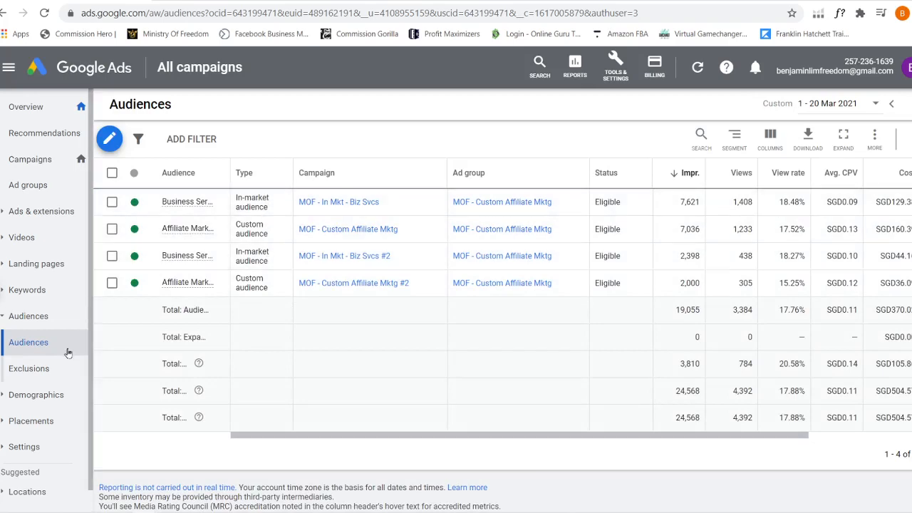
# - Examine the demographic performance reports for age, gender, parental status and household income
pyautogui.click(50, 394)
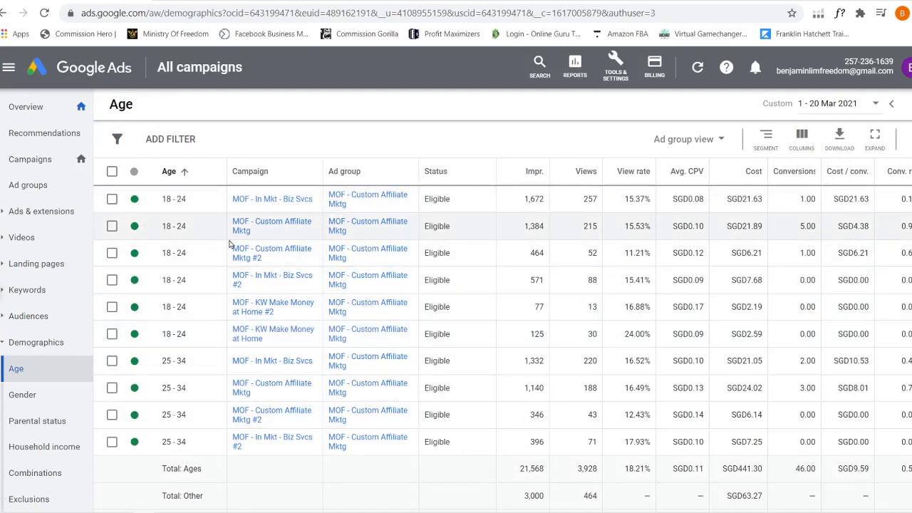
pyautogui.click(14, 401)
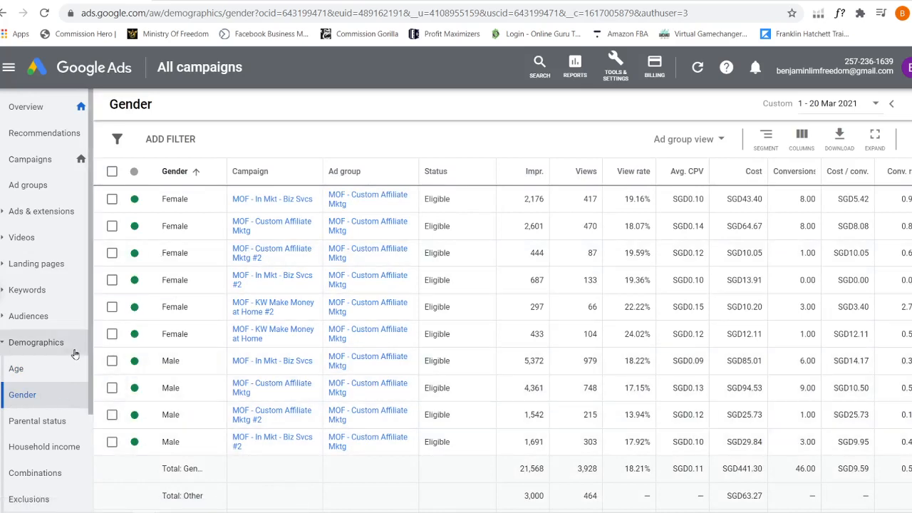
pyautogui.scroll(-2, 88, 418)
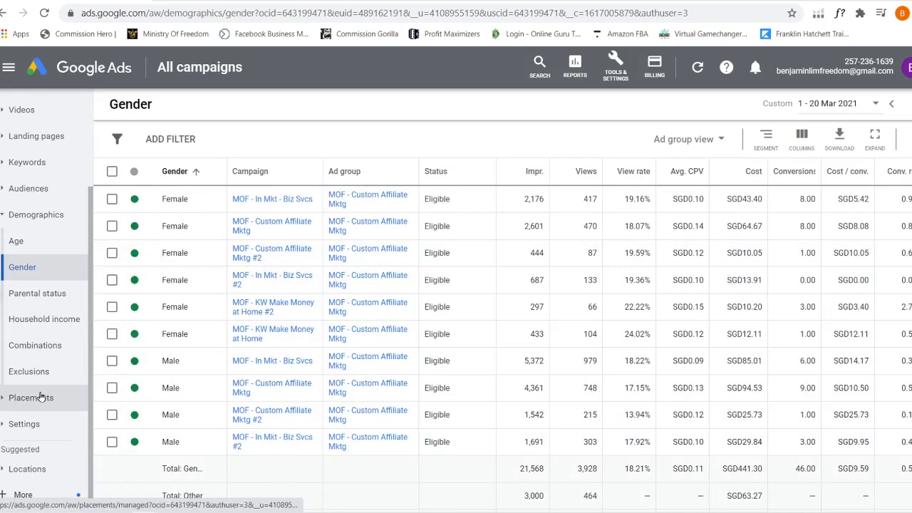
pyautogui.click(51, 293)
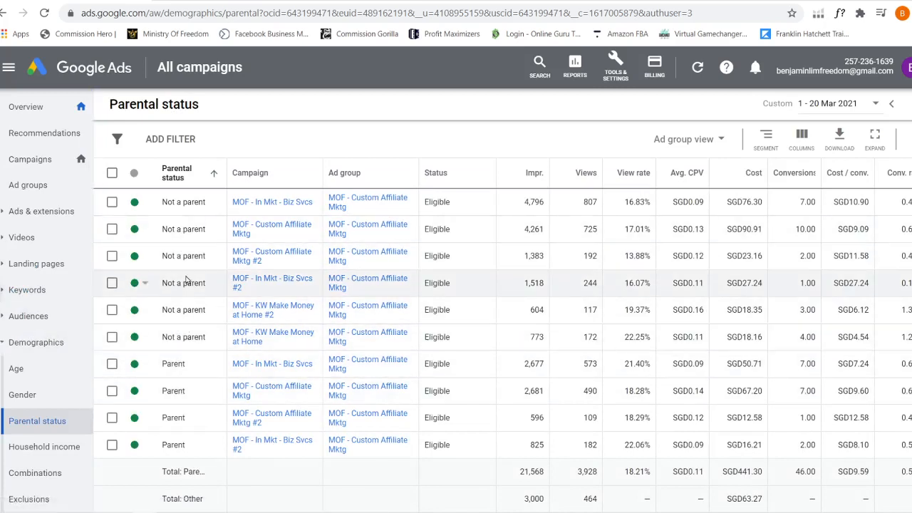
pyautogui.scroll(-1, 46, 394)
pyautogui.click(46, 379)
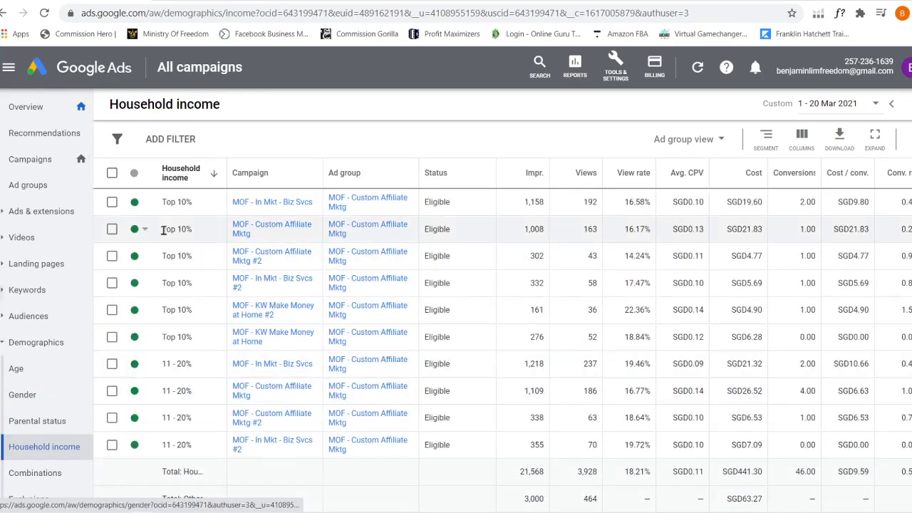
pyautogui.scroll(-2, 261, 351)
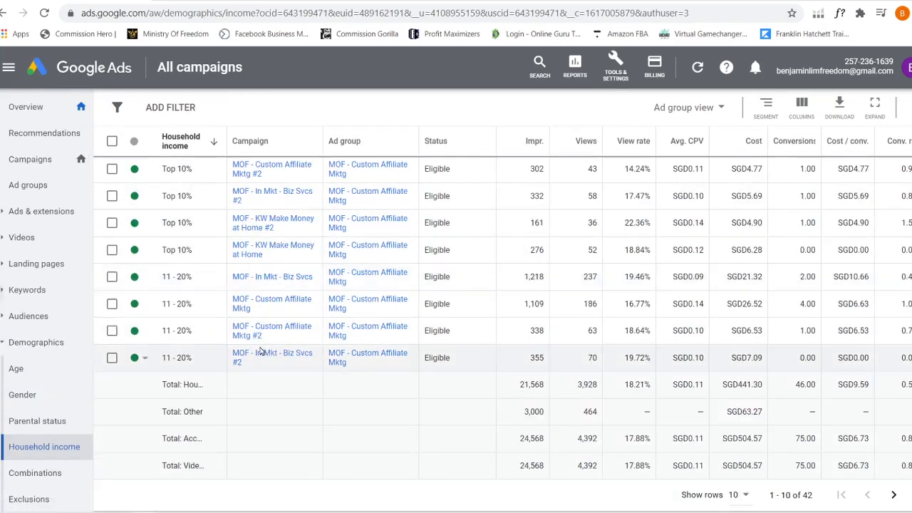
# - Review the household income report, and return to the campaign list to compare each campaign's cost per conversion
pyautogui.scroll(1, 261, 351)
pyautogui.scroll(-2, 260, 351)
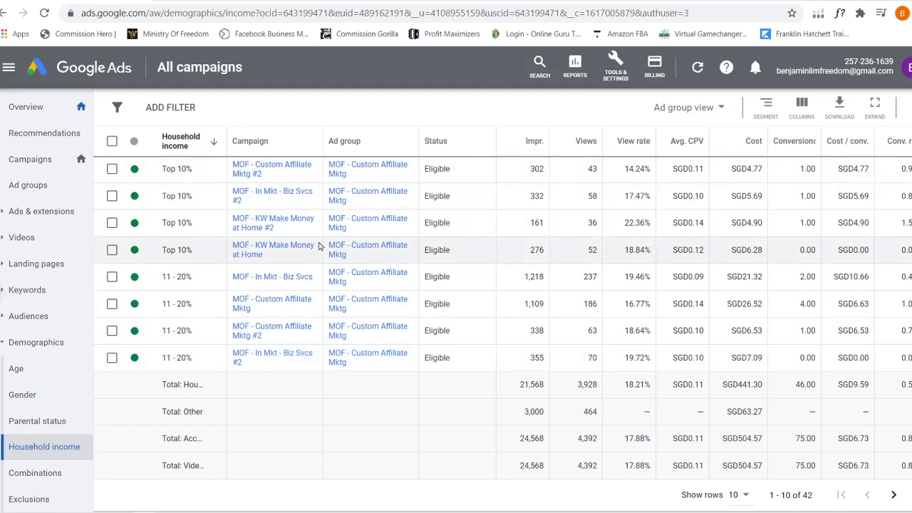
pyautogui.scroll(2, 790, 228)
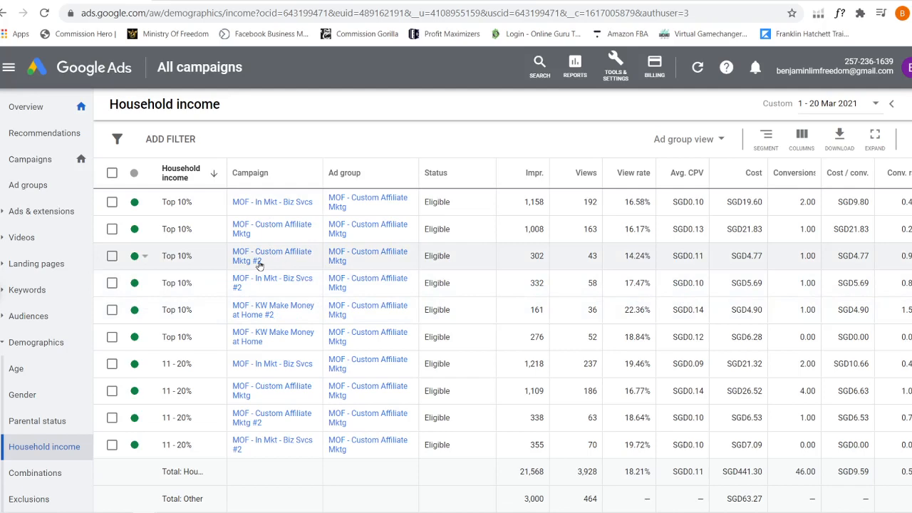
pyautogui.click(30, 168)
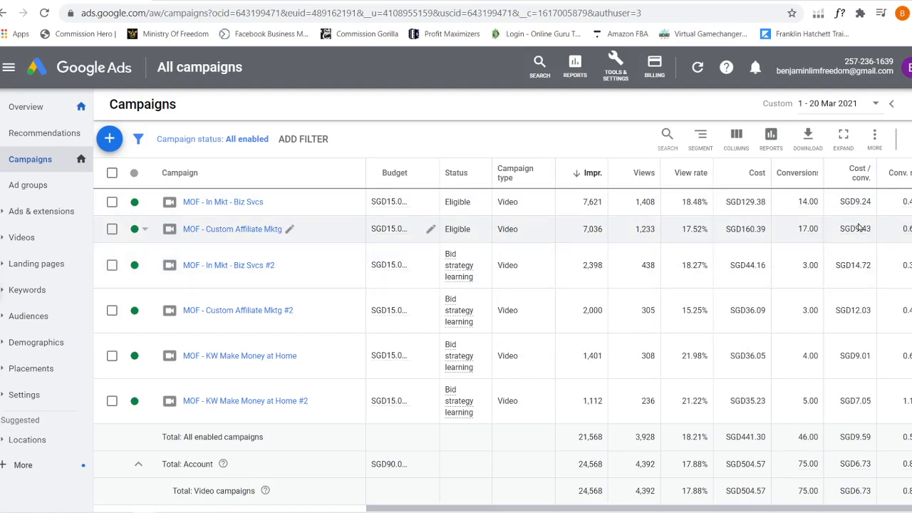
pyautogui.moveTo(860, 230)
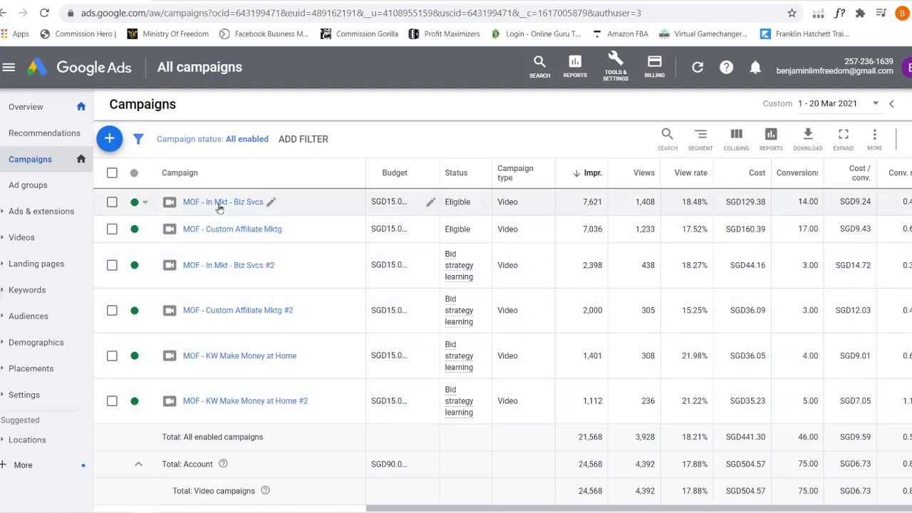
# - Examine the ads in the ad group of the "MOF - In Mkt - Biz Svcs" campaign and return to all campaigns
pyautogui.click(220, 202)
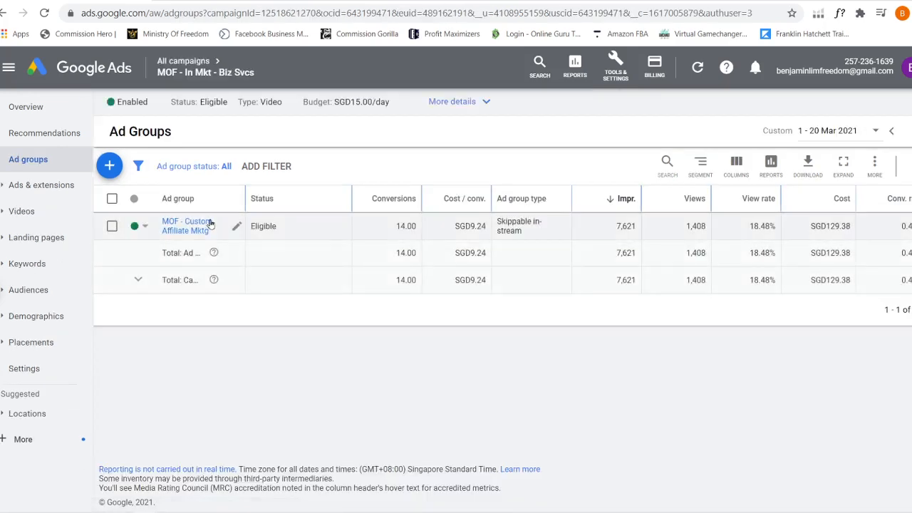
pyautogui.click(172, 234)
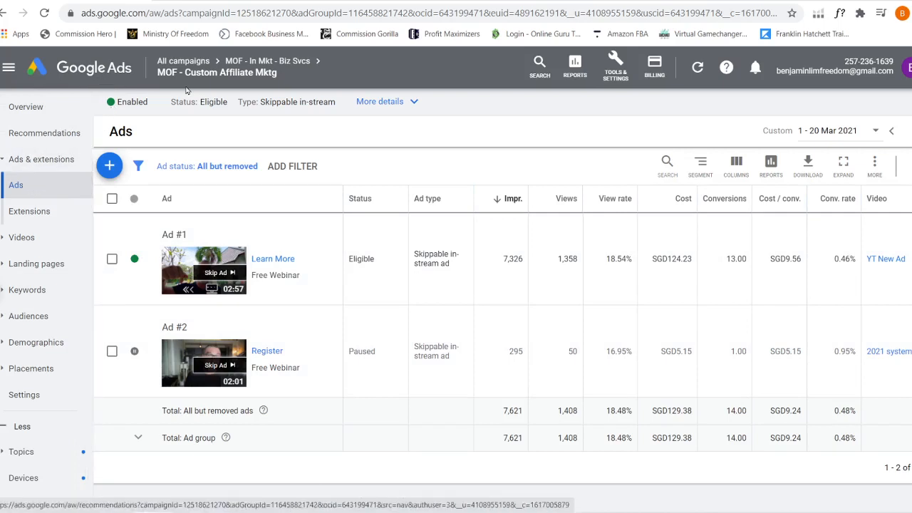
pyautogui.click(193, 63)
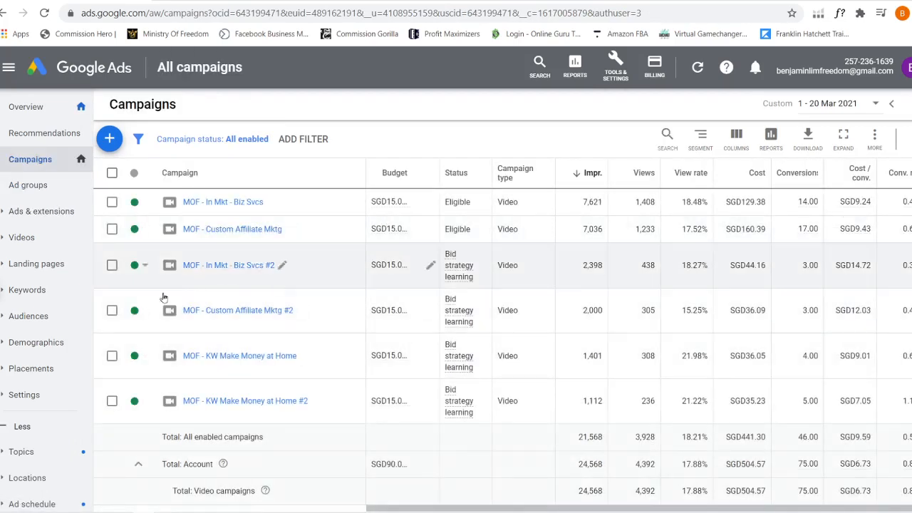
# - Look over the campaign settings table for all enabled campaigns and return to the campaign list
pyautogui.scroll(-1, 64, 335)
pyautogui.click(32, 329)
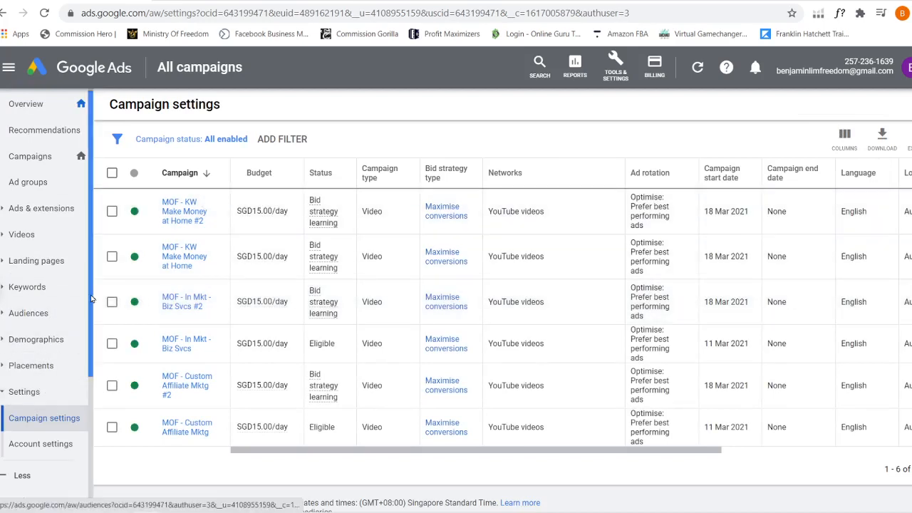
pyautogui.click(198, 67)
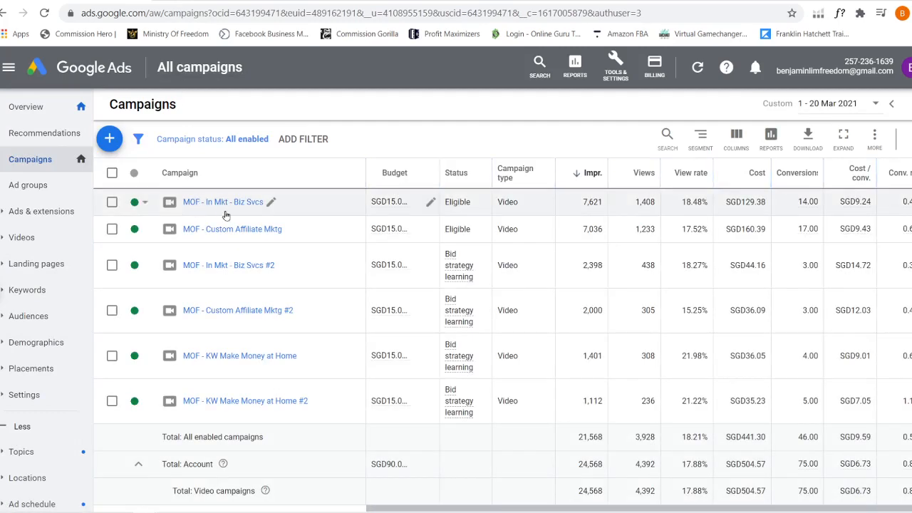
# - Examine the settings of the "MOF - In Mkt - Biz Svcs" campaign, including content exclusions and additional settings, and return to all campaigns
pyautogui.click(222, 203)
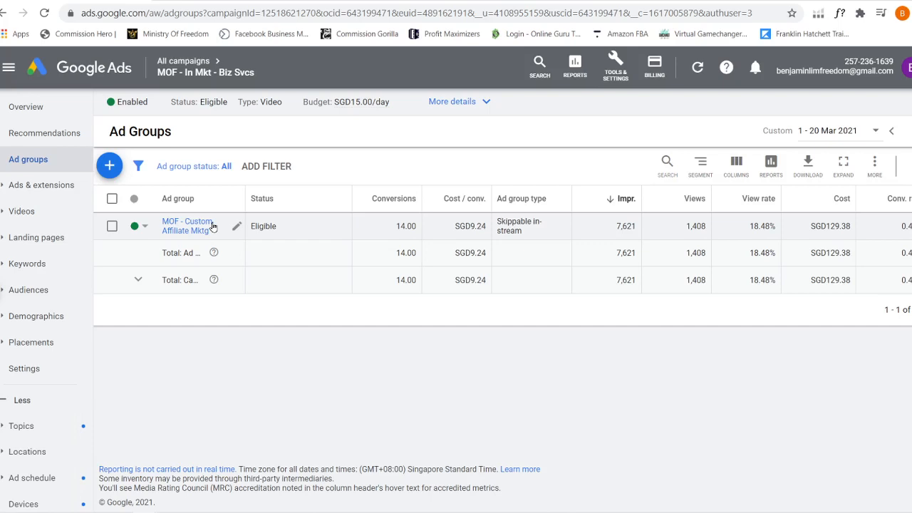
pyautogui.click(37, 370)
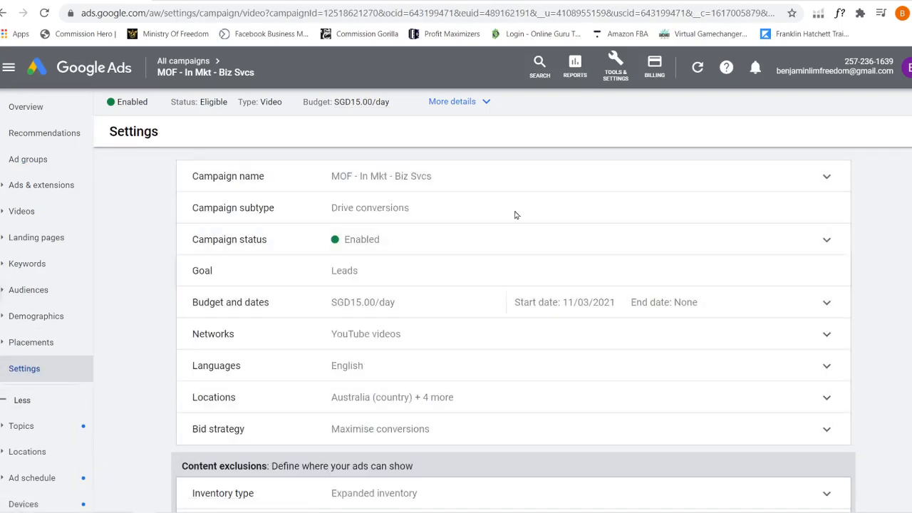
pyautogui.scroll(-3, 865, 257)
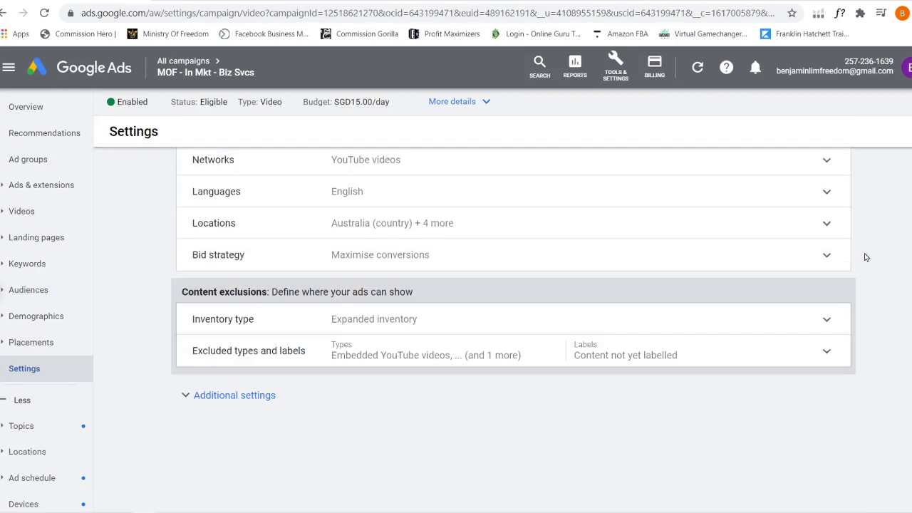
pyautogui.scroll(2, 866, 257)
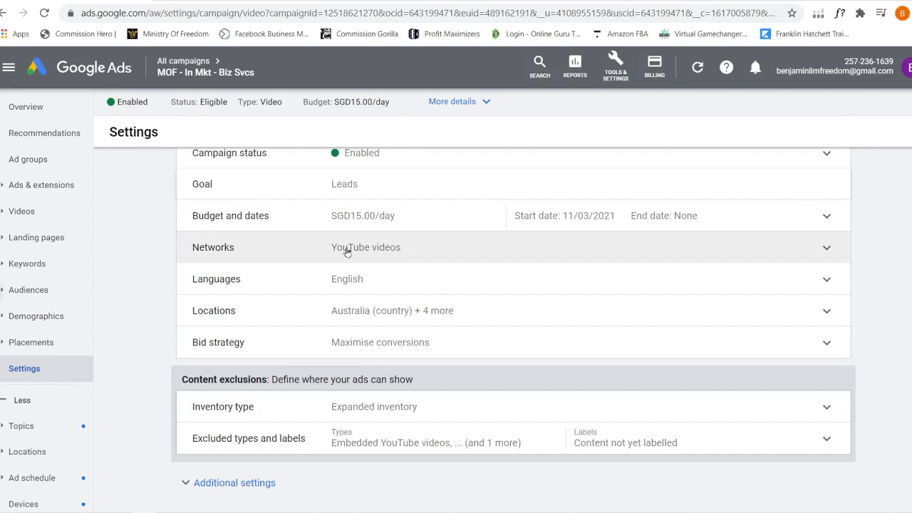
pyautogui.scroll(2, 364, 266)
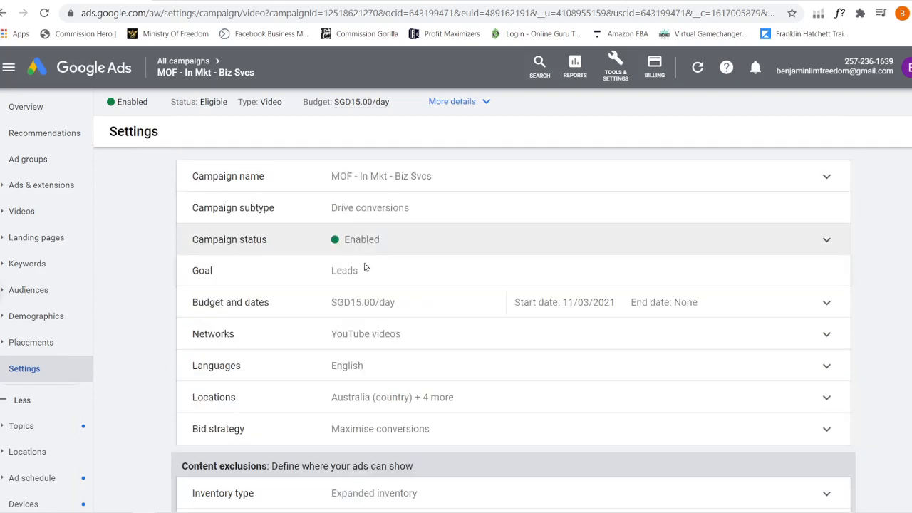
pyautogui.scroll(-2, 359, 363)
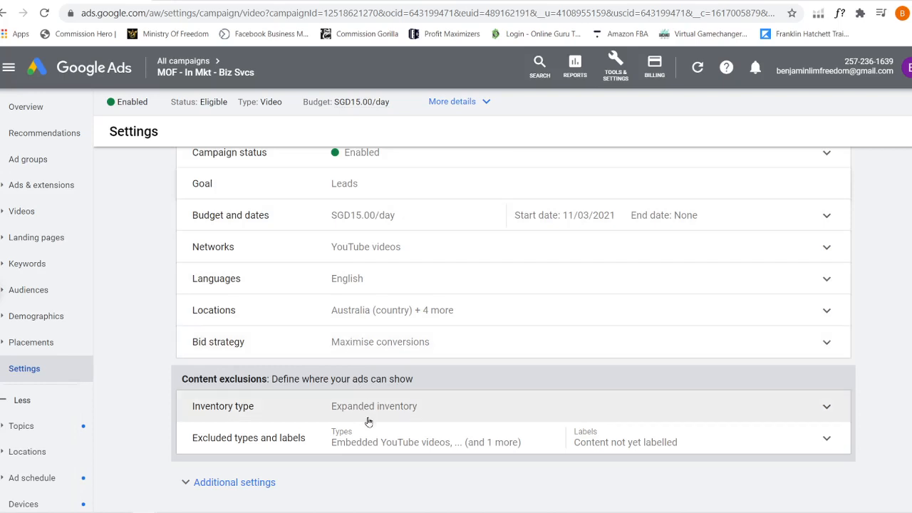
pyautogui.scroll(-2, 498, 429)
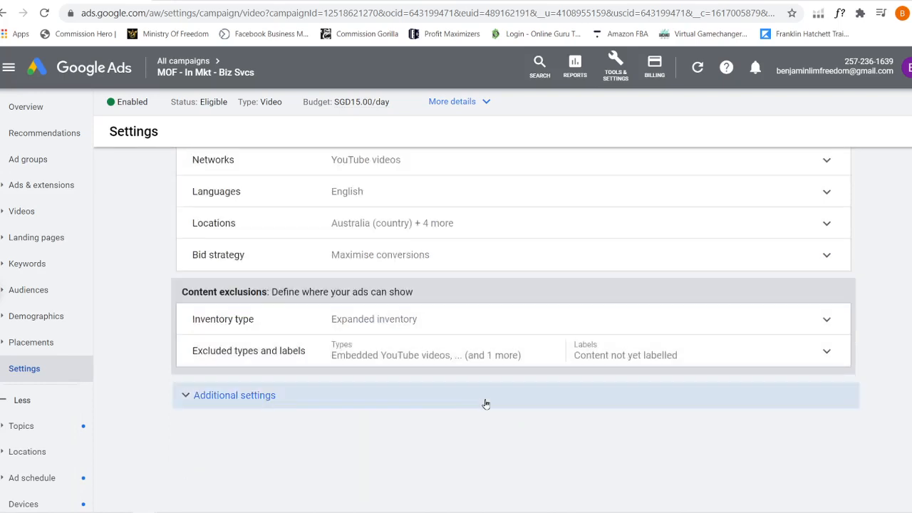
pyautogui.click(278, 396)
pyautogui.scroll(-2, 478, 385)
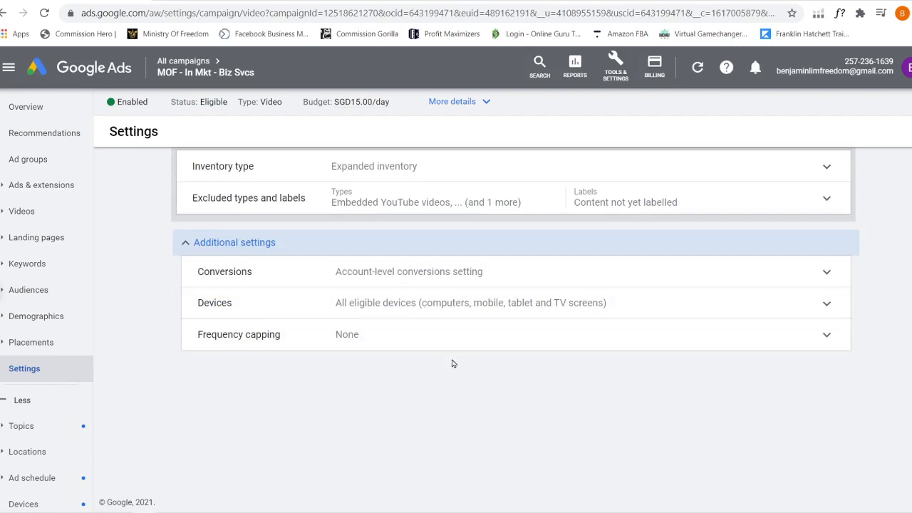
pyautogui.scroll(5, 452, 363)
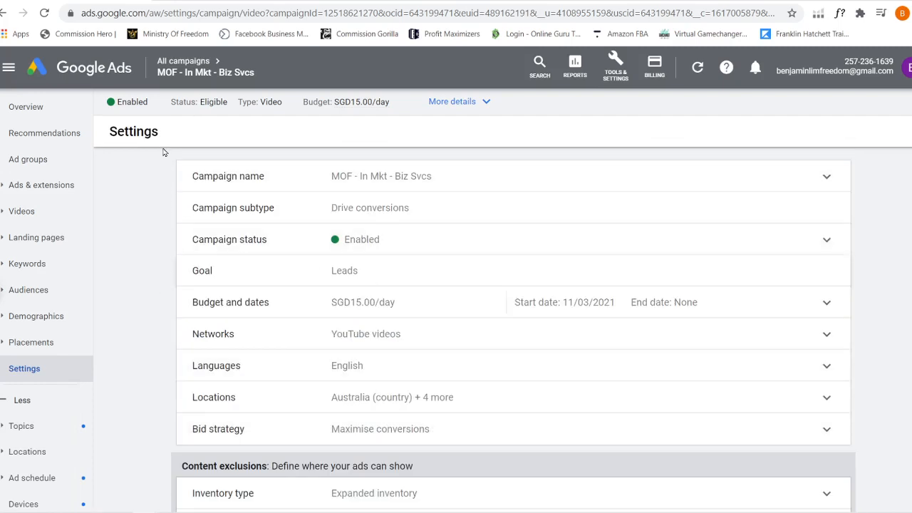
pyautogui.click(182, 63)
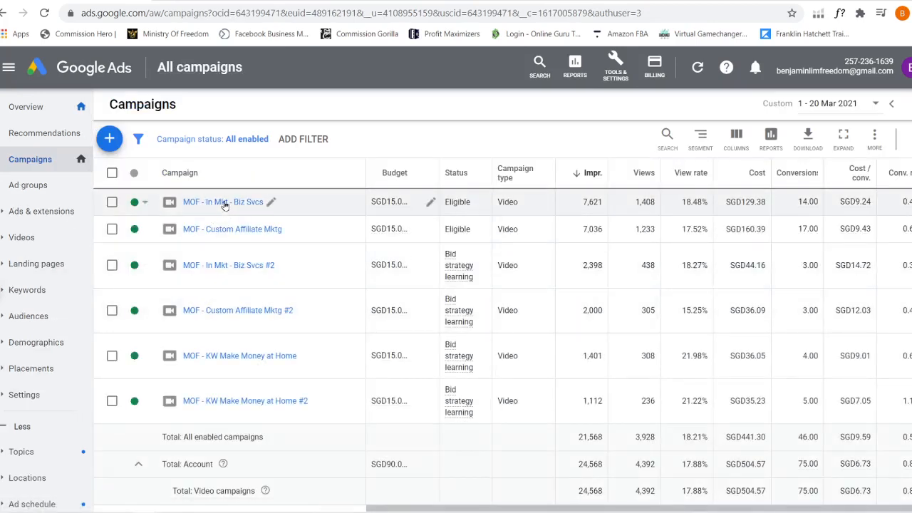
# - Recheck the settings page of the "MOF - In Mkt - Biz Svcs" campaign and go back to all campaigns
pyautogui.click(223, 203)
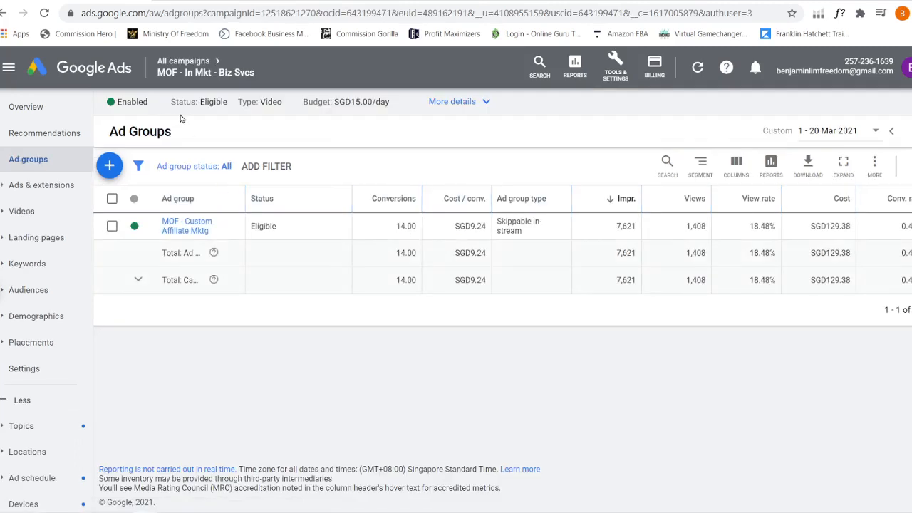
pyautogui.click(54, 368)
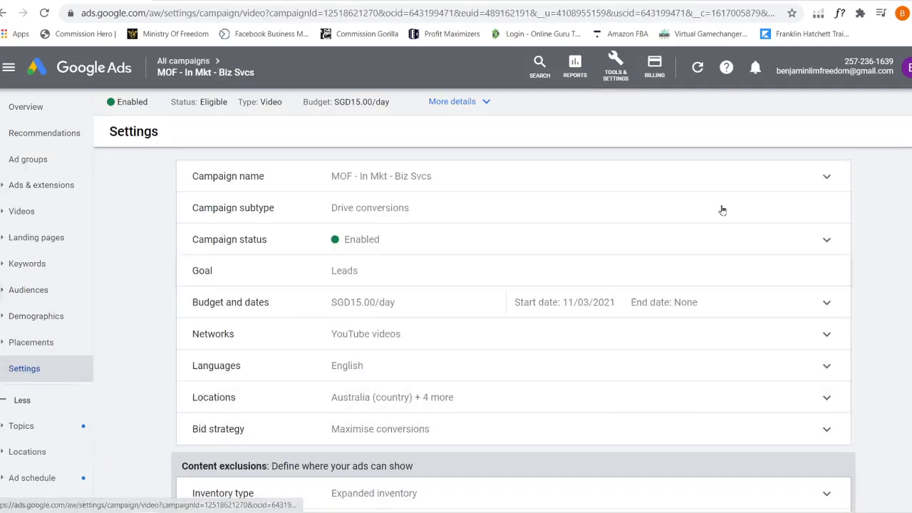
pyautogui.click(183, 61)
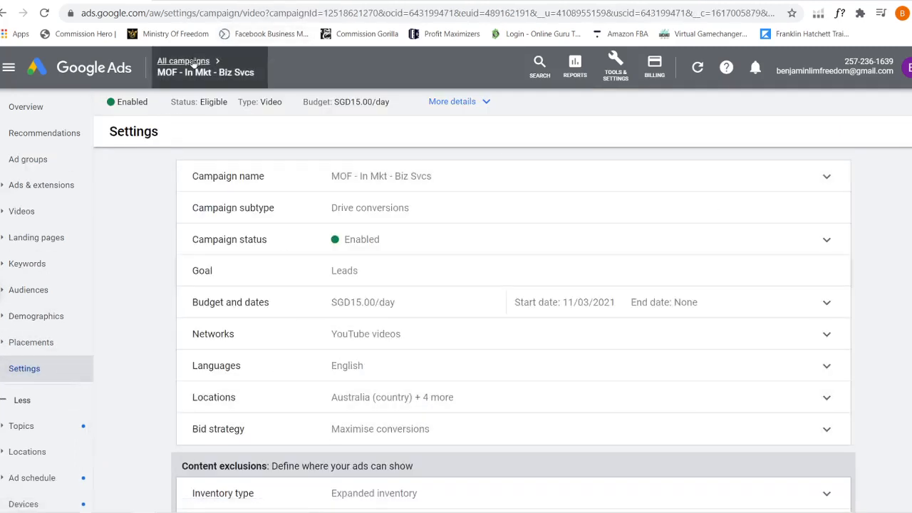
# - Compare all enabled campaigns' settings from budget through location and devices, and return to the campaign list to check the budgets
pyautogui.click(28, 394)
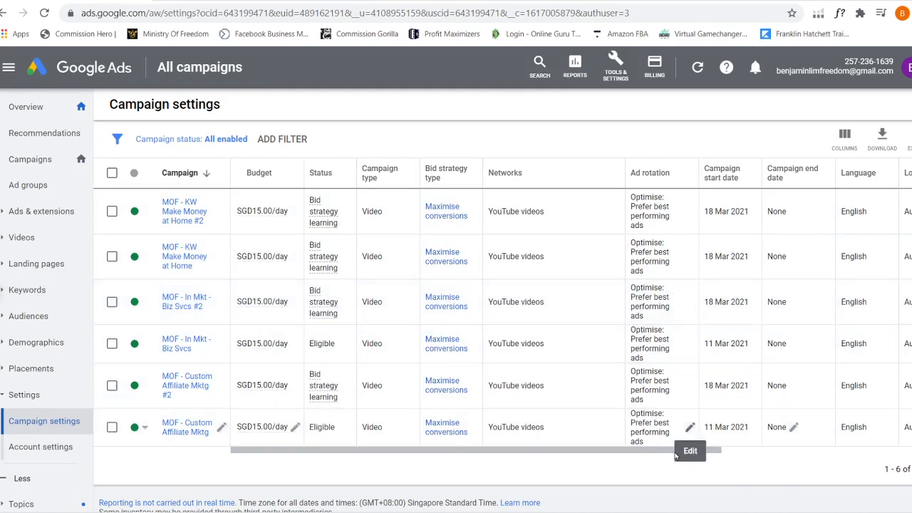
pyautogui.moveTo(671, 450); pyautogui.dragTo(849, 460)
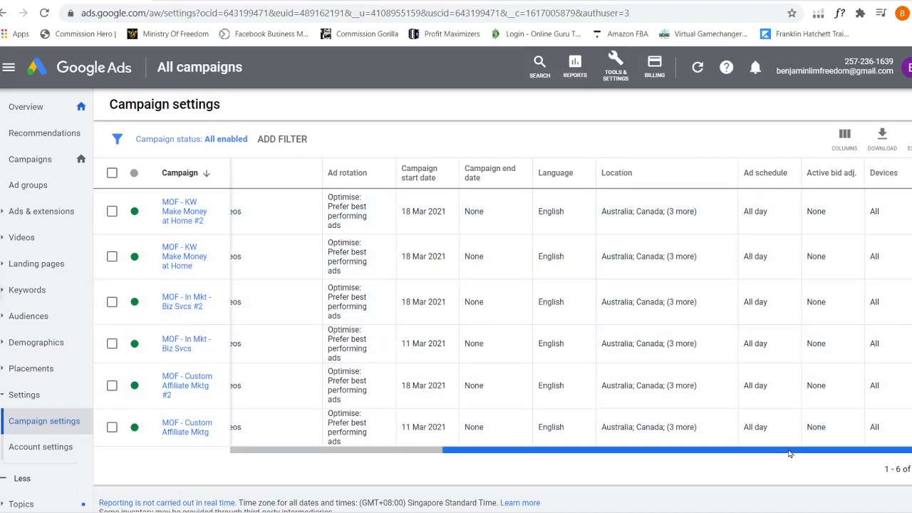
pyautogui.moveTo(788, 459); pyautogui.dragTo(334, 454)
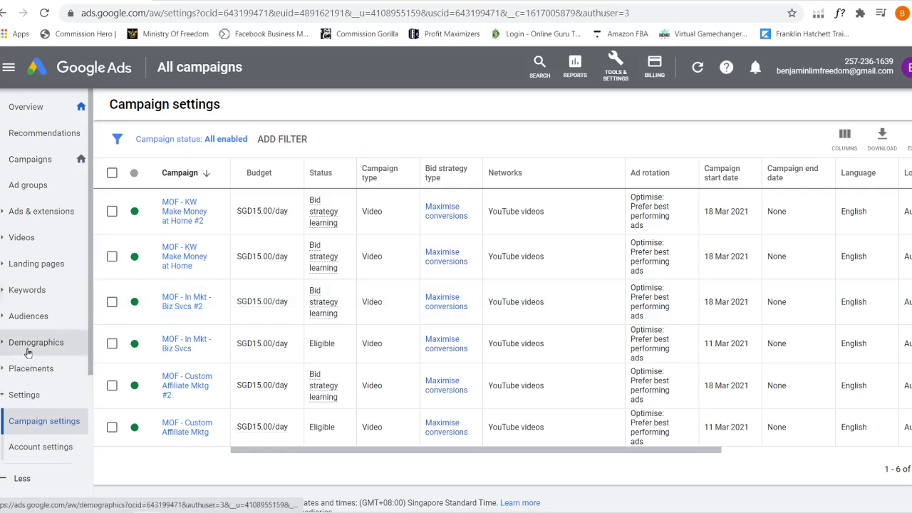
pyautogui.click(32, 160)
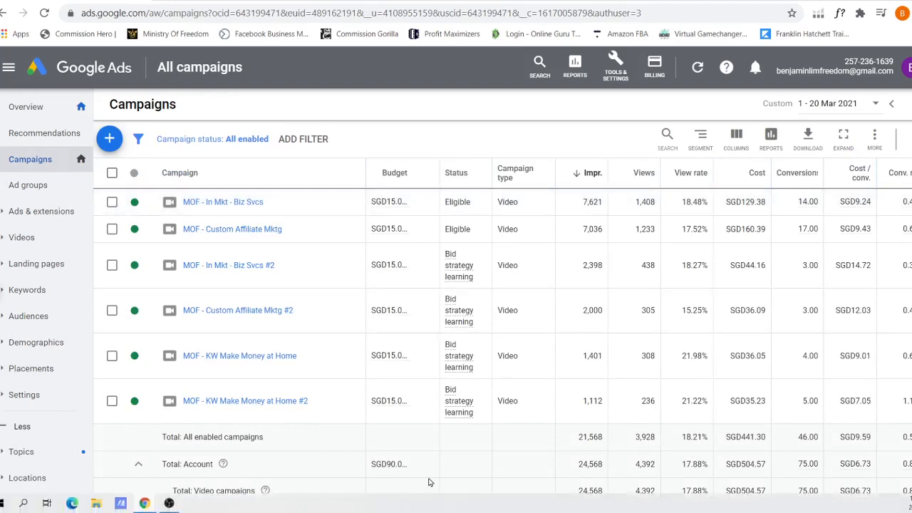
pyautogui.moveTo(386, 401)
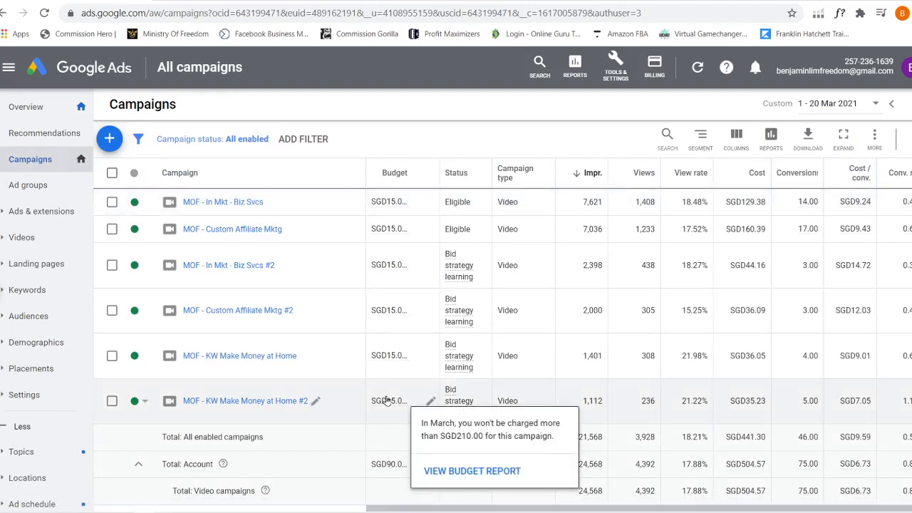